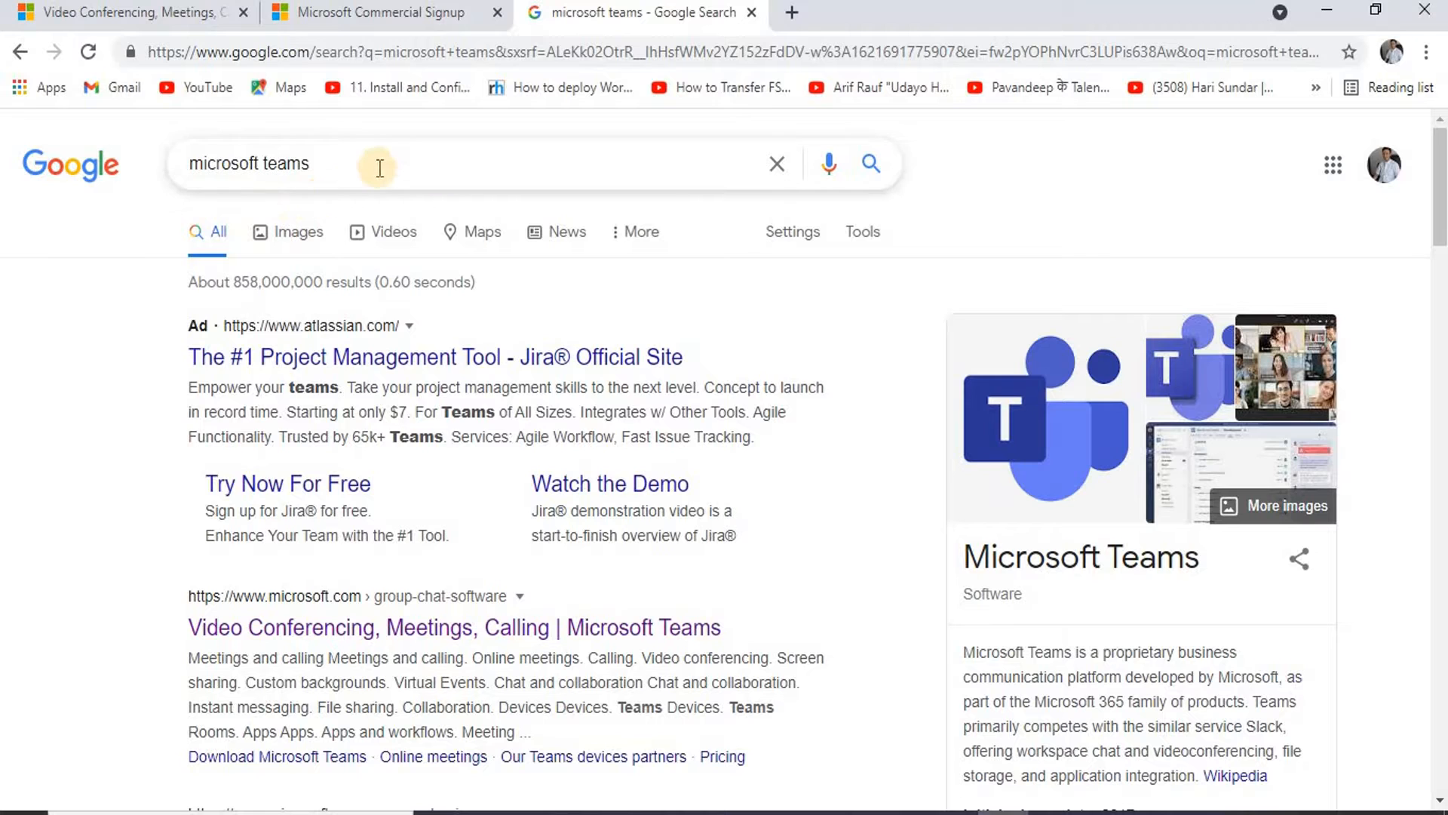
Step: Search Google for "microsoft teams" and view the Teams product page and the email sign-up page
{"action": "left_click", "coordinate": [378, 166]}
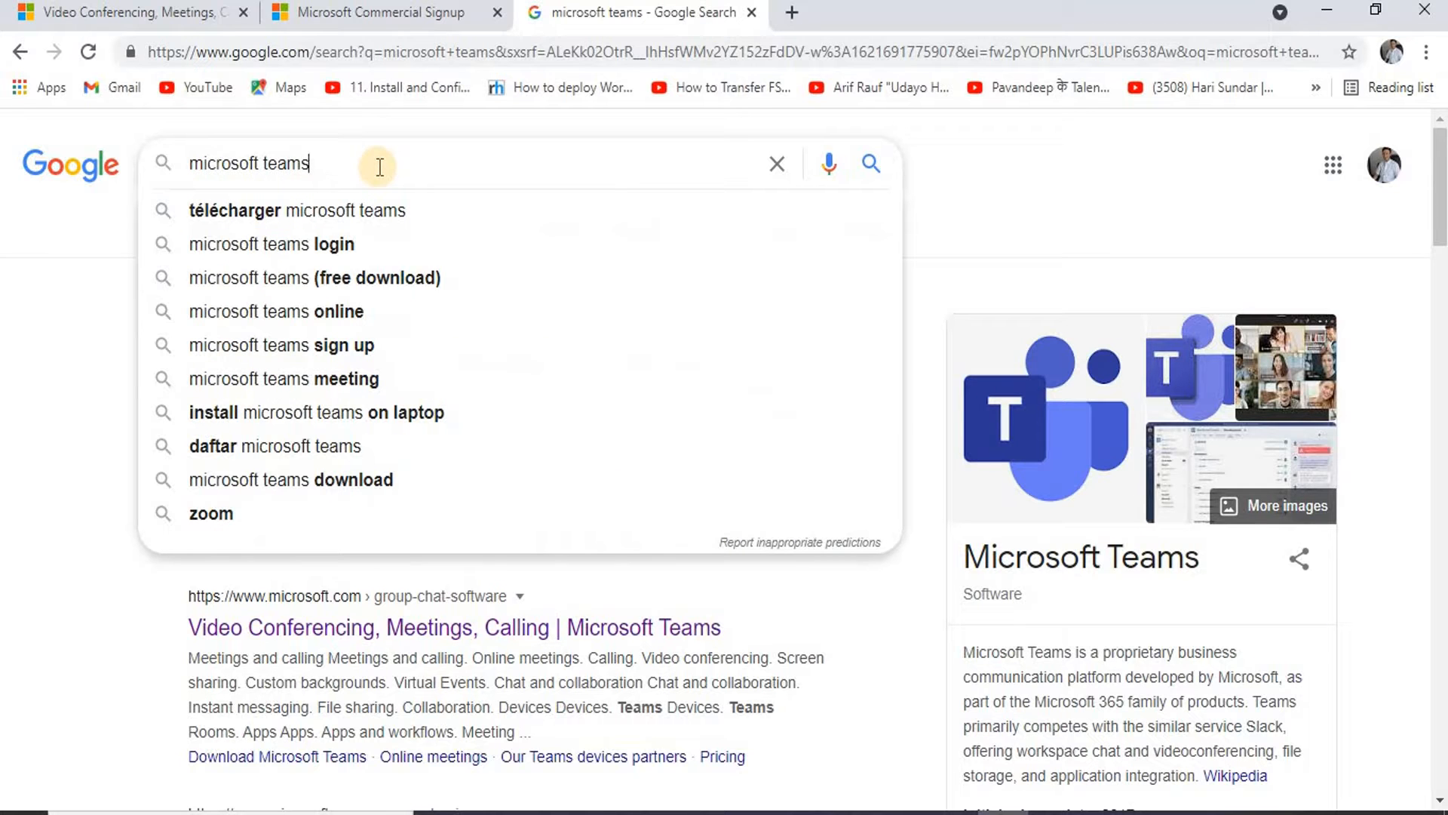
{"action": "key", "text": "Return"}
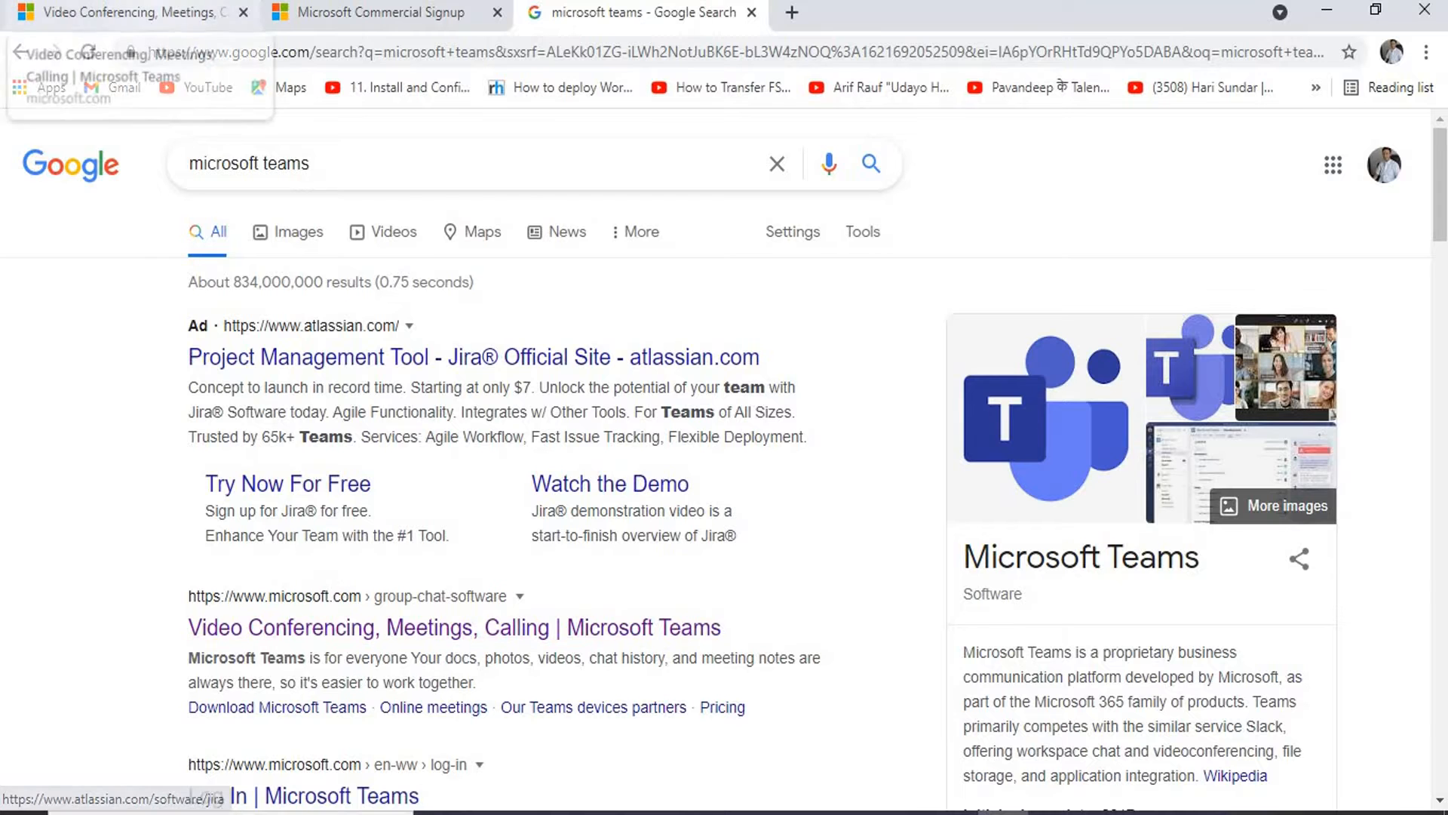
{"action": "left_click", "coordinate": [161, 23]}
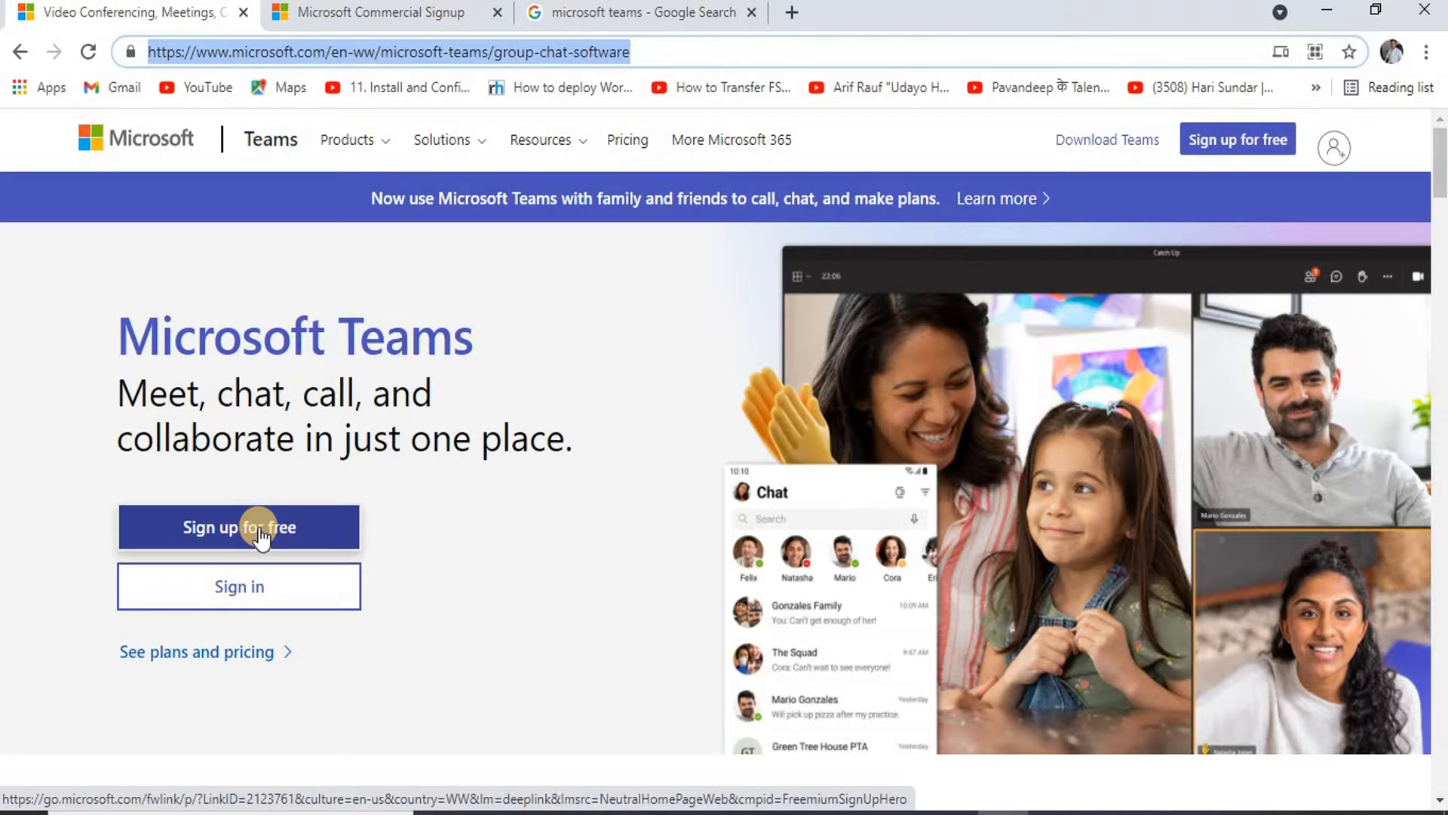
{"action": "left_click", "coordinate": [582, 19]}
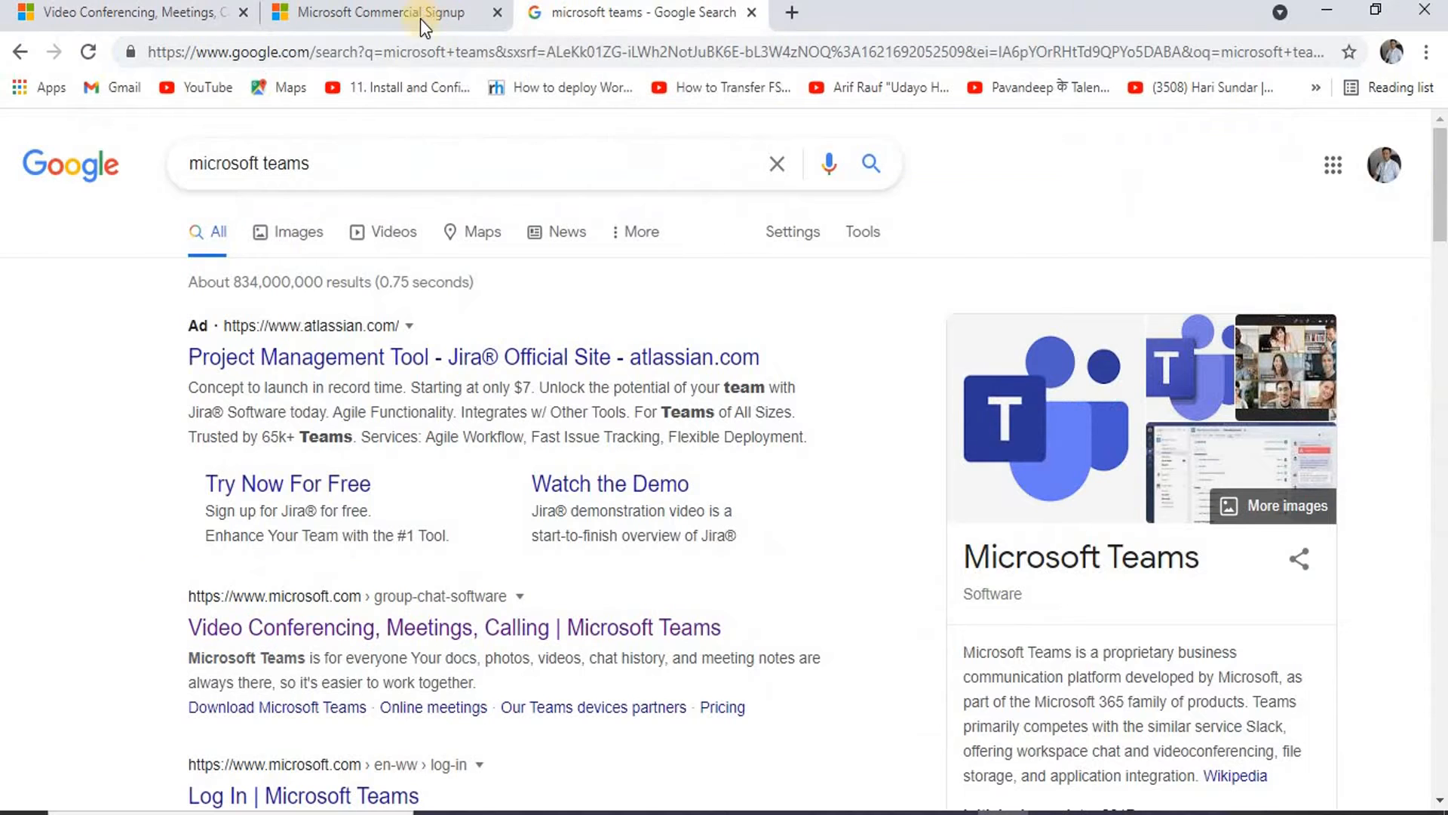
{"action": "left_click", "coordinate": [419, 20]}
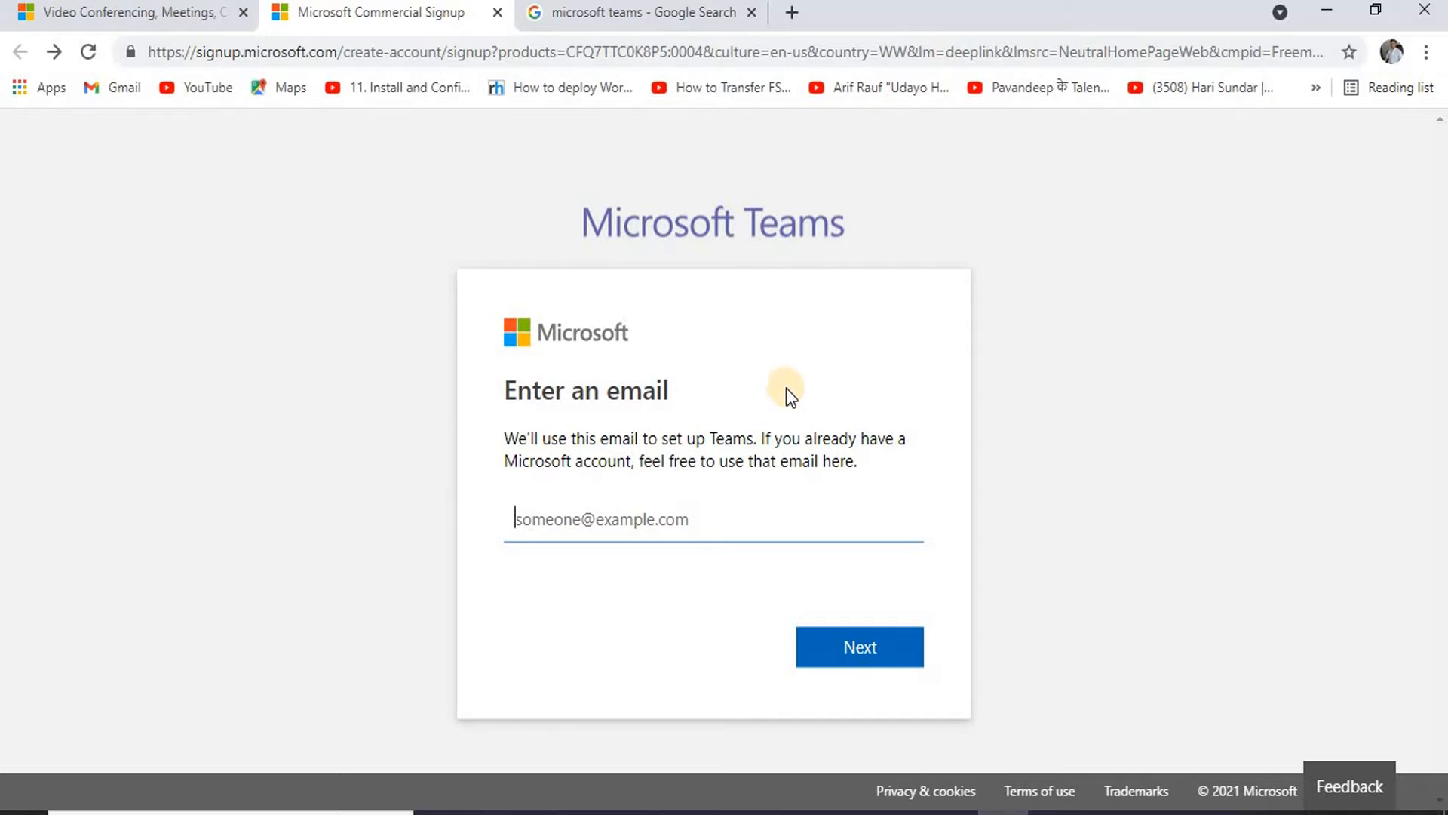
{"action": "left_click", "coordinate": [119, 15]}
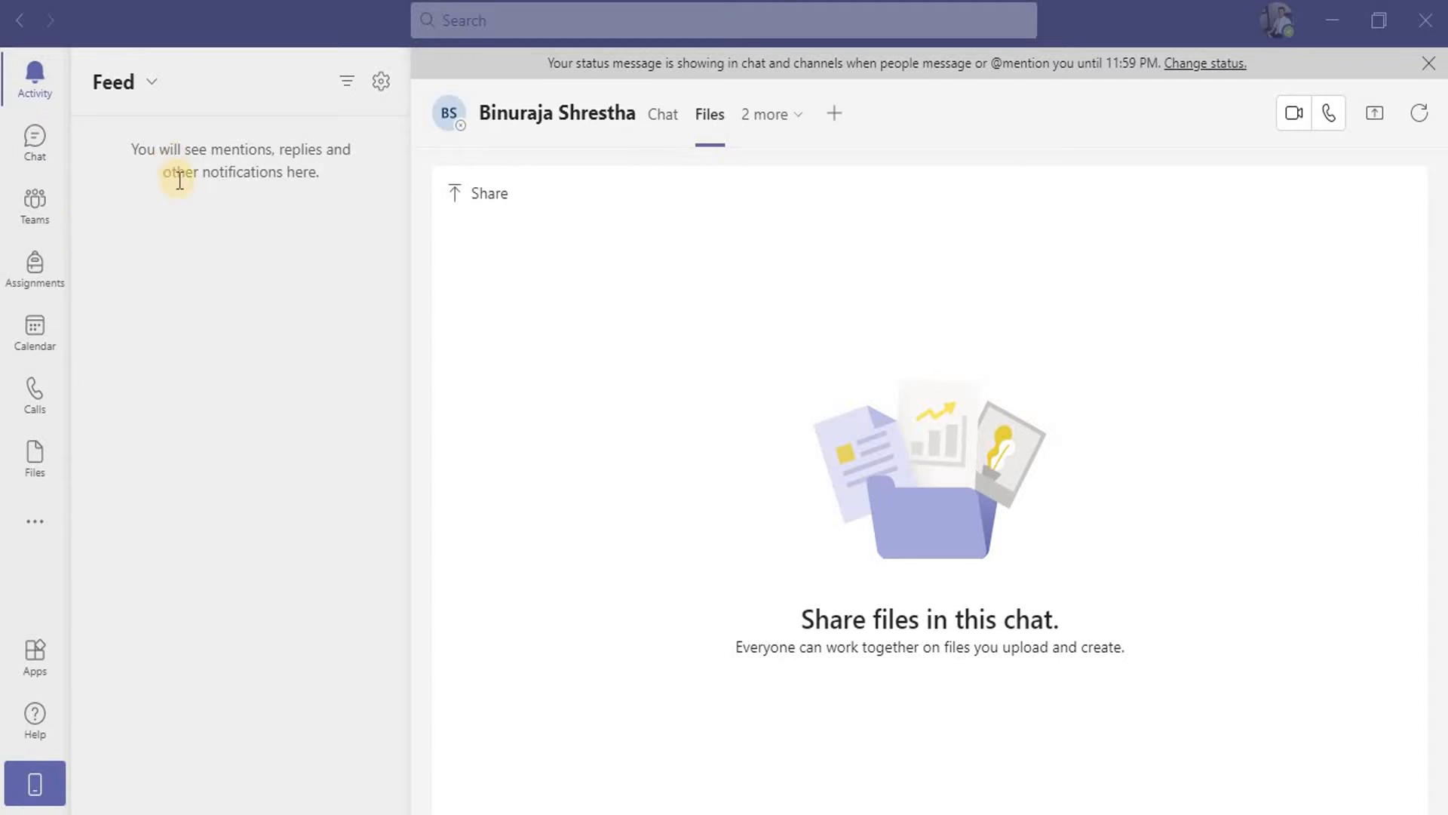
Step: In the Microsoft Teams app, open Activity and switch its list to My Activity
{"action": "left_click", "coordinate": [33, 85]}
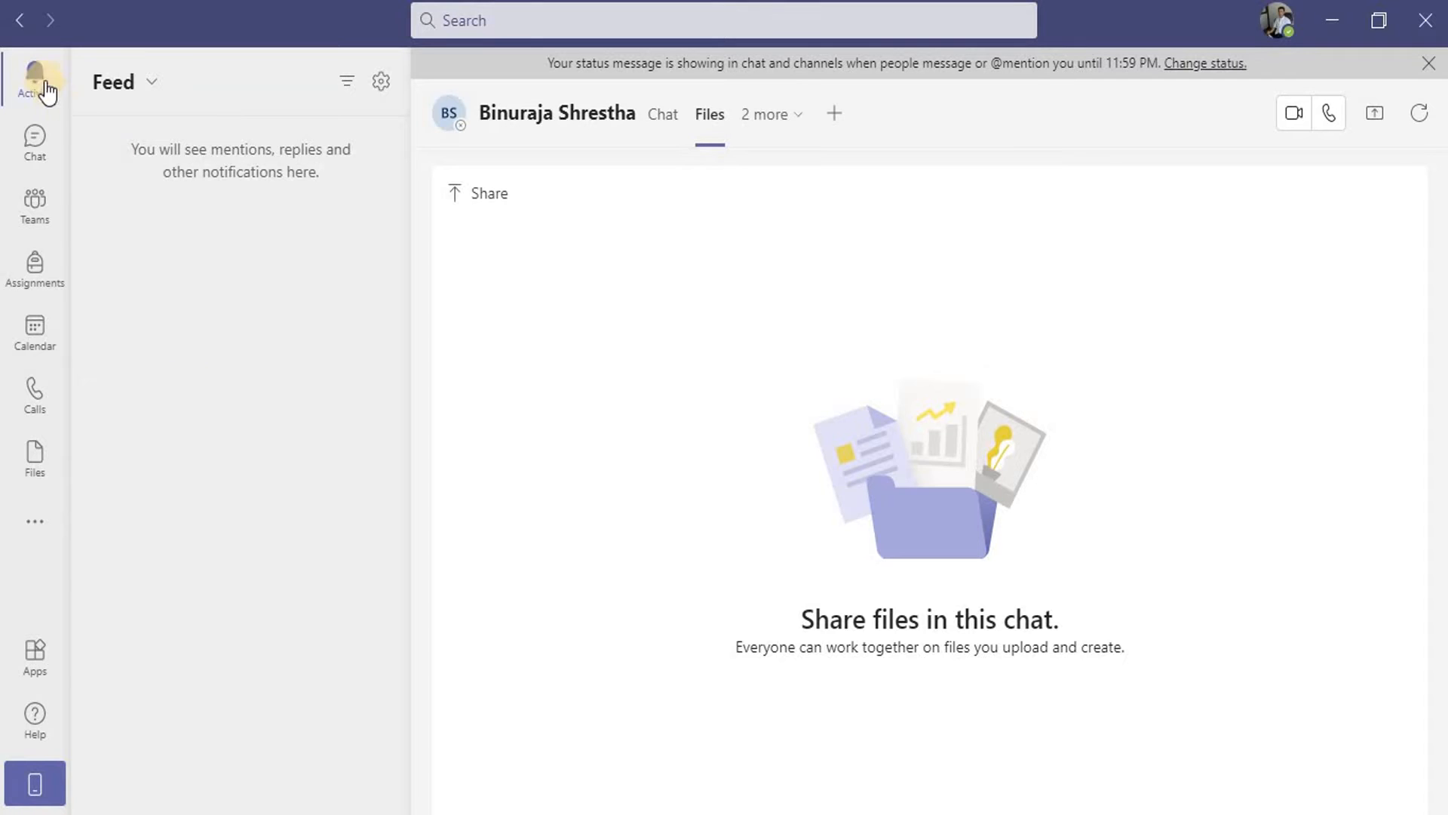
{"action": "left_click", "coordinate": [154, 83]}
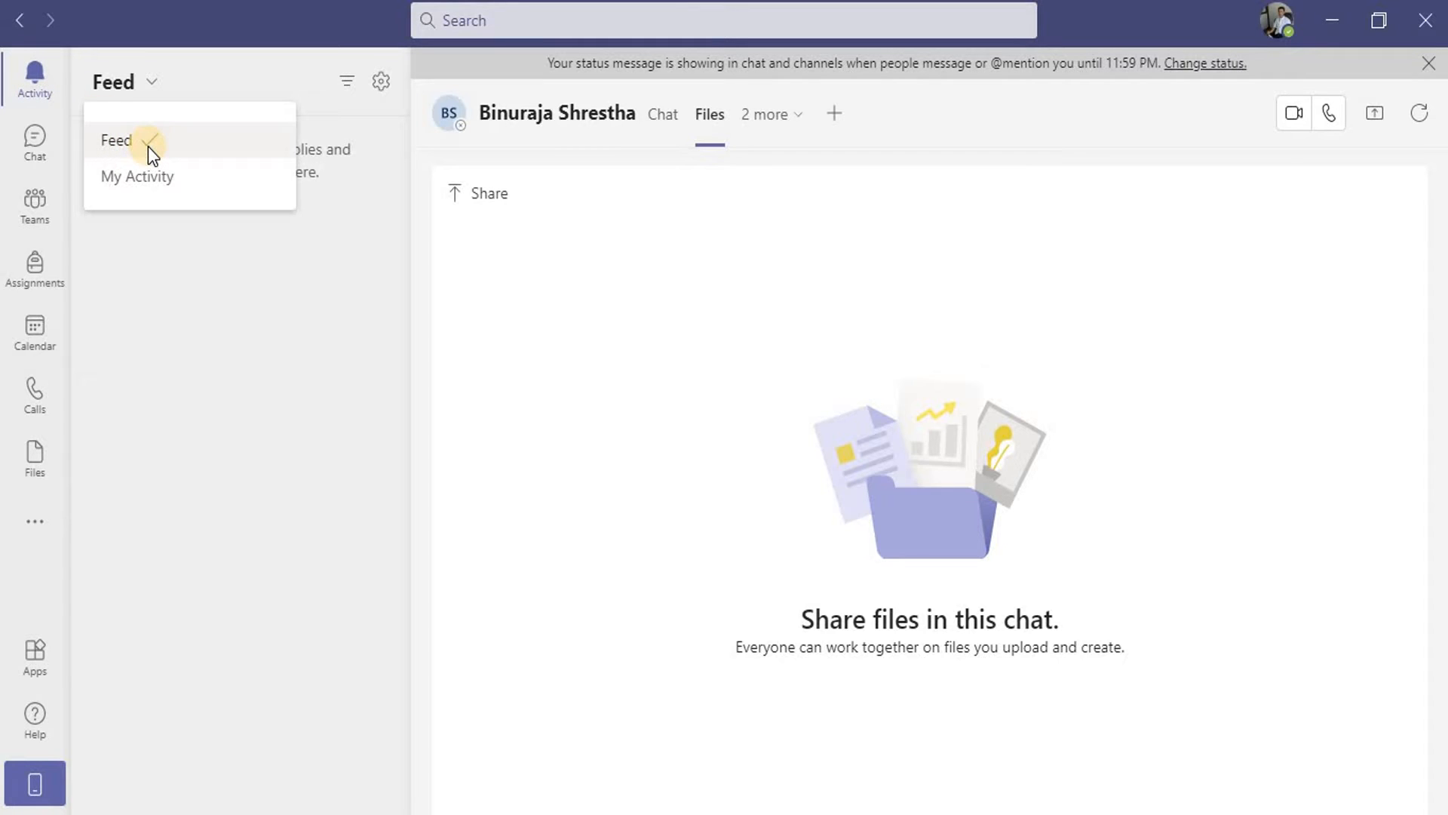
{"action": "left_click", "coordinate": [166, 289]}
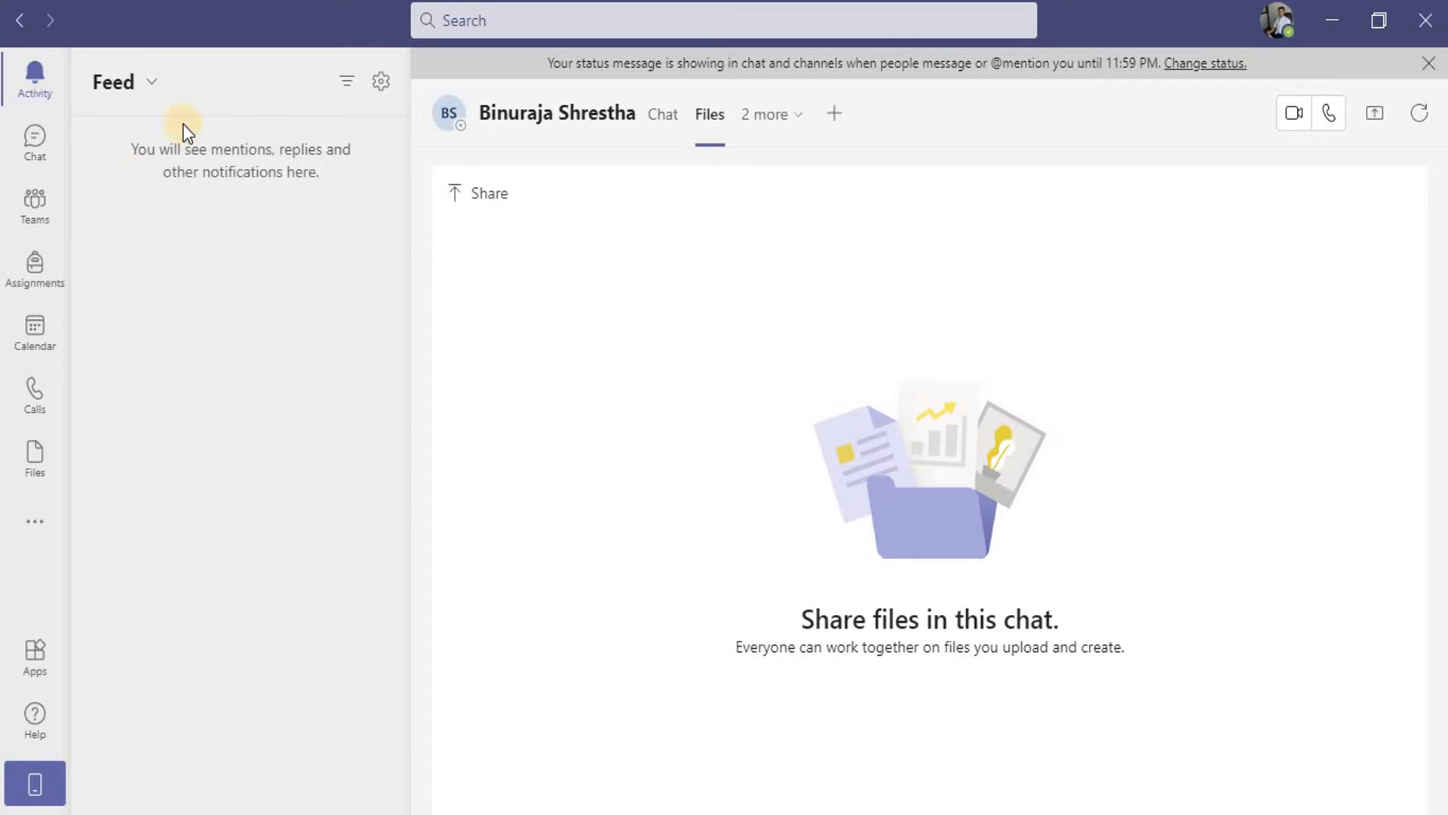
{"action": "left_click", "coordinate": [150, 84]}
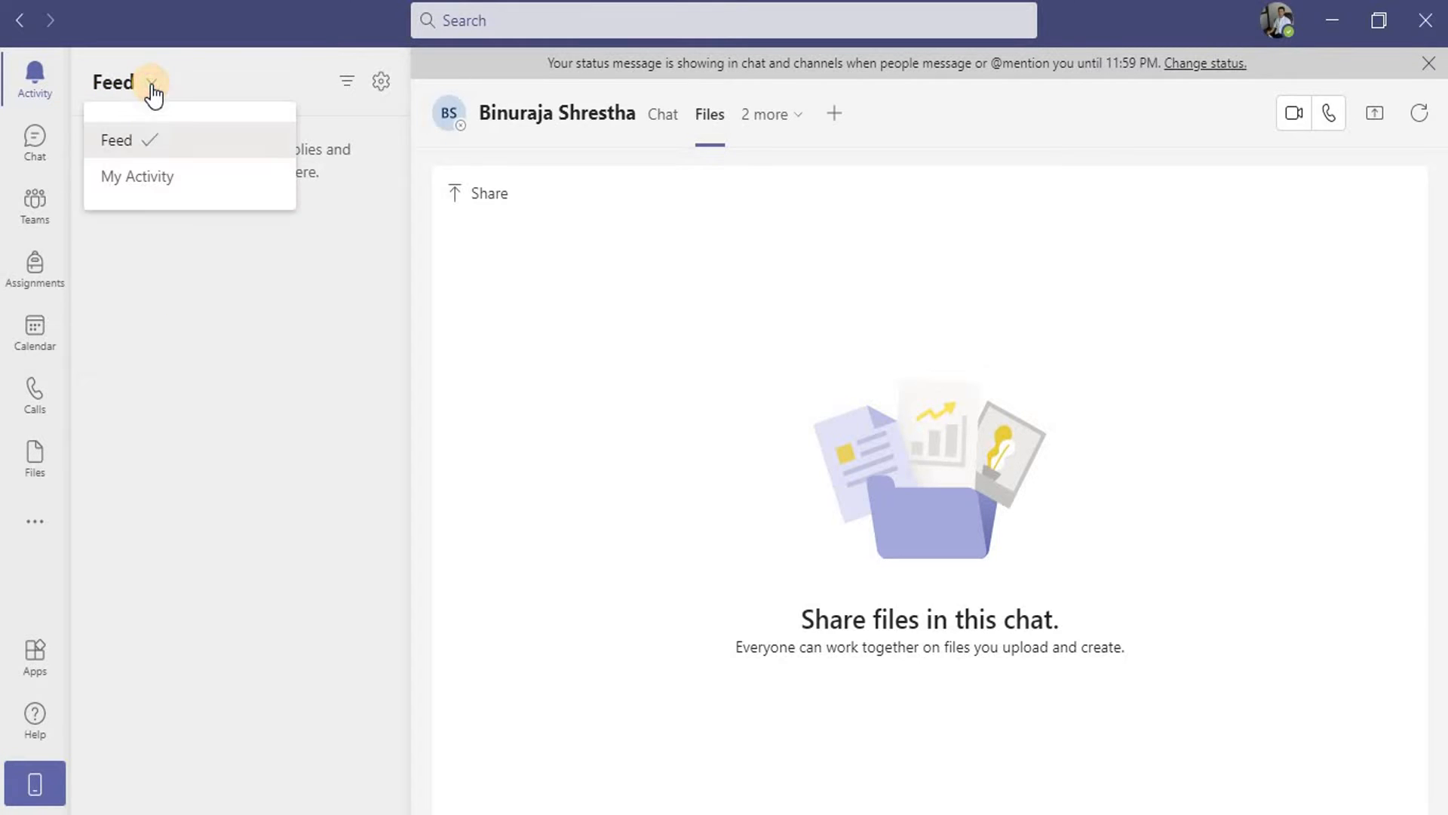
{"action": "left_click", "coordinate": [143, 181]}
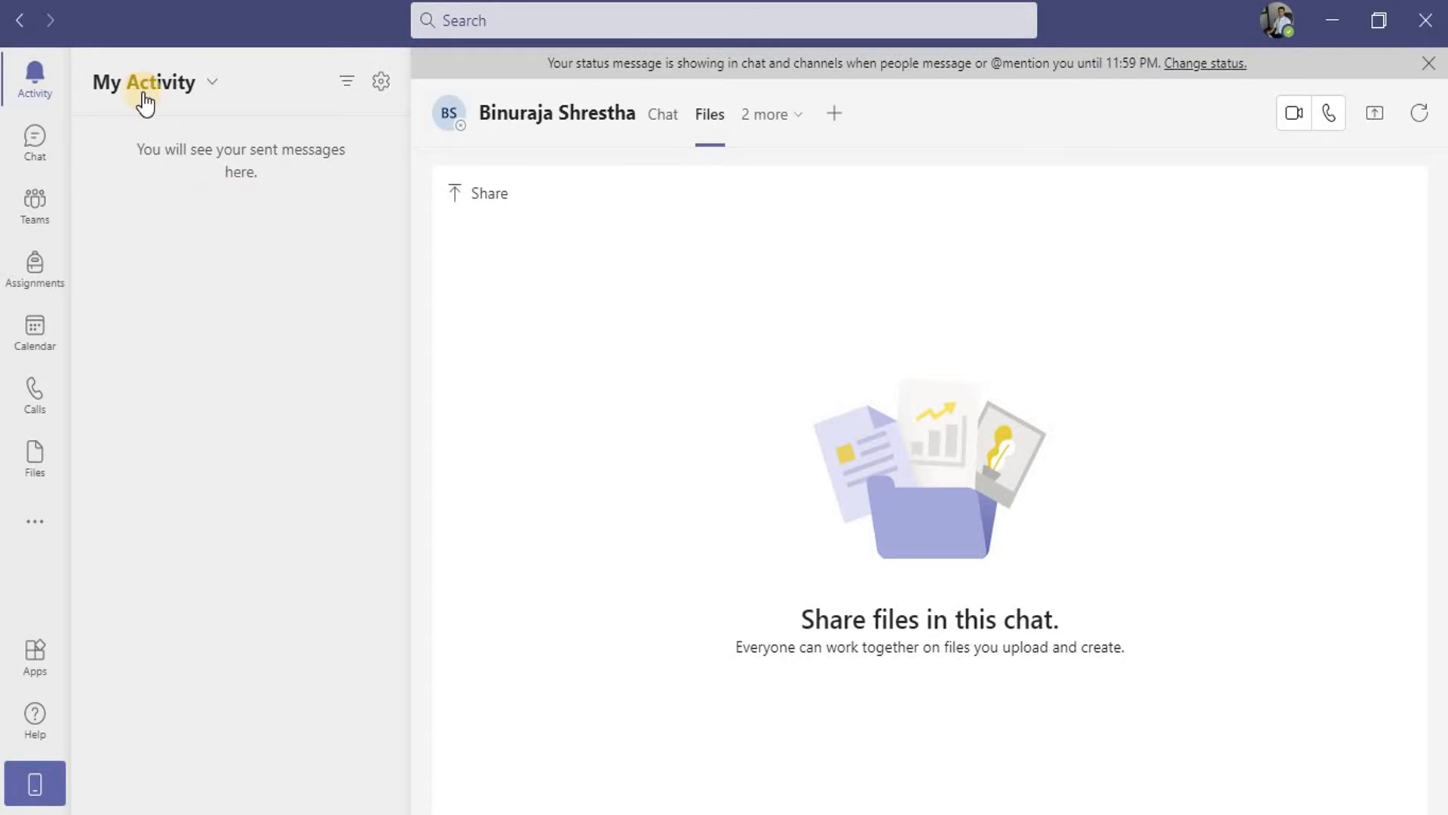
Step: Switch the activity list to Feed and back to My Activity, and open its text filter
{"action": "left_click", "coordinate": [168, 87]}
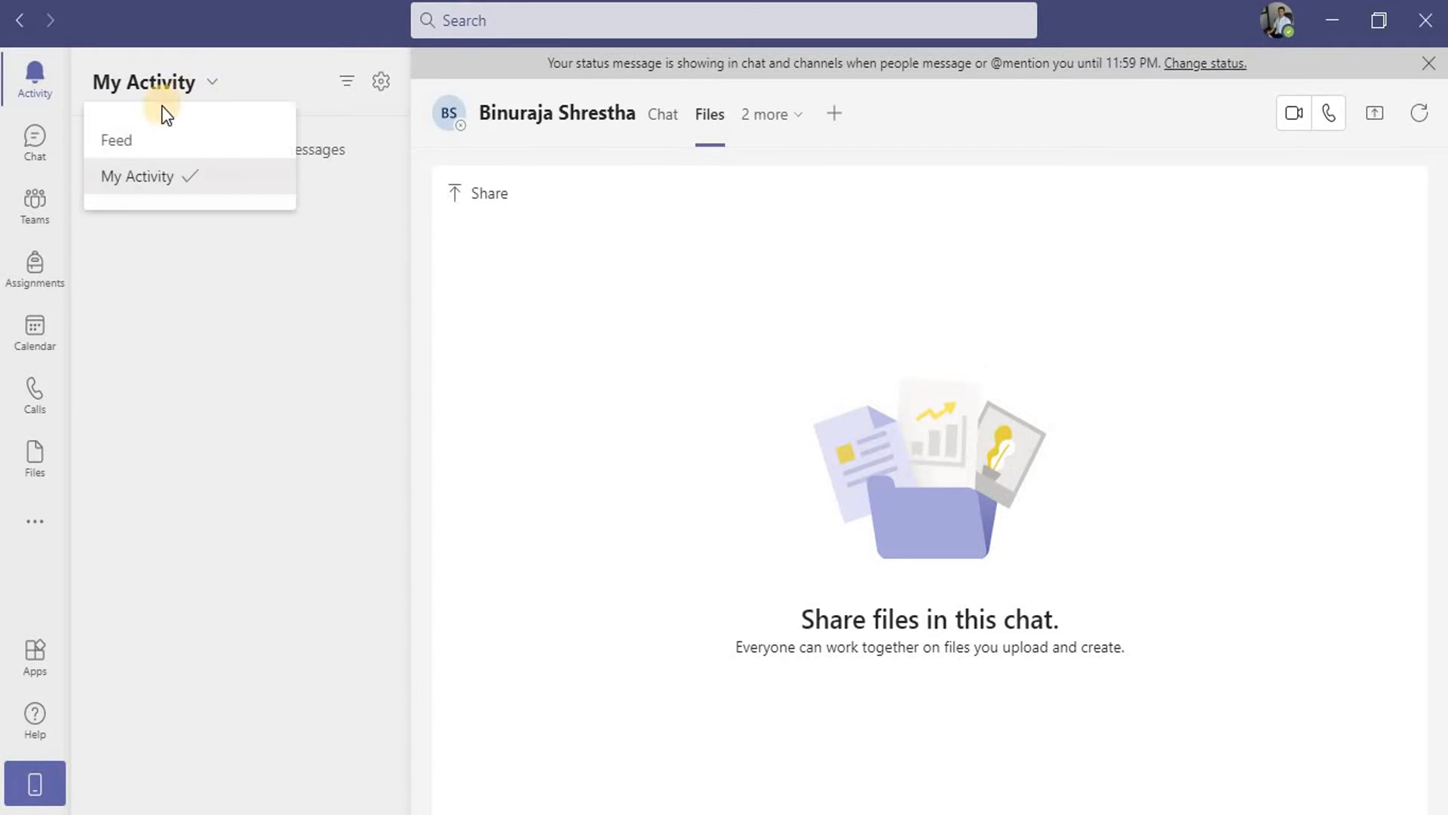
{"action": "left_click", "coordinate": [130, 138]}
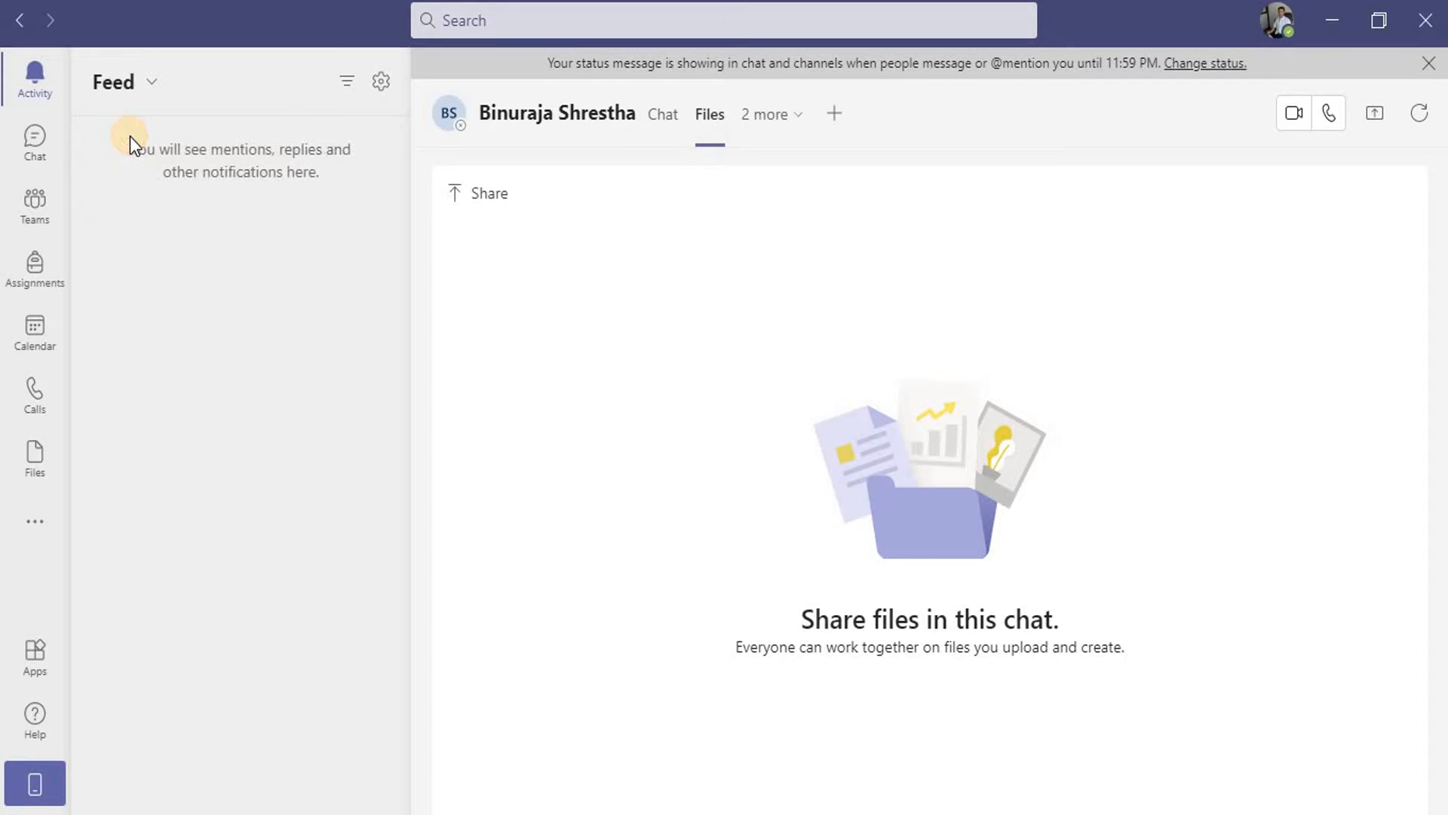
{"action": "left_click", "coordinate": [155, 86]}
{"action": "left_click", "coordinate": [142, 182]}
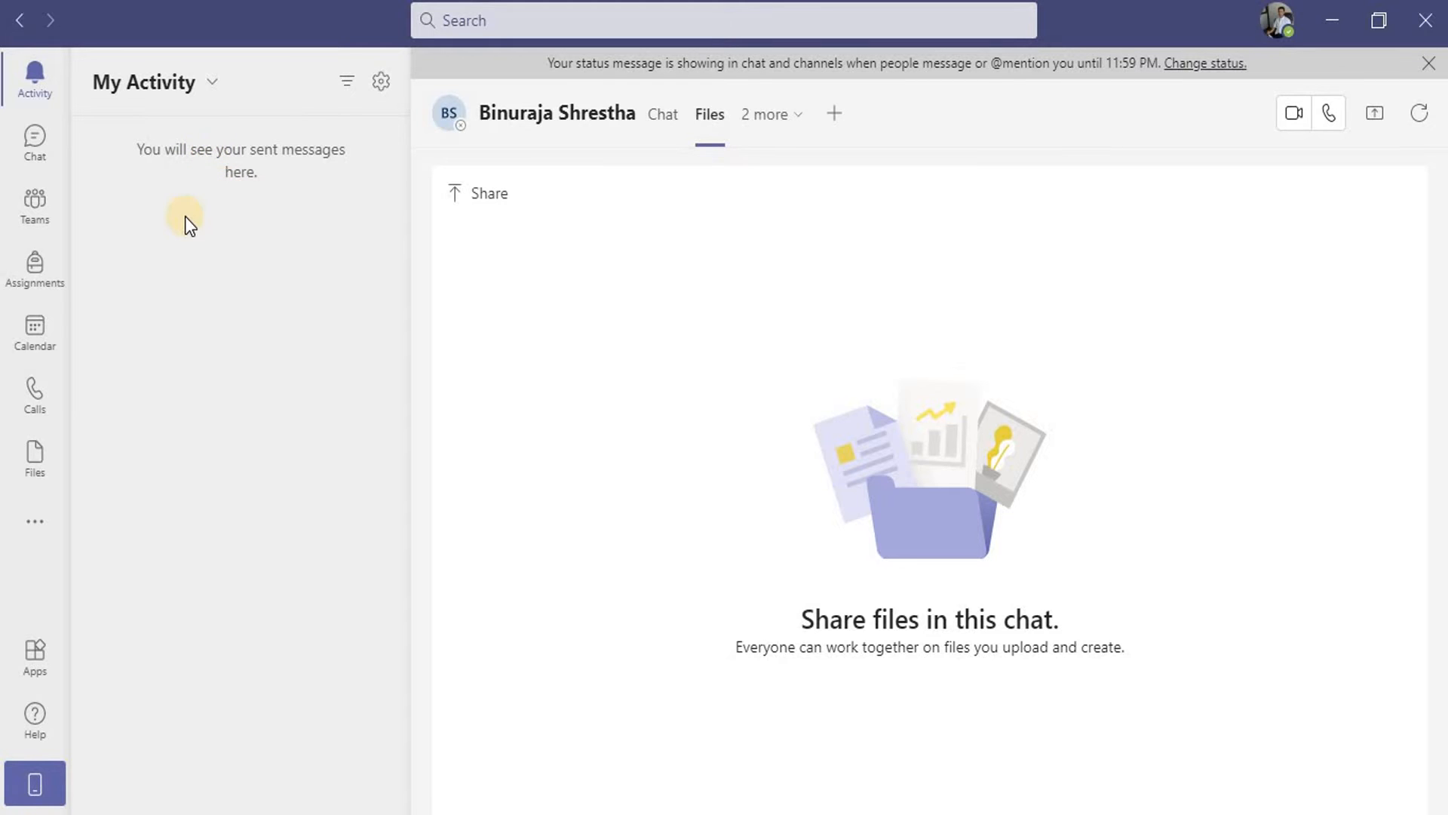
{"action": "left_click", "coordinate": [349, 83]}
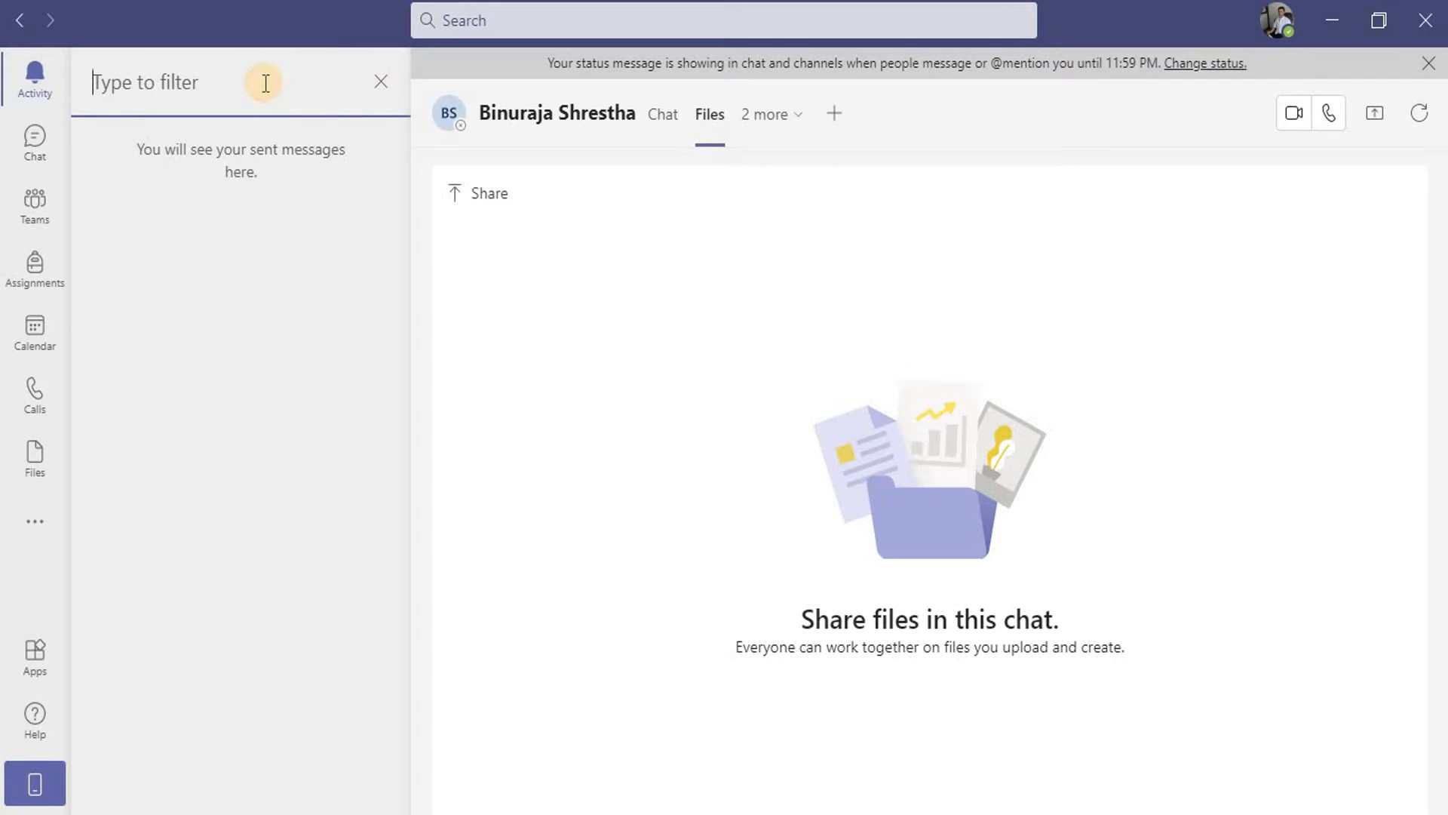
{"action": "left_click", "coordinate": [280, 312]}
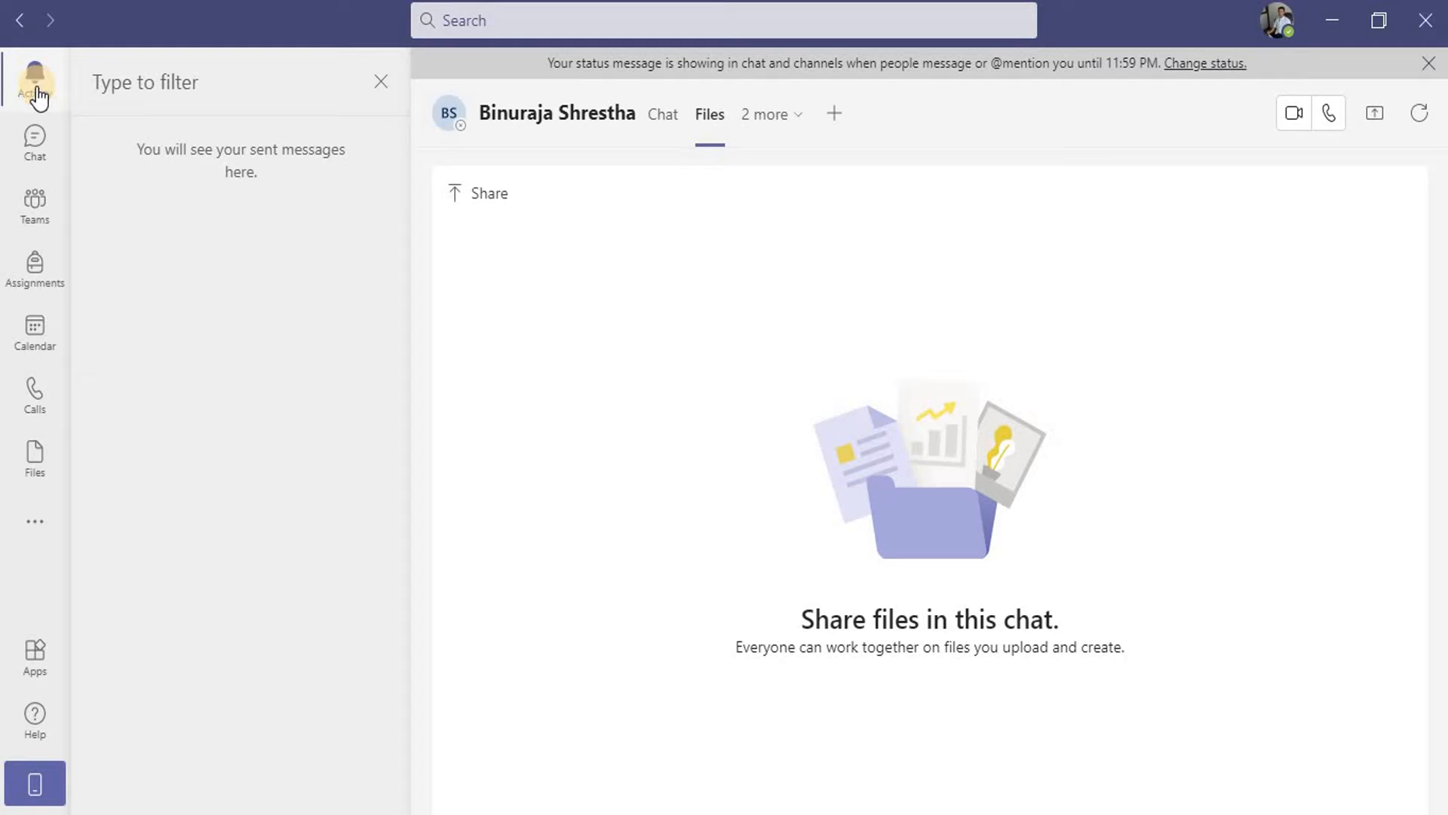
Step: Open the chat list, collapse and expand the Recent group, and view the recent conversation's available options
{"action": "left_click", "coordinate": [35, 139]}
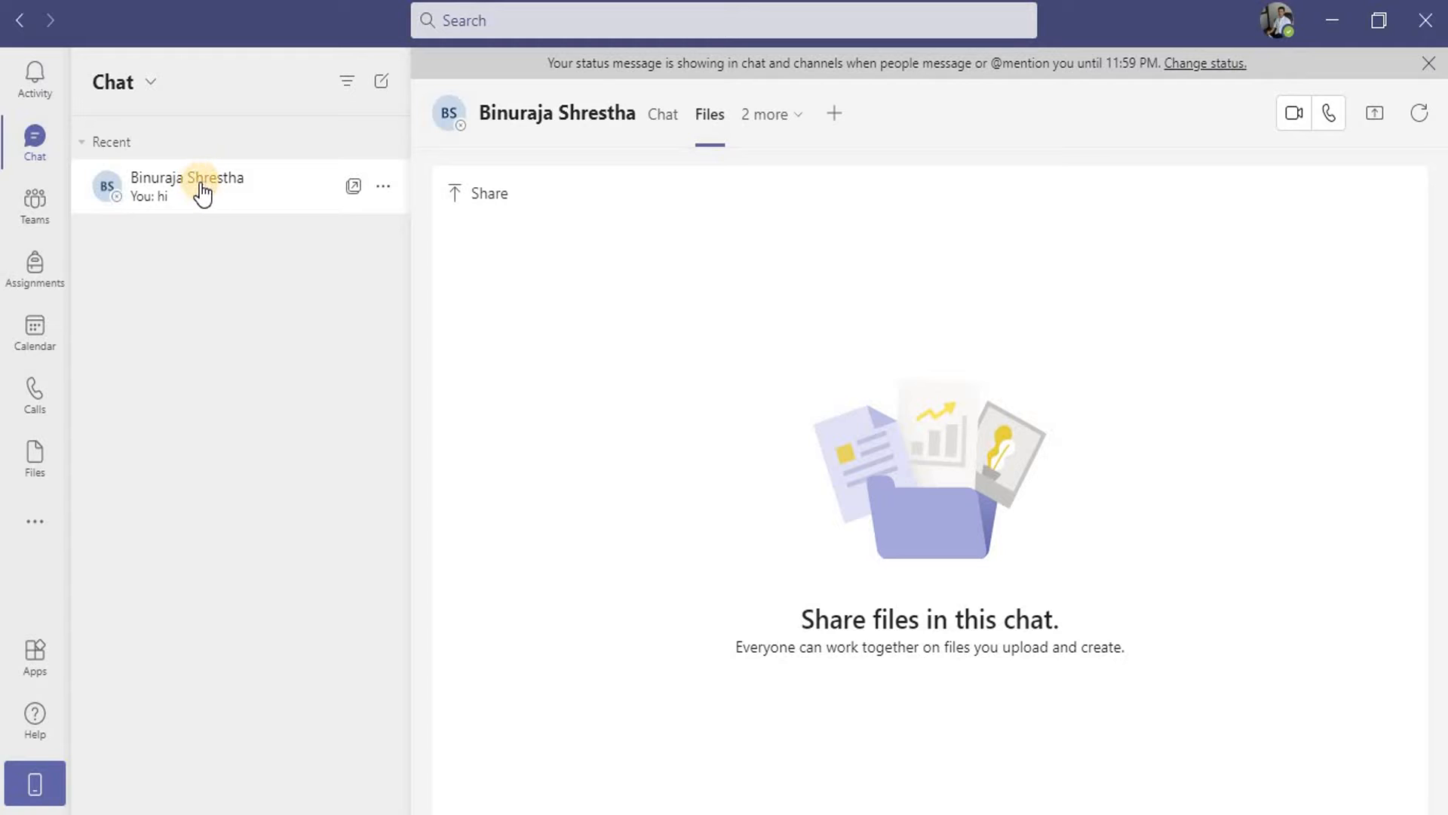
{"action": "left_click", "coordinate": [83, 143]}
{"action": "left_click", "coordinate": [83, 144]}
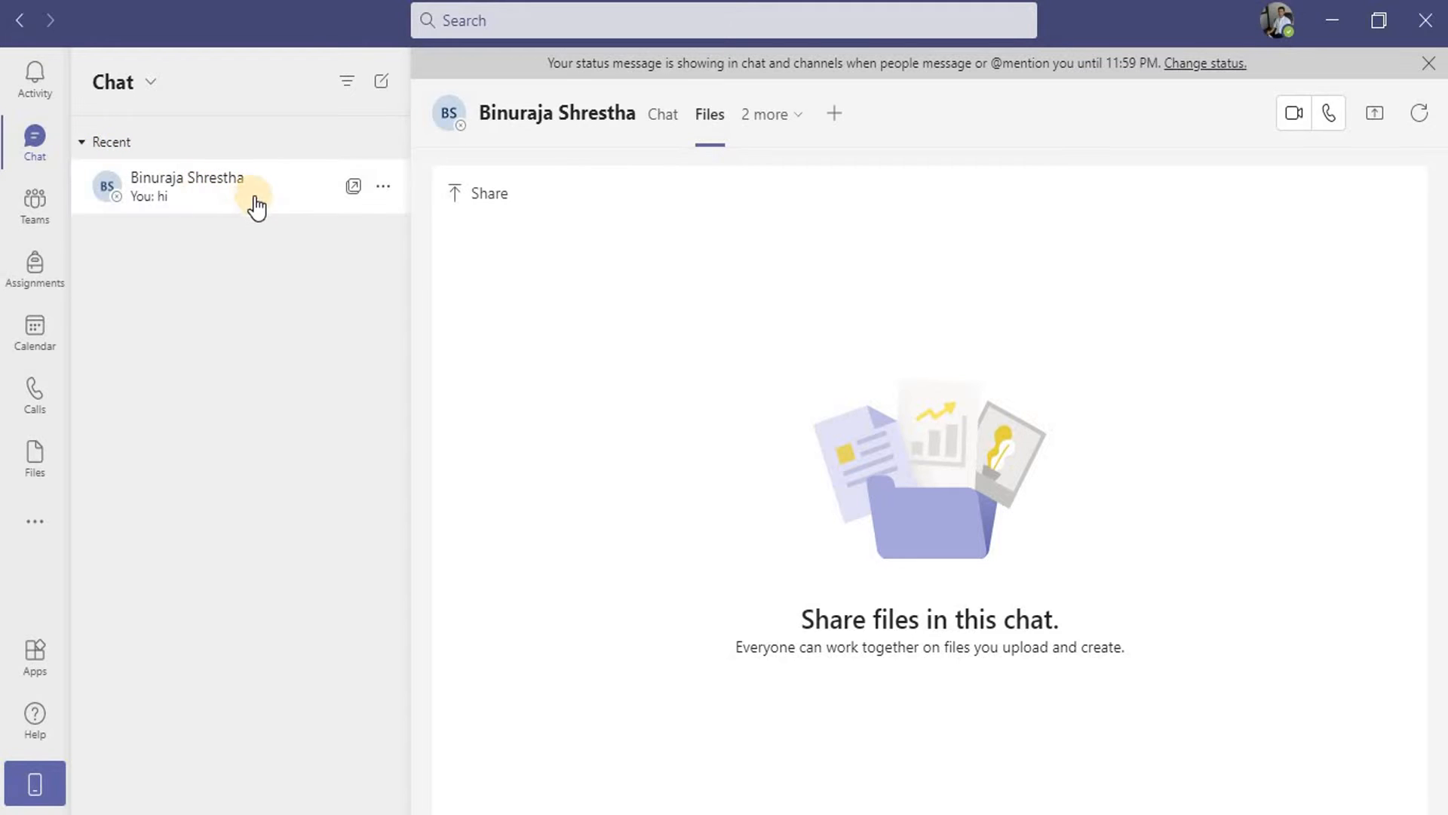
{"action": "left_click", "coordinate": [383, 187]}
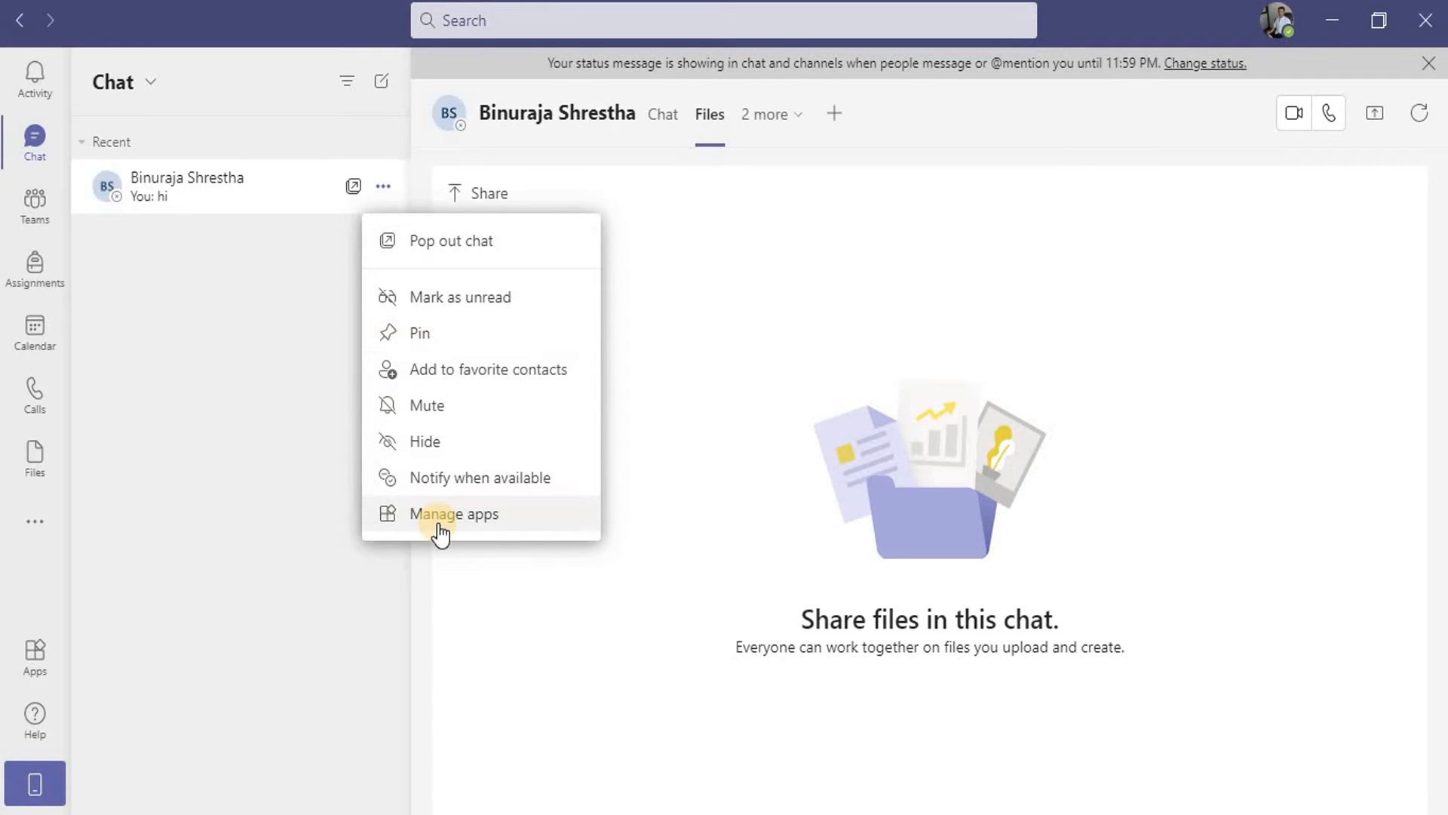
{"action": "left_click", "coordinate": [190, 275]}
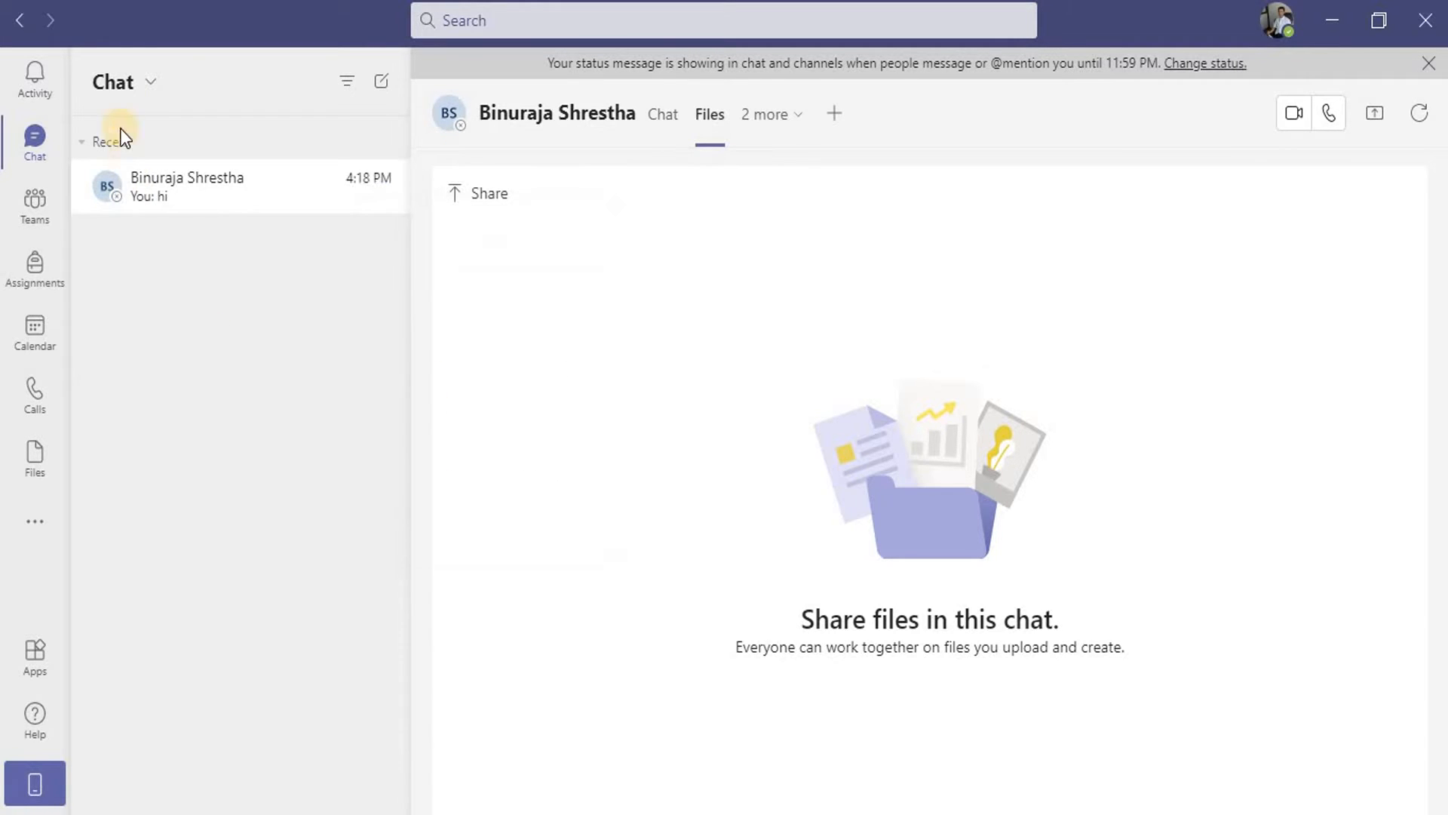
Step: Return to Activity and review the choice between Feed and My Activity without changing it
{"action": "left_click", "coordinate": [38, 91]}
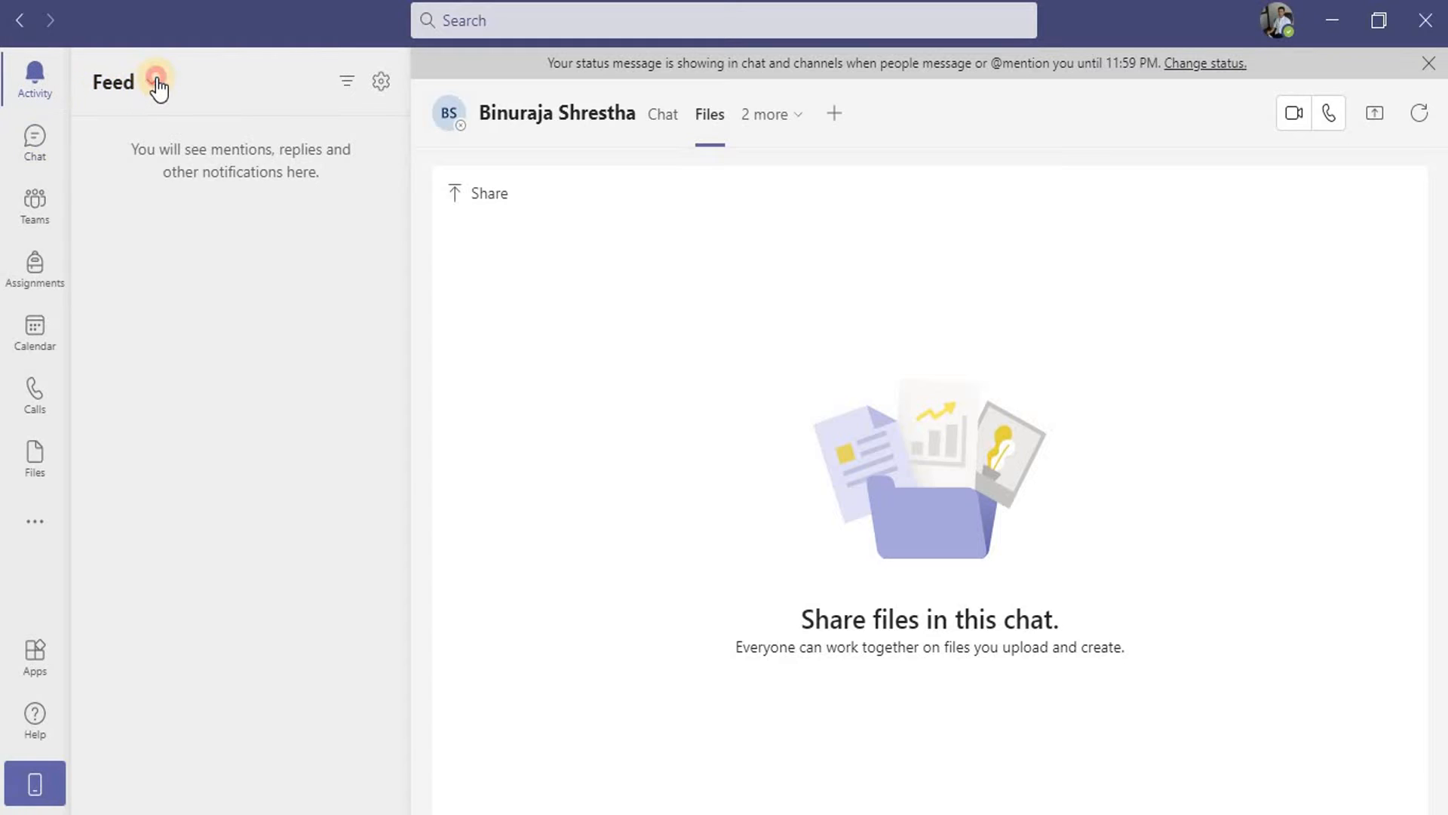
{"action": "left_click", "coordinate": [152, 83]}
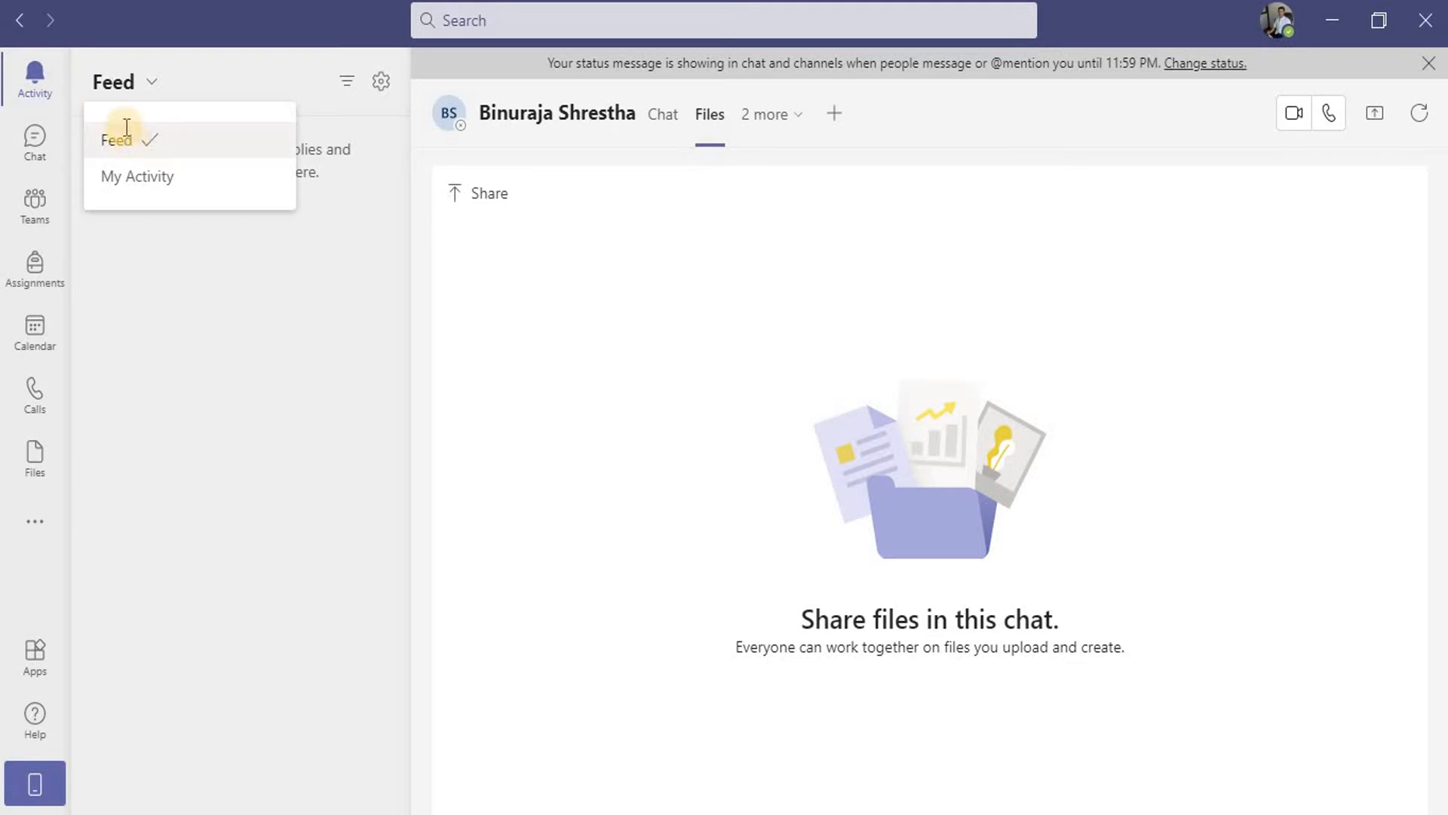
{"action": "left_click", "coordinate": [149, 86]}
{"action": "left_click", "coordinate": [150, 86]}
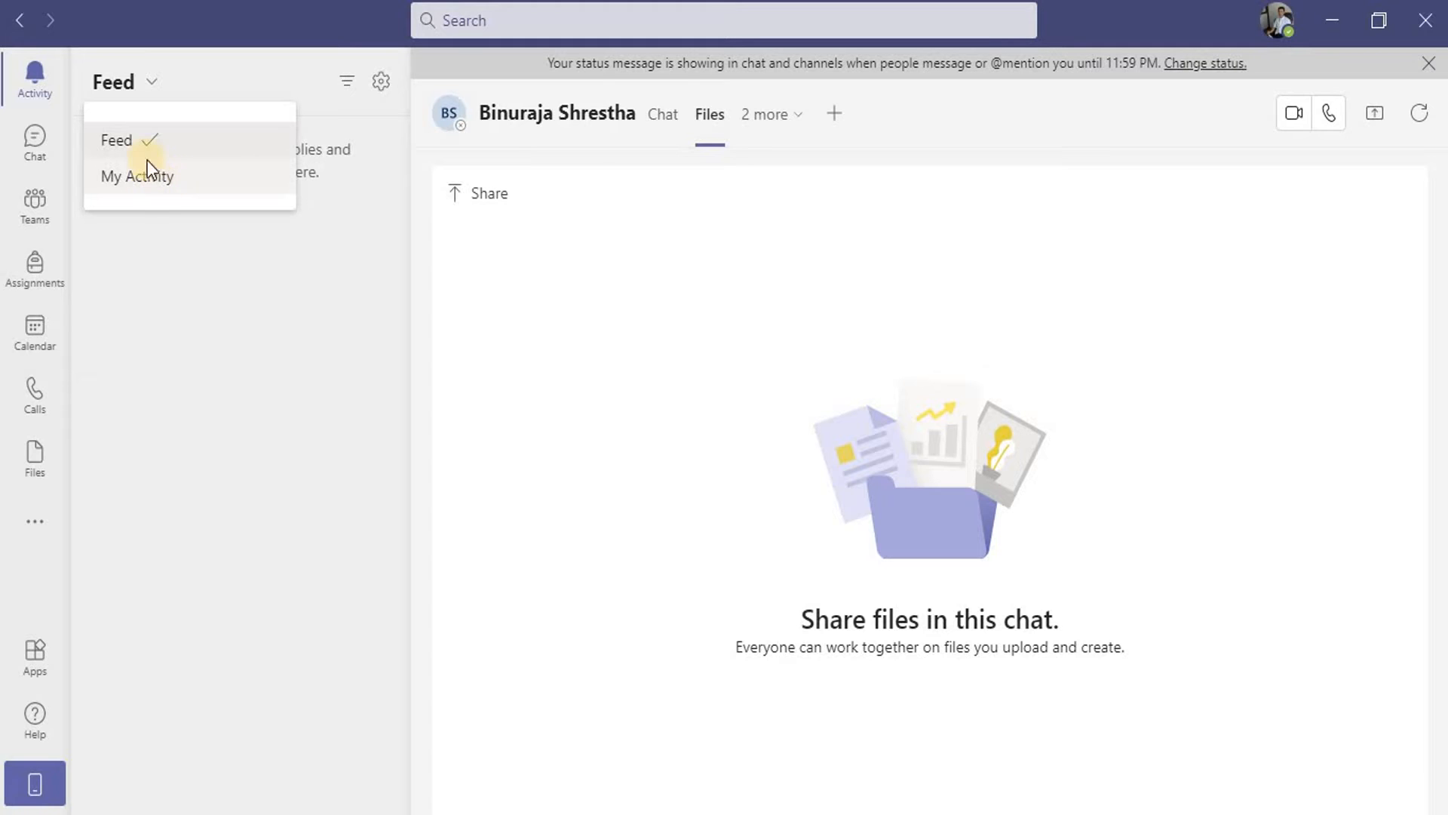
{"action": "left_click", "coordinate": [169, 227]}
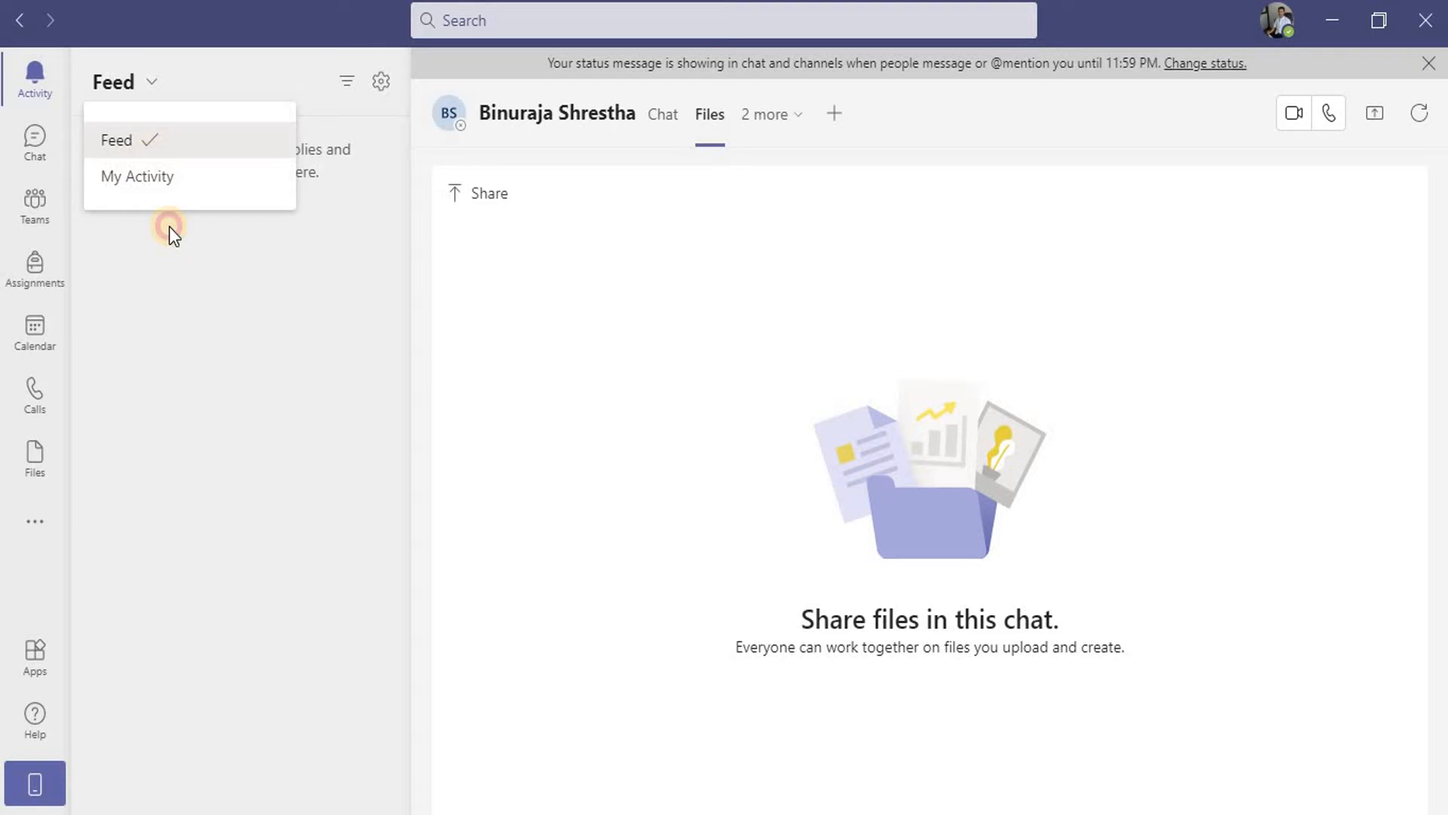
Step: Open the recent contact's conversation from the chat list
{"action": "left_click", "coordinate": [35, 143]}
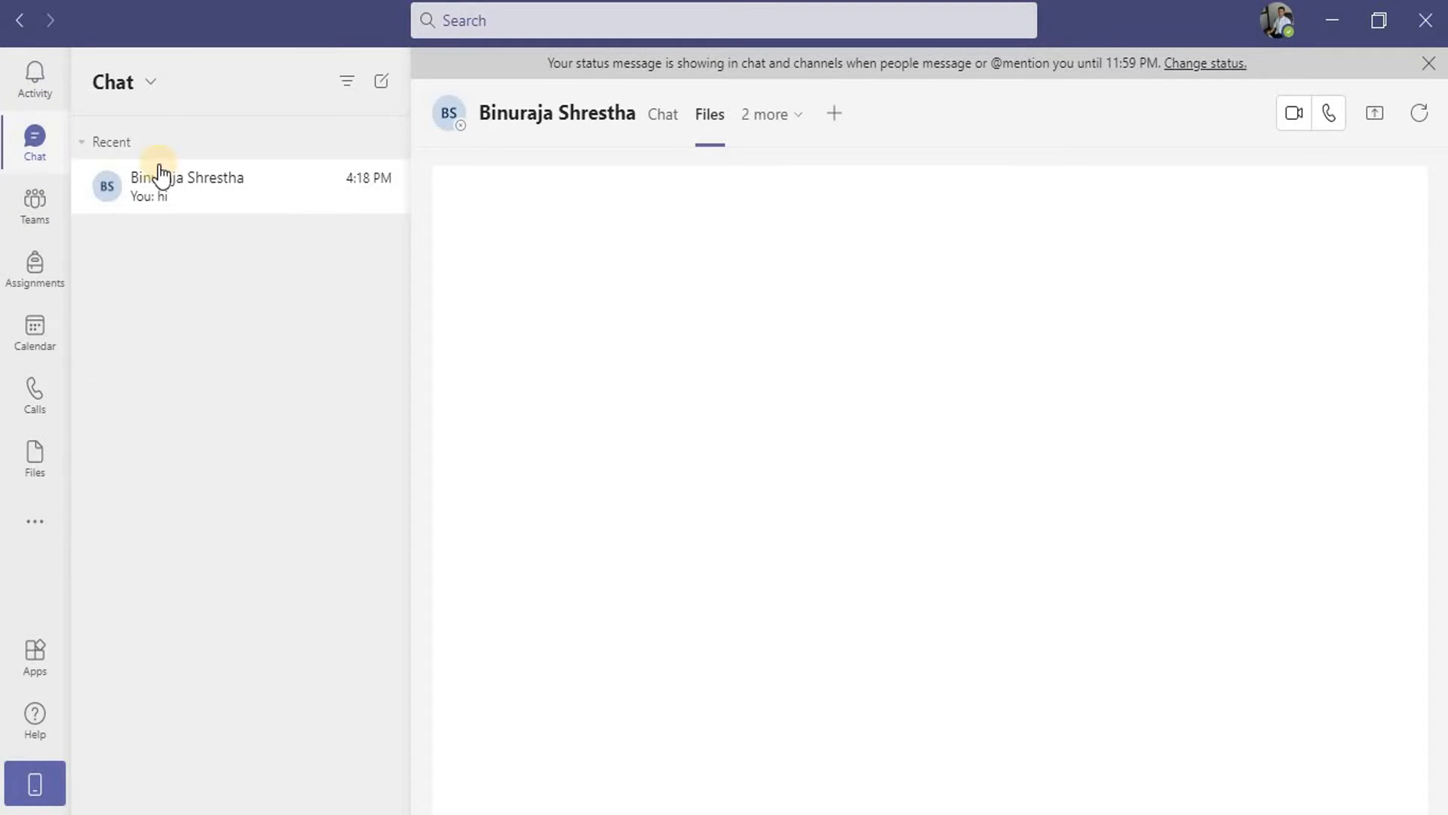
{"action": "left_click", "coordinate": [218, 197]}
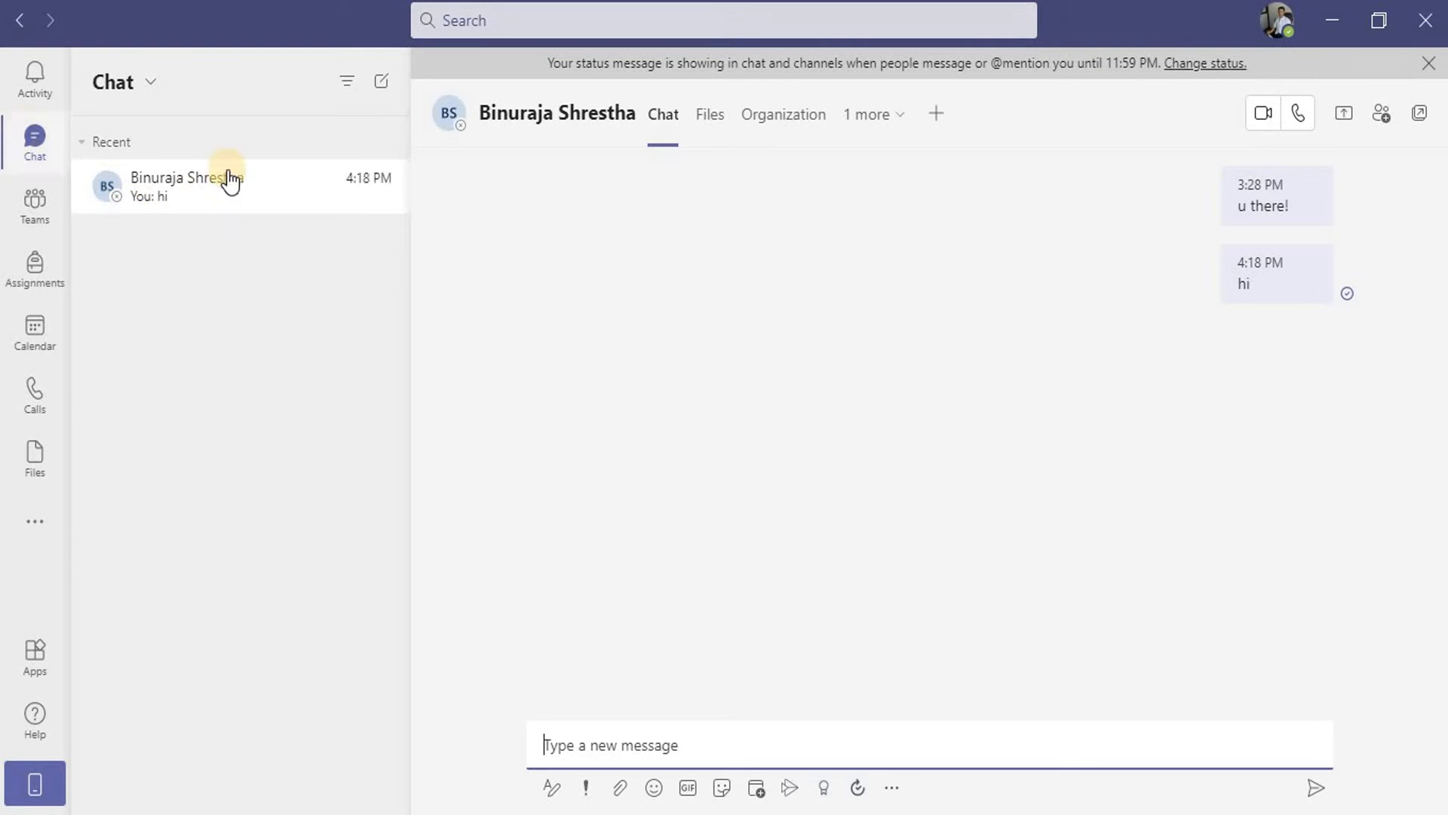
{"action": "left_click", "coordinate": [201, 189]}
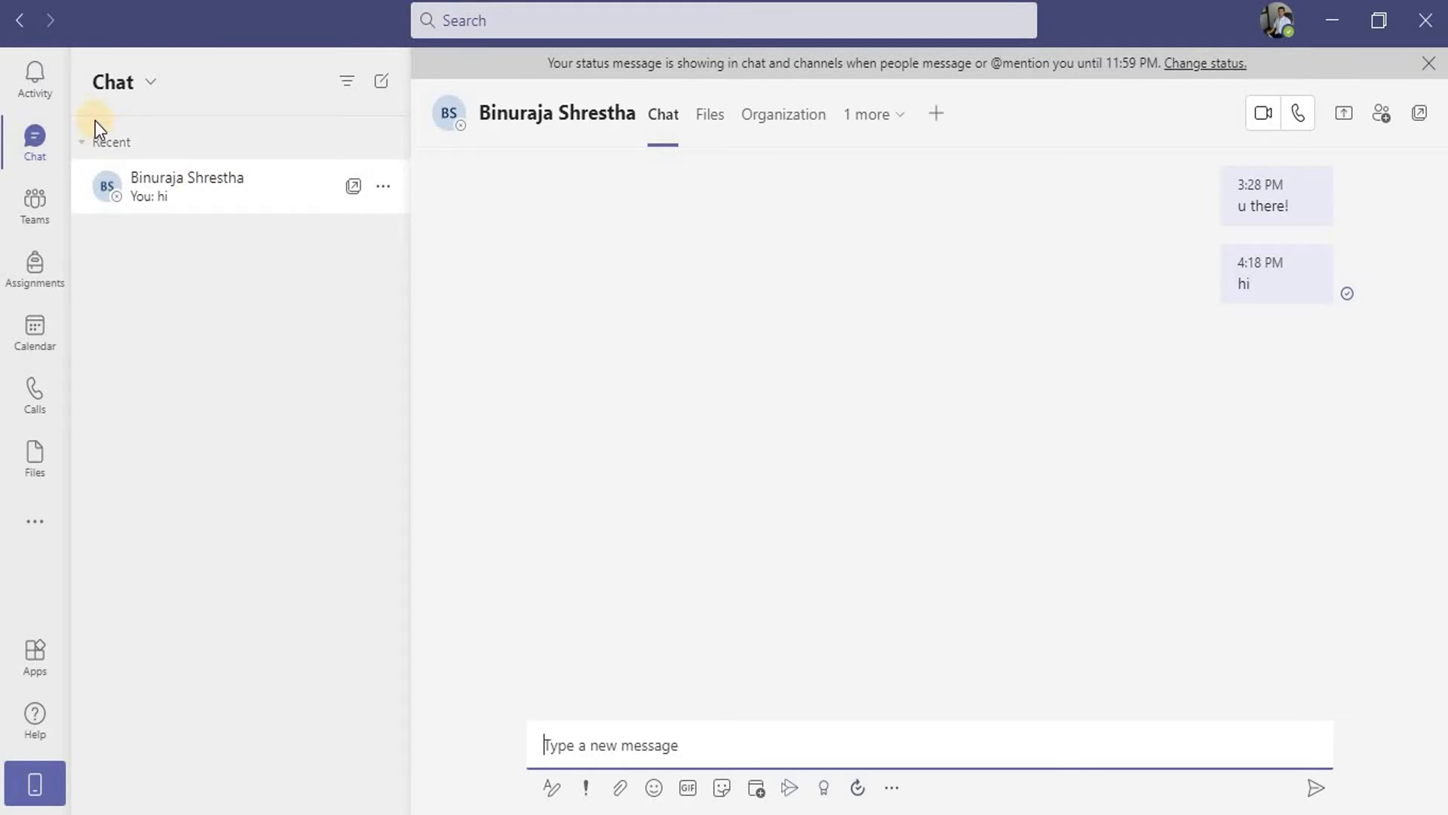
Step: View the activity feed and the chat list alternately while the conversation stays open
{"action": "left_click", "coordinate": [43, 86]}
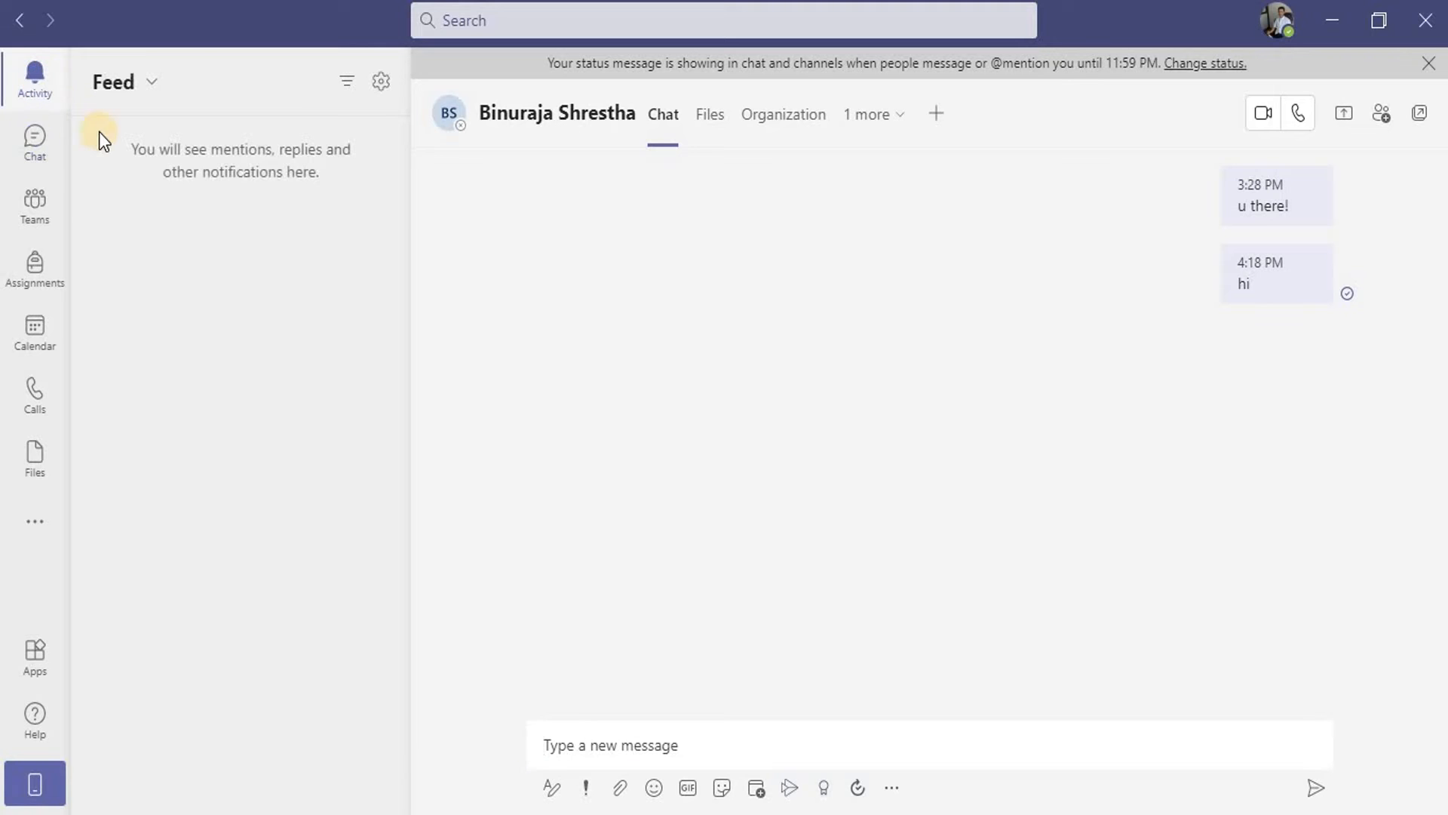
{"action": "left_click", "coordinate": [37, 150]}
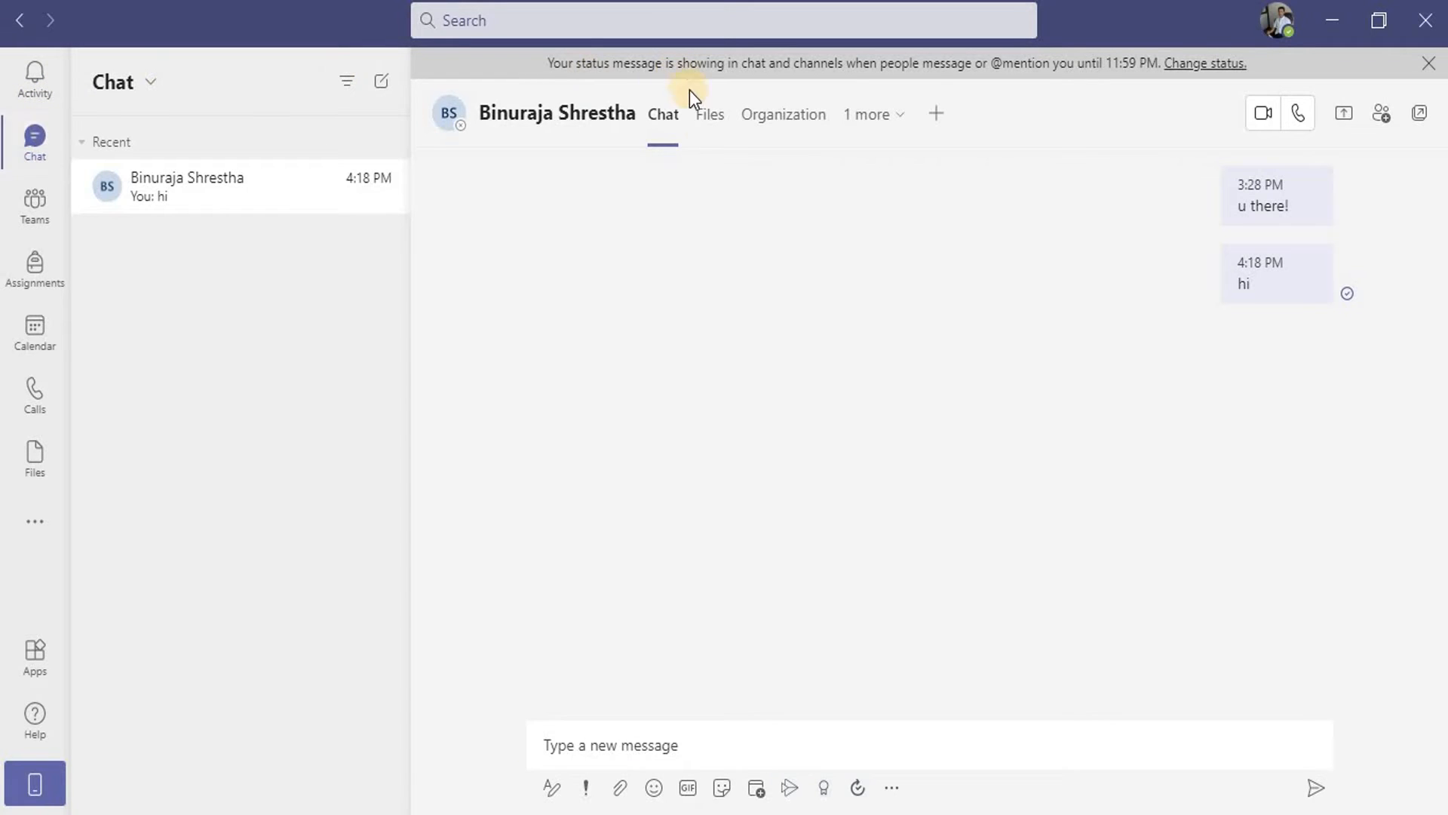
{"action": "left_click", "coordinate": [39, 77]}
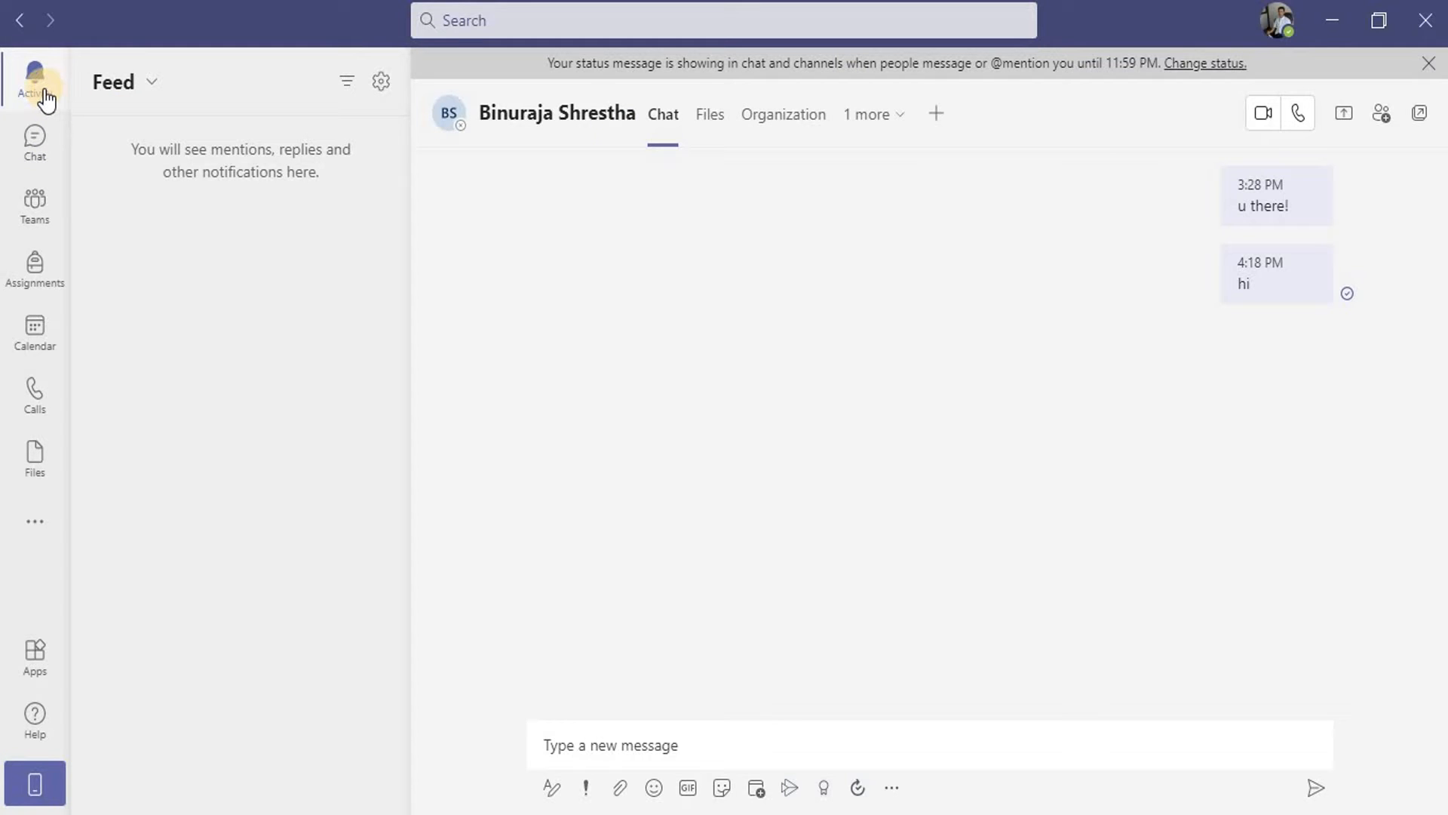
Step: View the conversation's shared files and browse Local Disk (E:) for a computer file to upload, cancelling without choosing one
{"action": "left_click", "coordinate": [706, 117]}
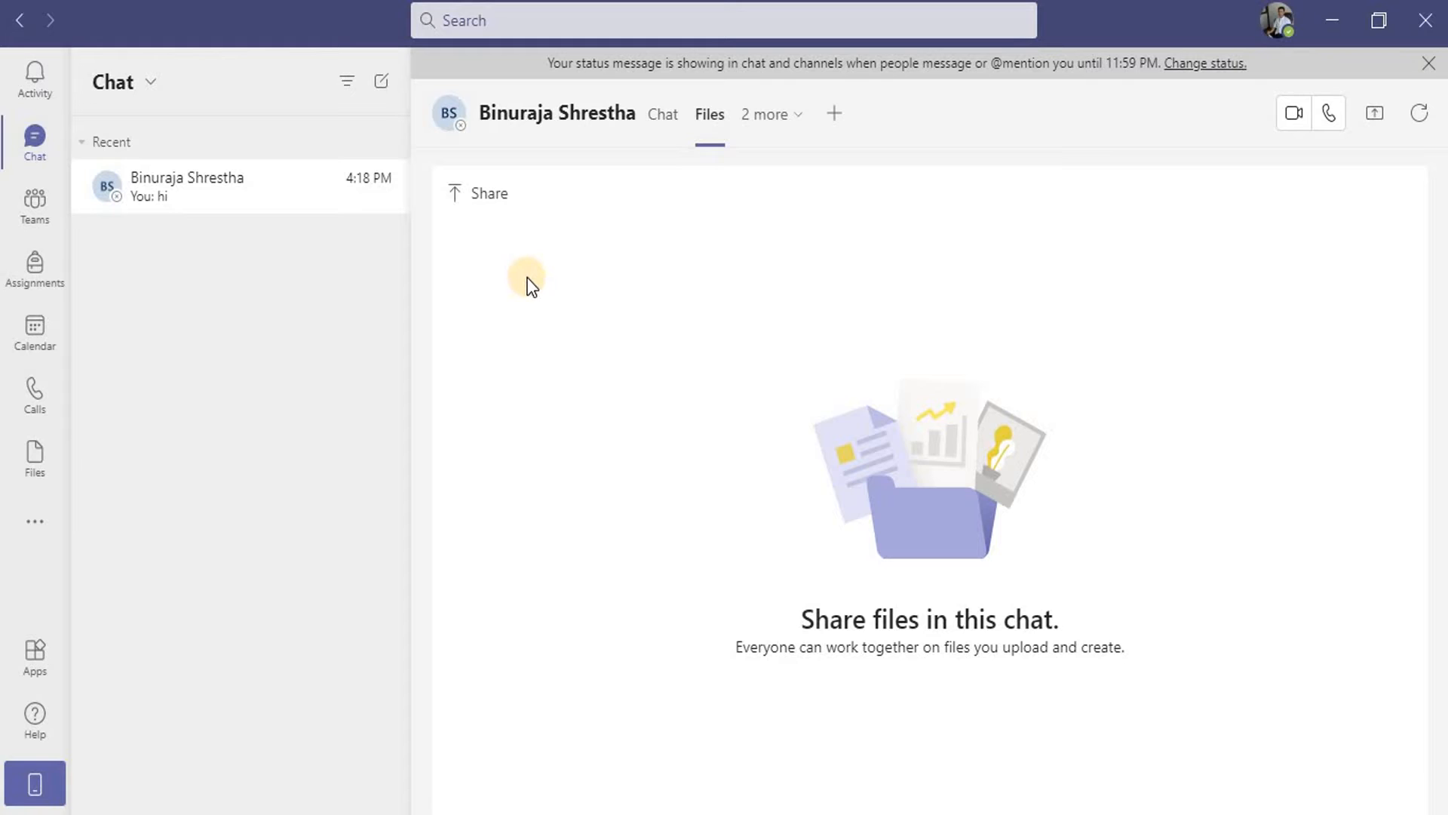
{"action": "left_click", "coordinate": [487, 204]}
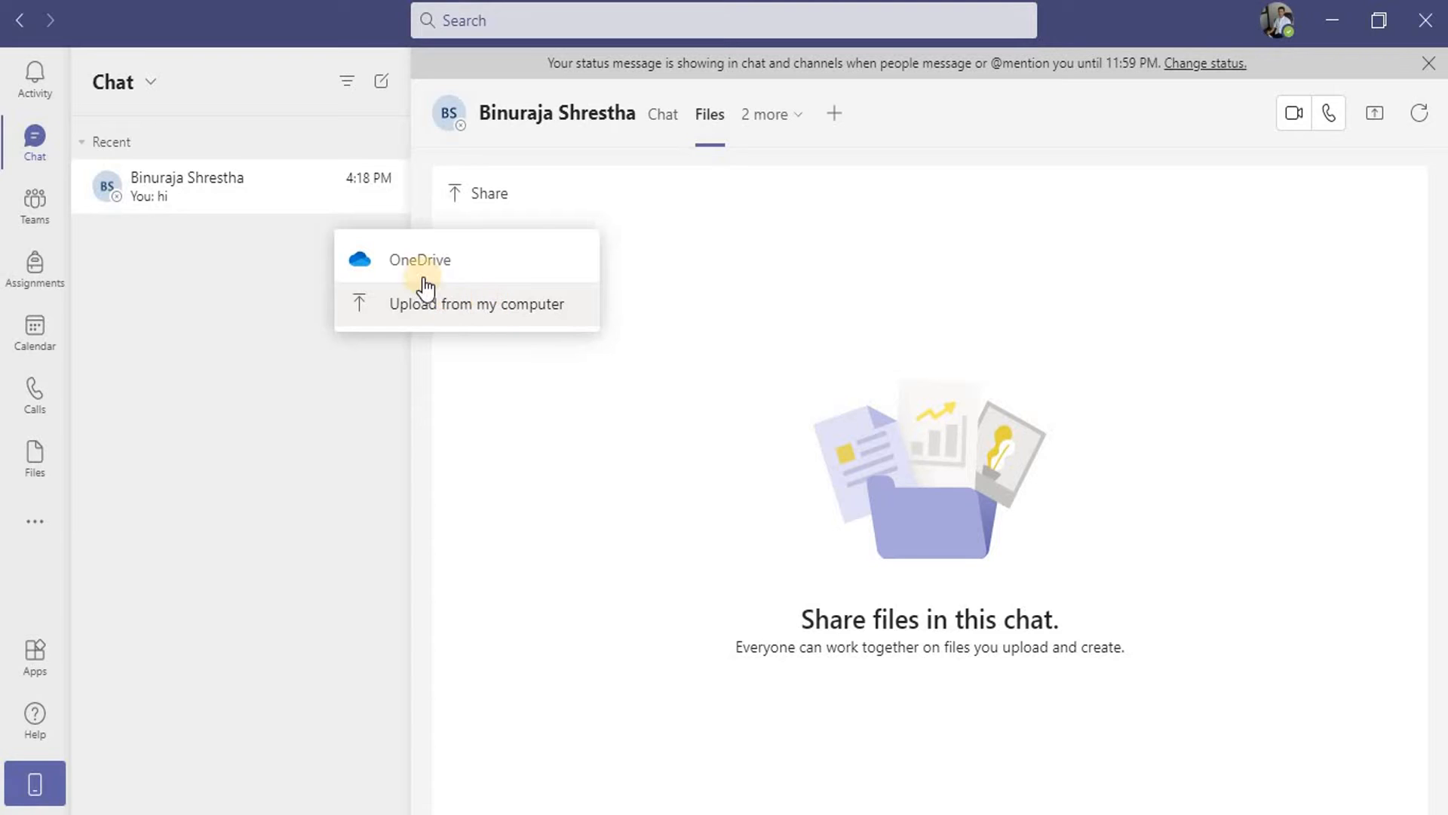
{"action": "left_click", "coordinate": [465, 309]}
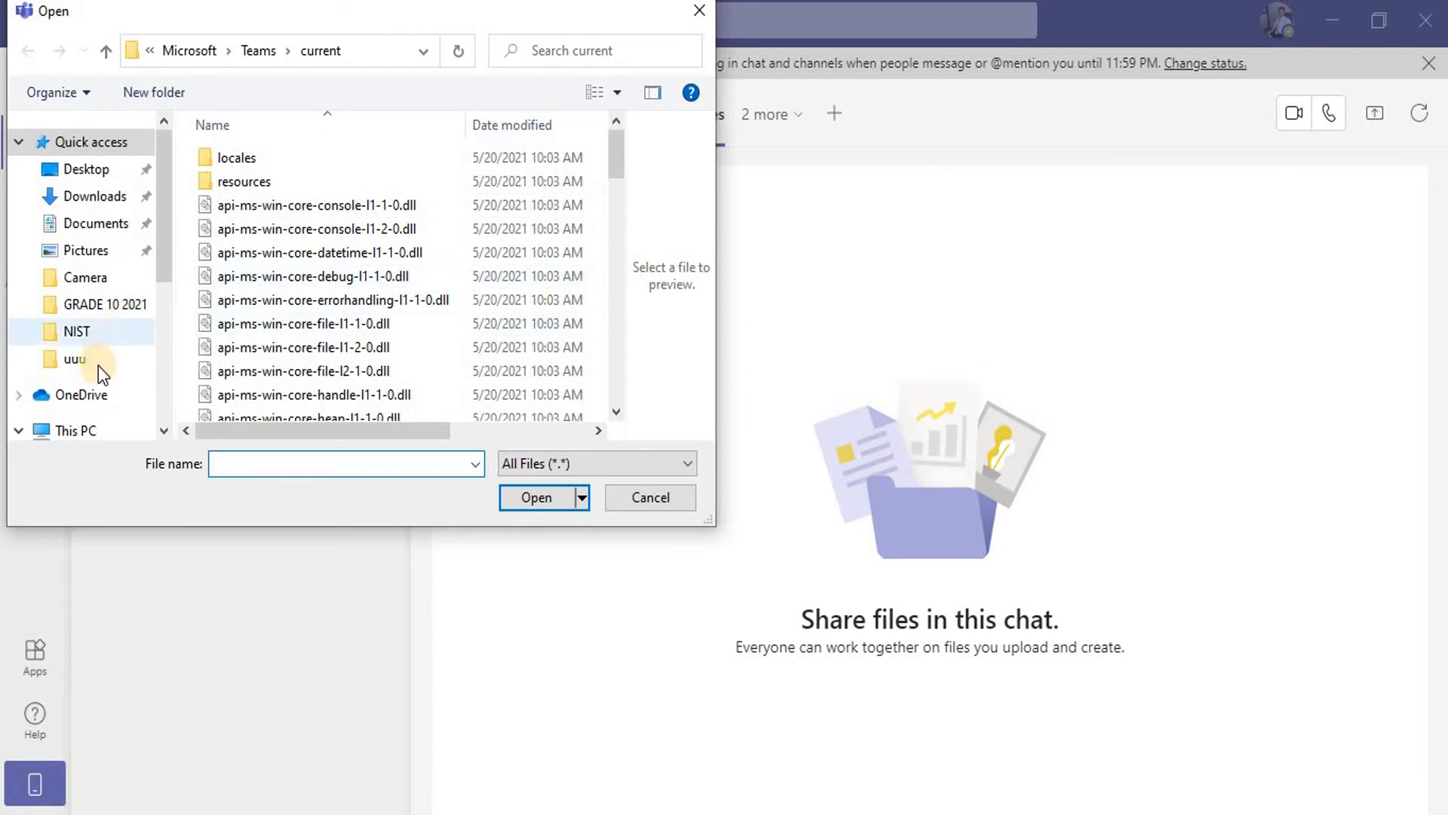
{"action": "left_click_drag", "start_coordinate": [166, 267], "coordinate": [169, 335]}
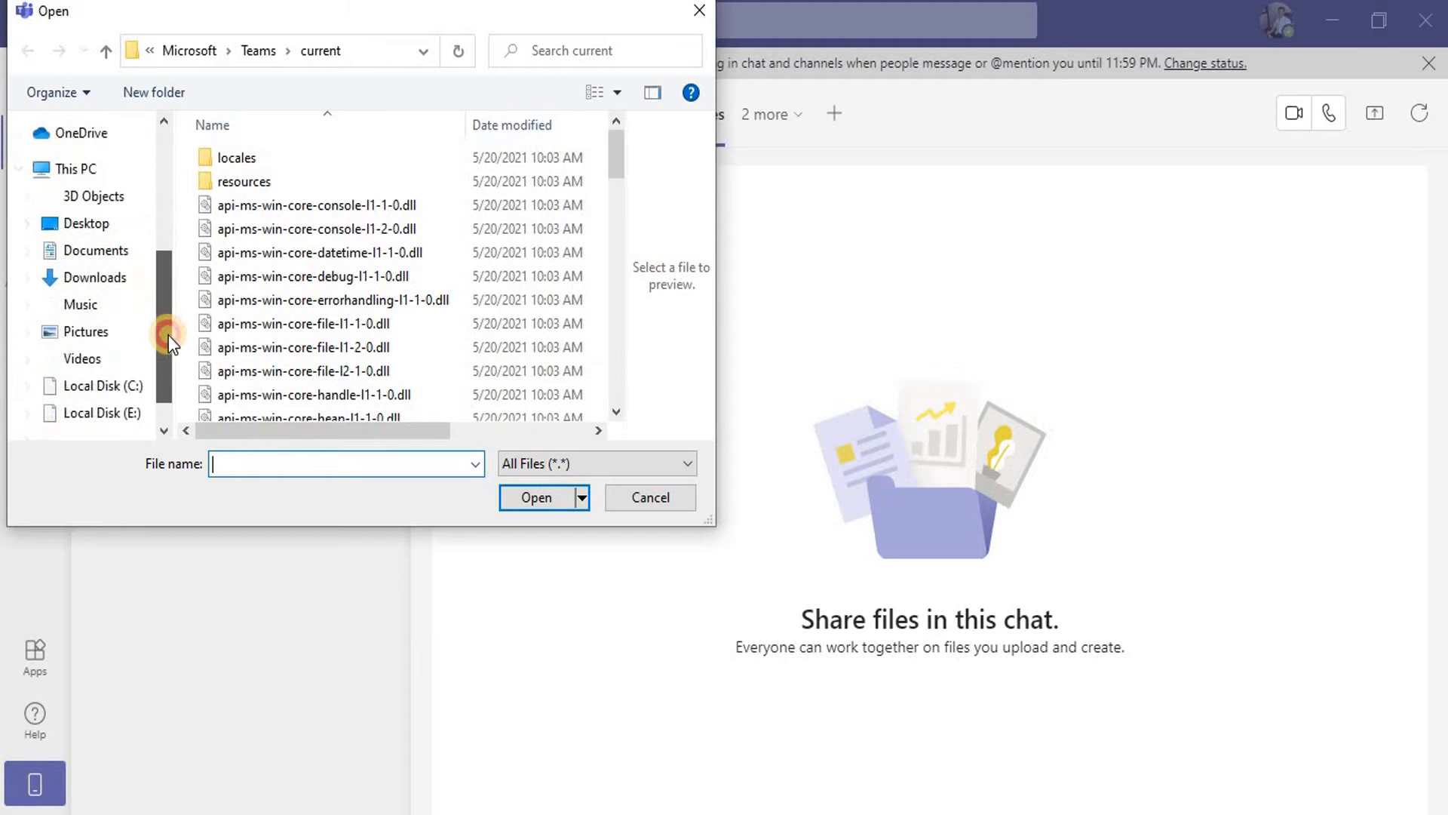
{"action": "left_click", "coordinate": [132, 414]}
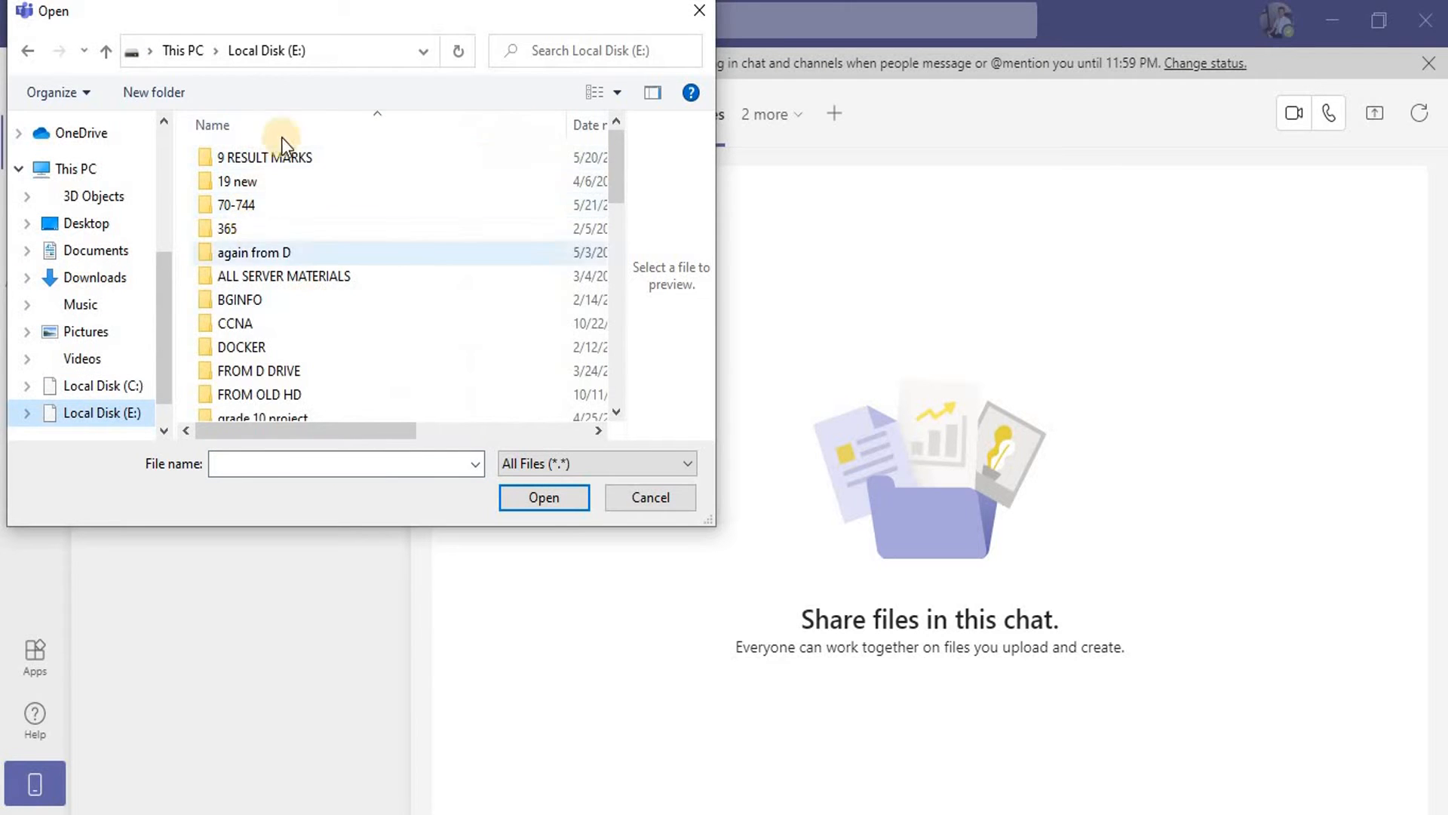
{"action": "left_click", "coordinate": [666, 501]}
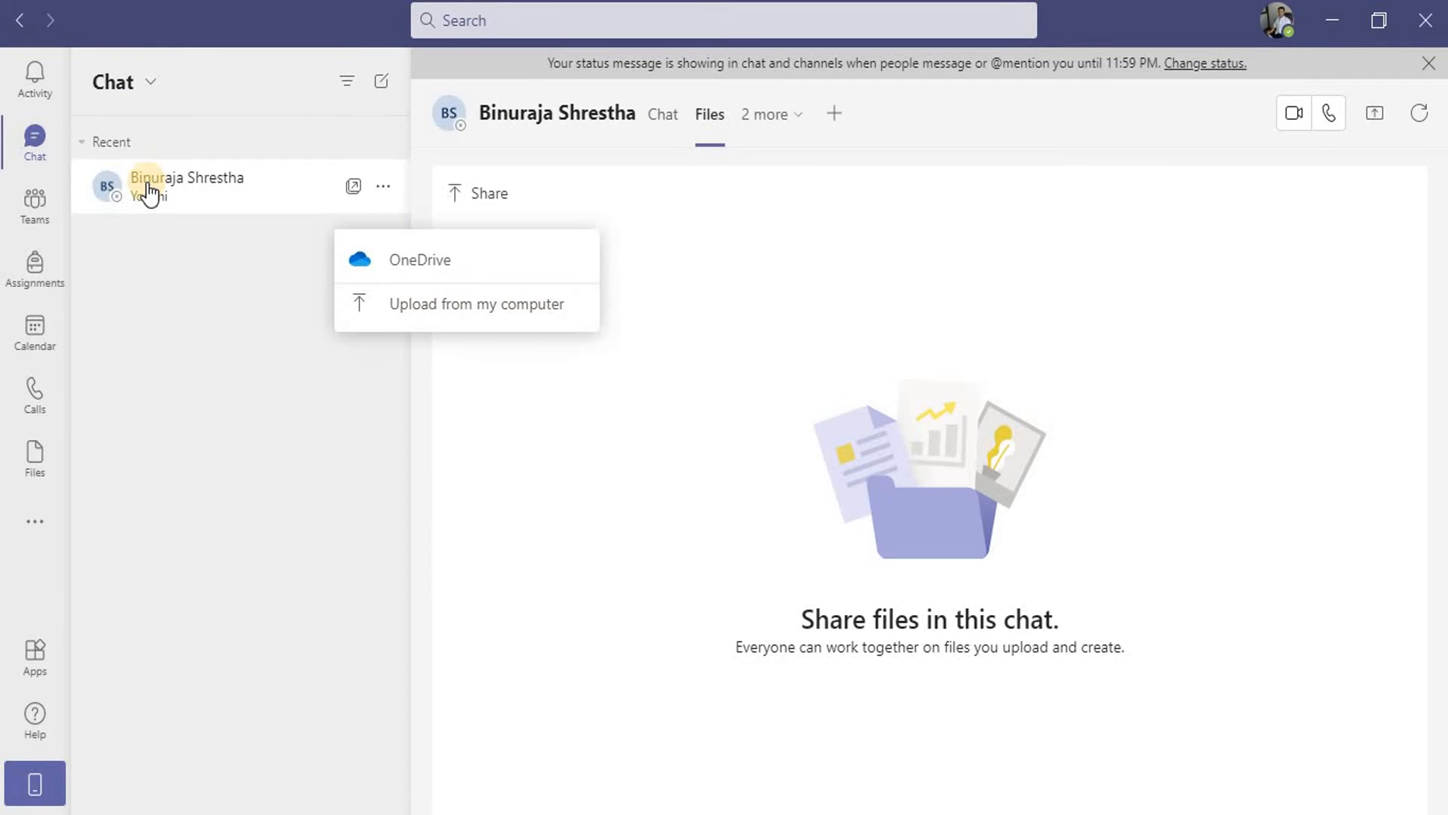
Step: Review the conversation's additional tabs and the apps offered for a new tab, and return to the chat messages without adding any
{"action": "left_click", "coordinate": [707, 119]}
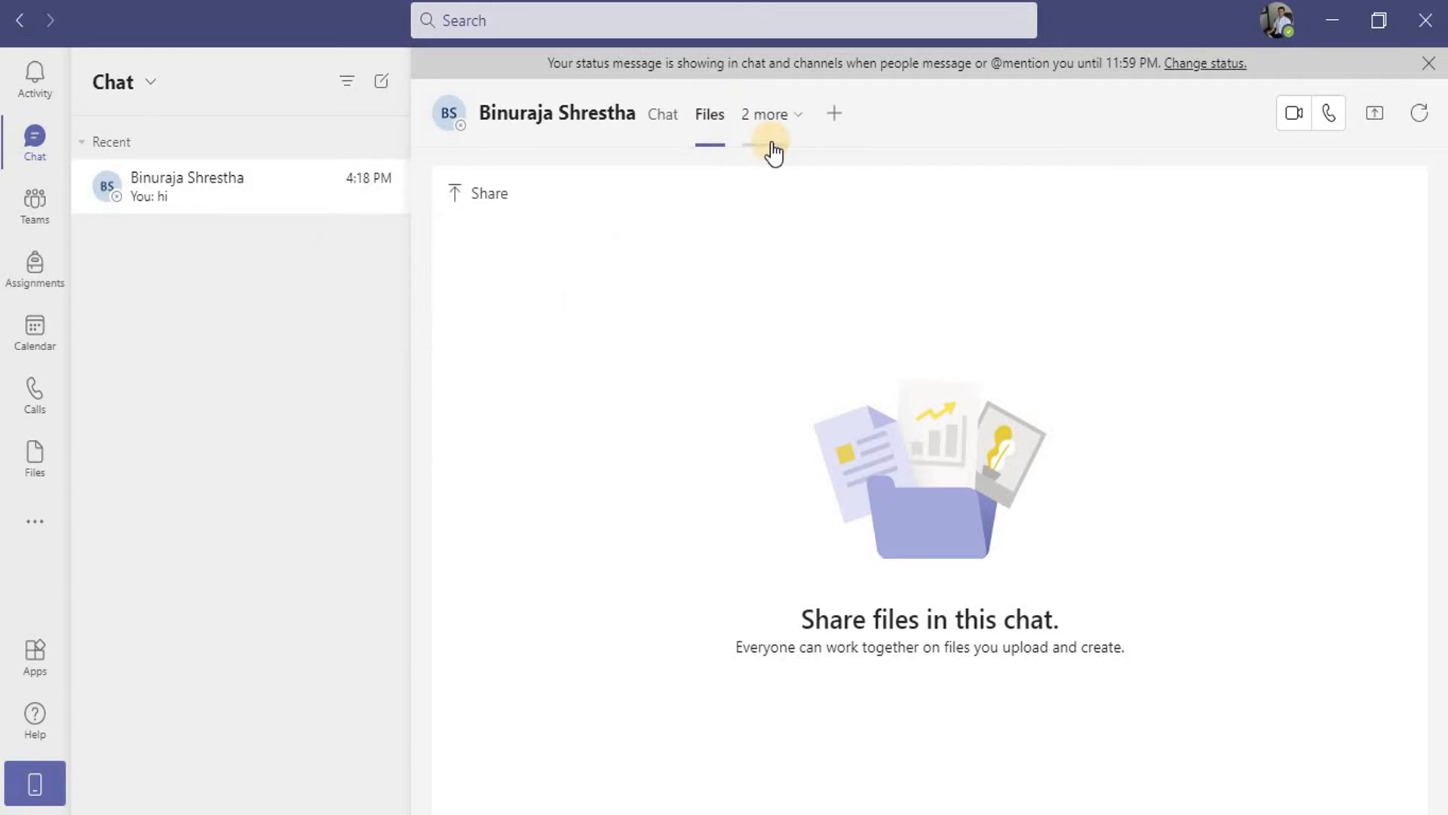
{"action": "left_click", "coordinate": [794, 119]}
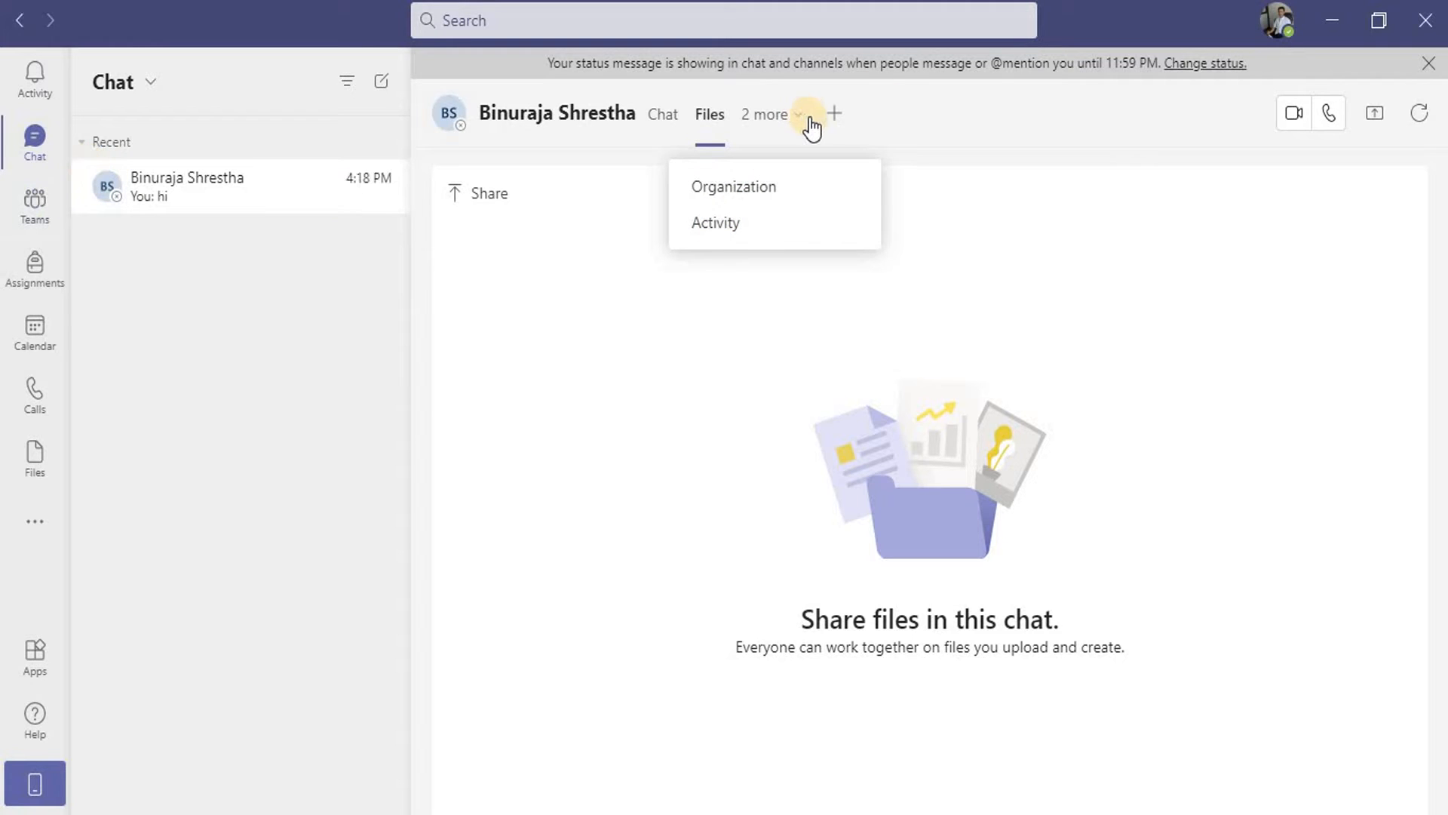
{"action": "left_click", "coordinate": [834, 120]}
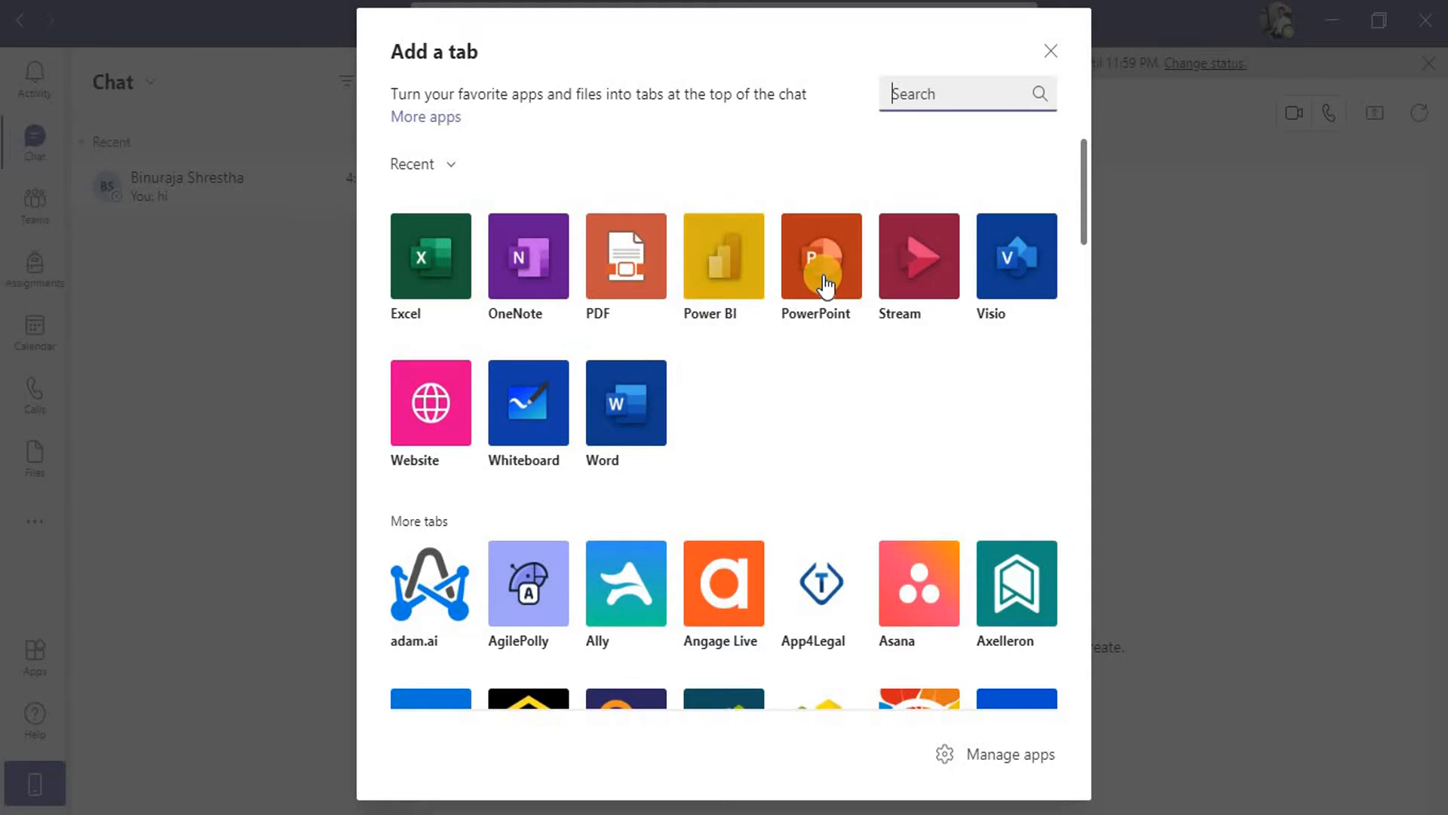
{"action": "scroll", "coordinate": [826, 291], "scroll_direction": "down", "scroll_amount": 7}
{"action": "scroll", "coordinate": [828, 293], "scroll_direction": "up", "scroll_amount": 7}
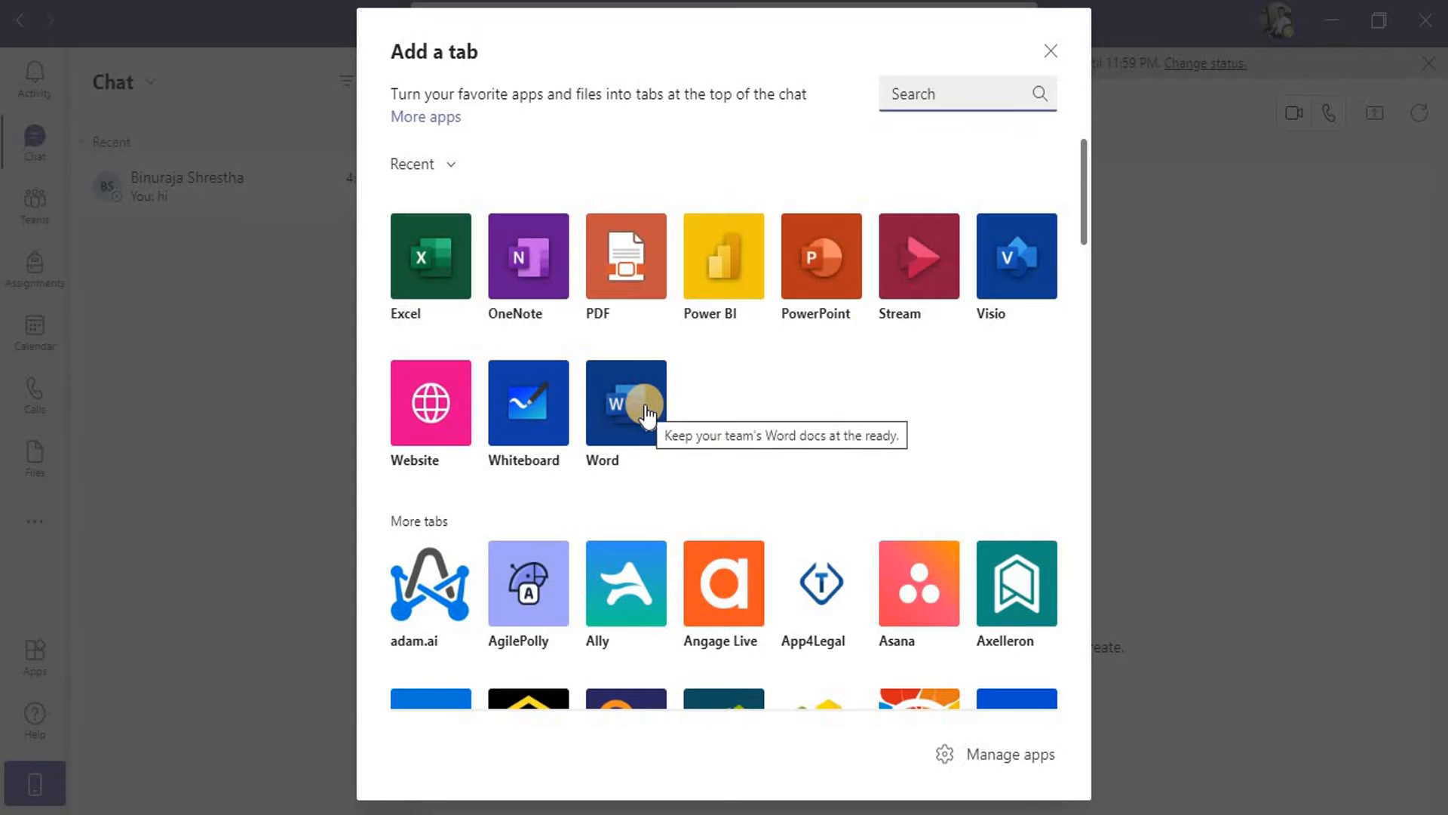
{"action": "left_click", "coordinate": [1050, 51]}
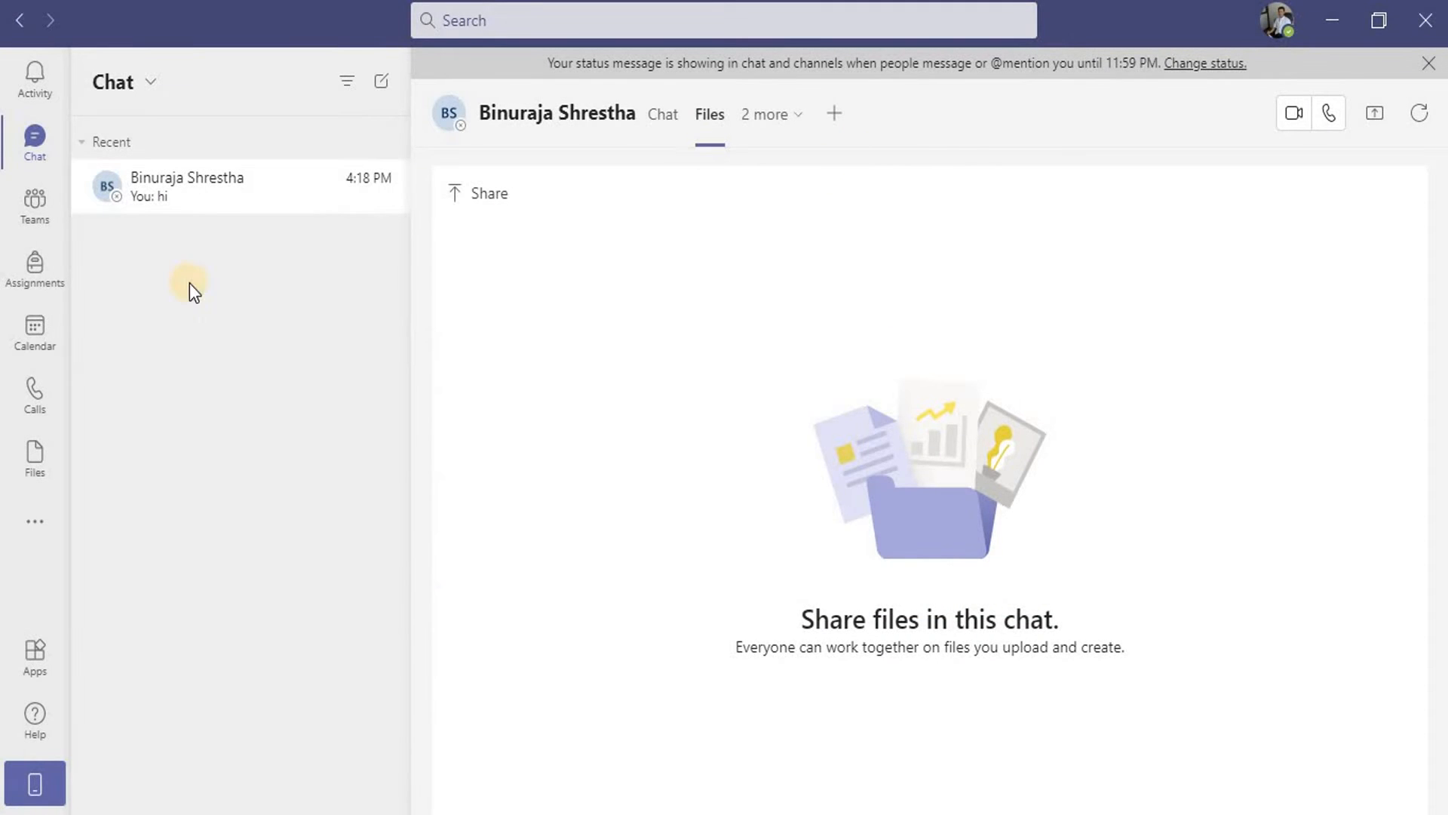
{"action": "left_click", "coordinate": [35, 140]}
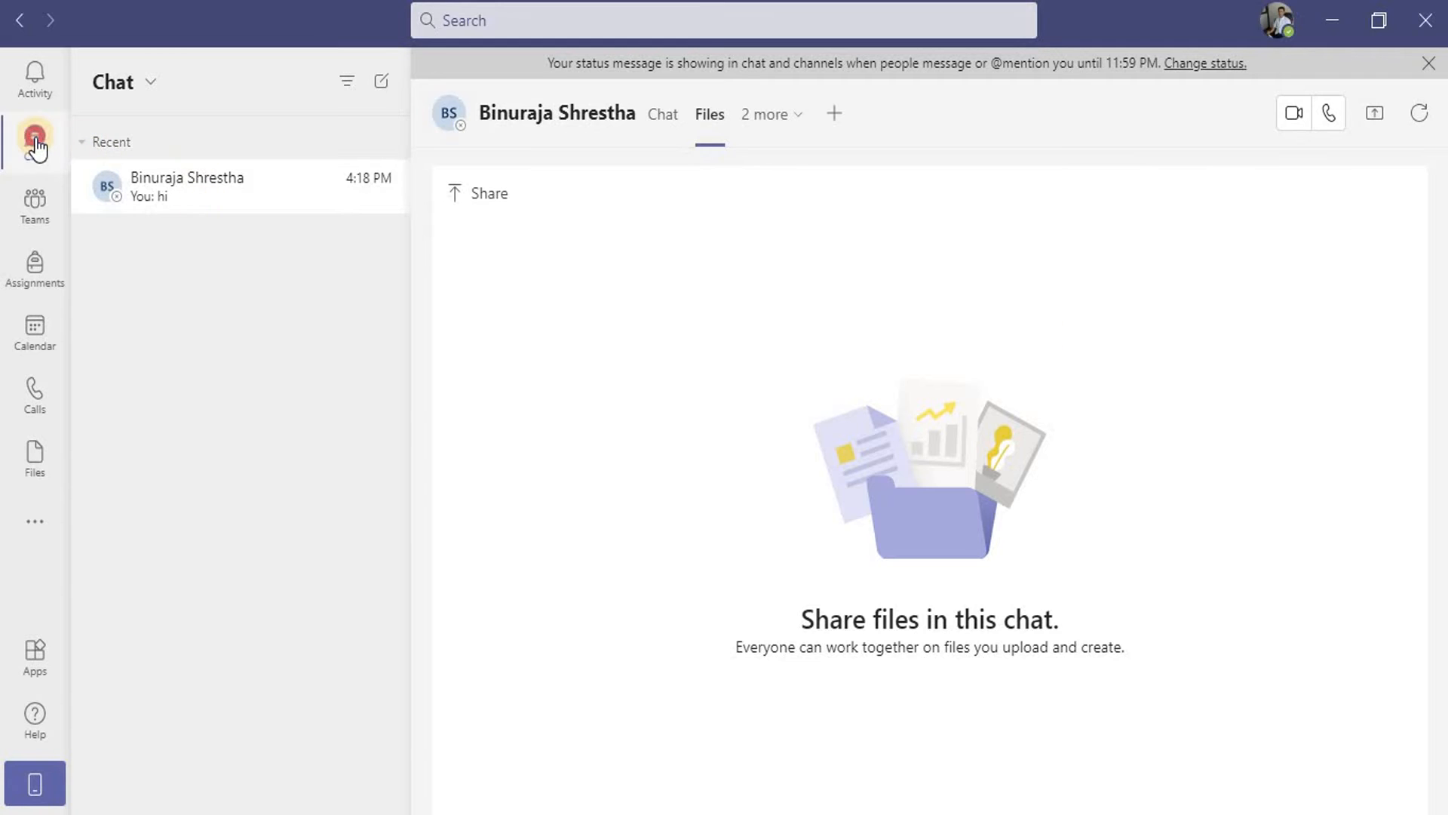
{"action": "left_click", "coordinate": [662, 117]}
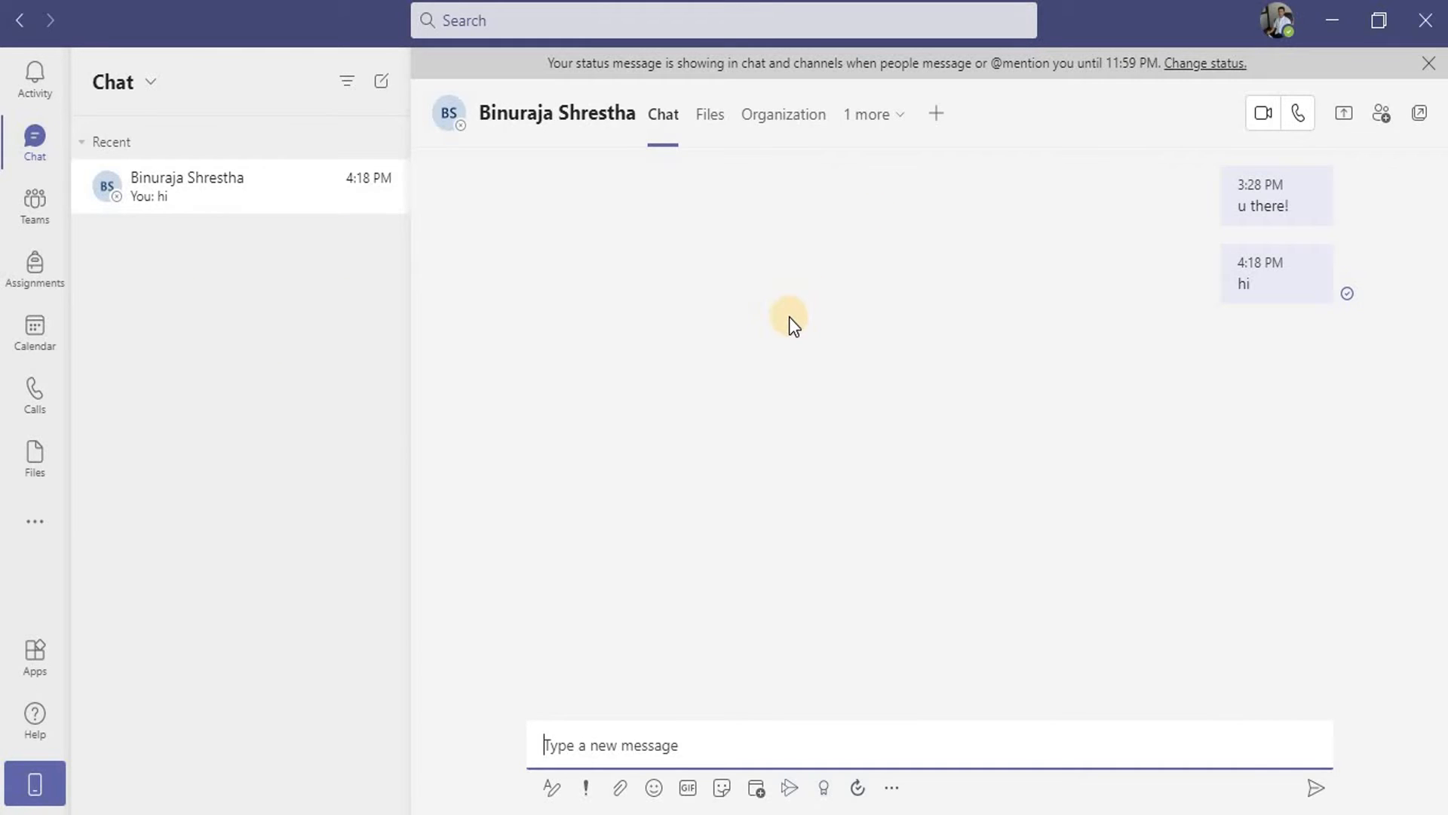
Step: Start creating a new team of the Class type and name it "Grade 11"
{"action": "left_click", "coordinate": [36, 212]}
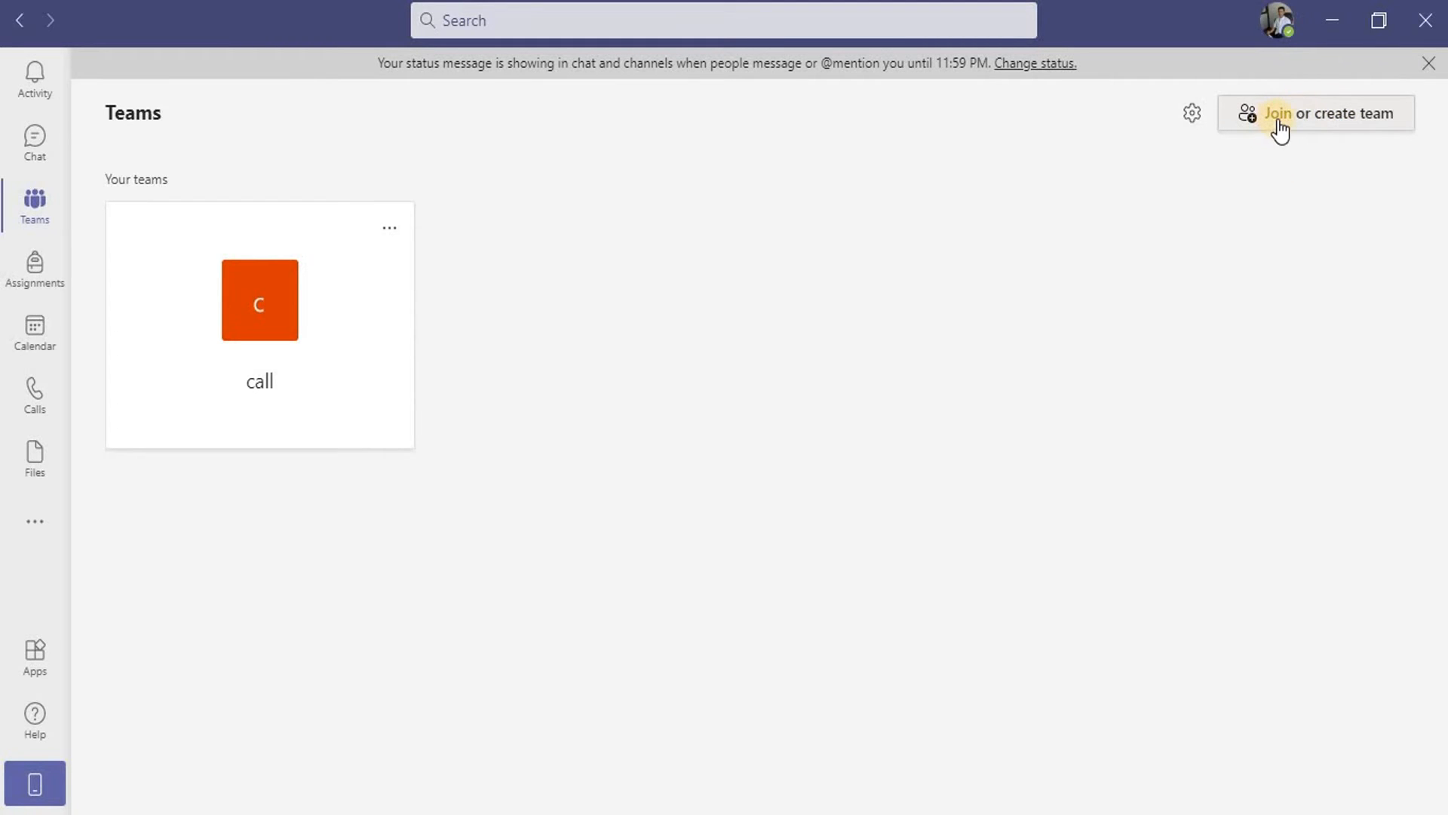
{"action": "left_click", "coordinate": [1327, 121]}
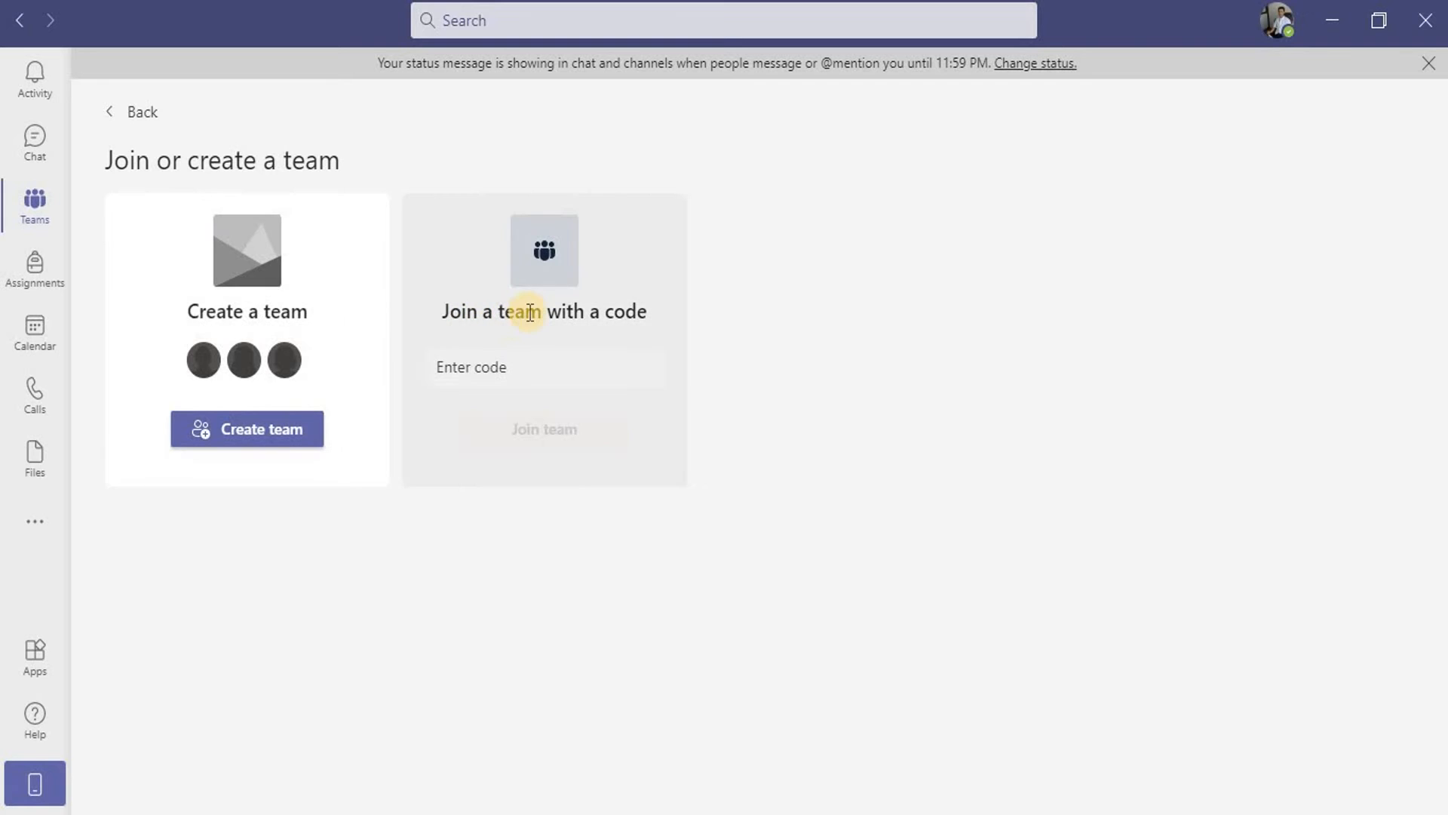
{"action": "left_click", "coordinate": [507, 367]}
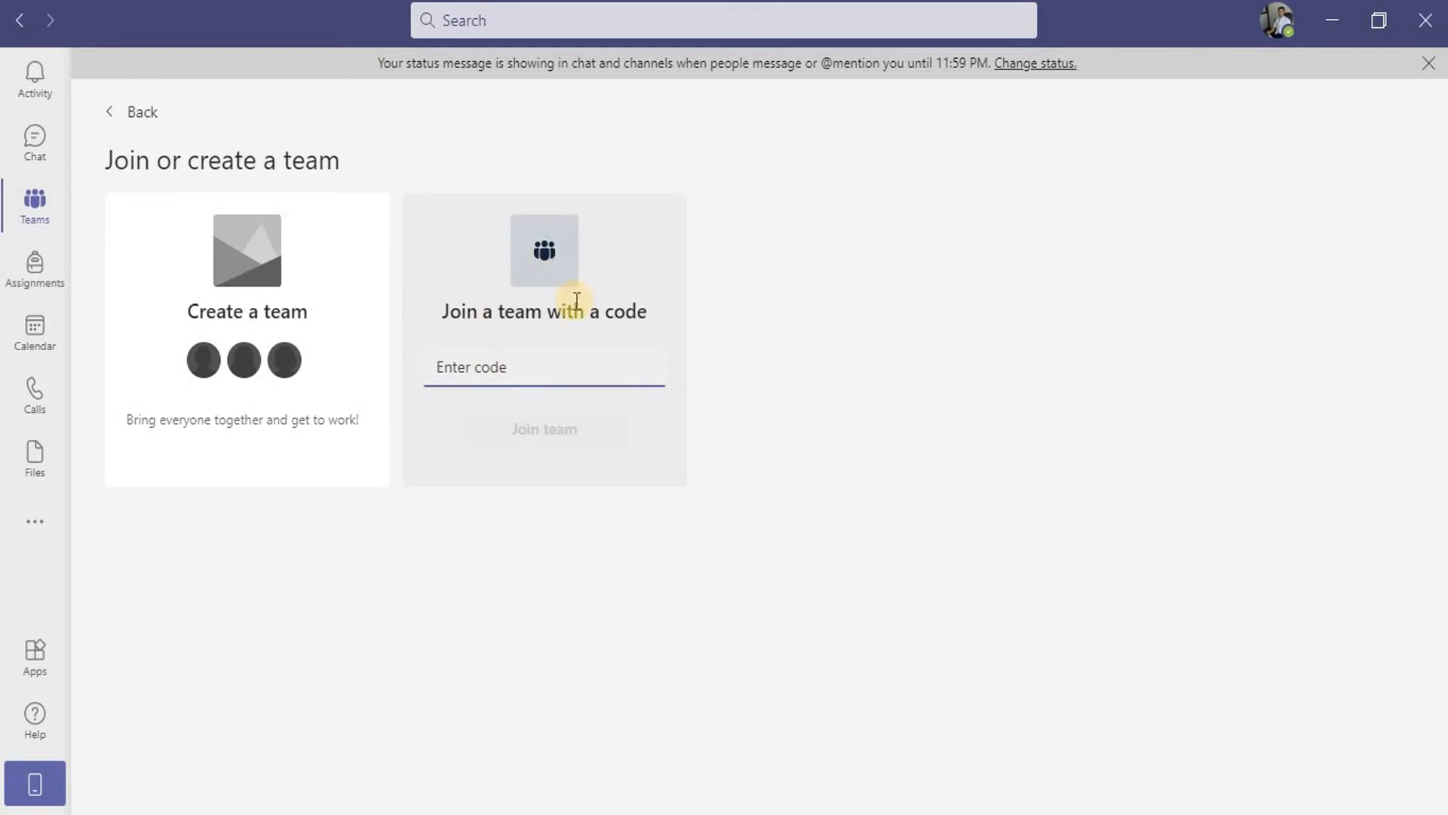
{"action": "mouse_move", "coordinate": [177, 424]}
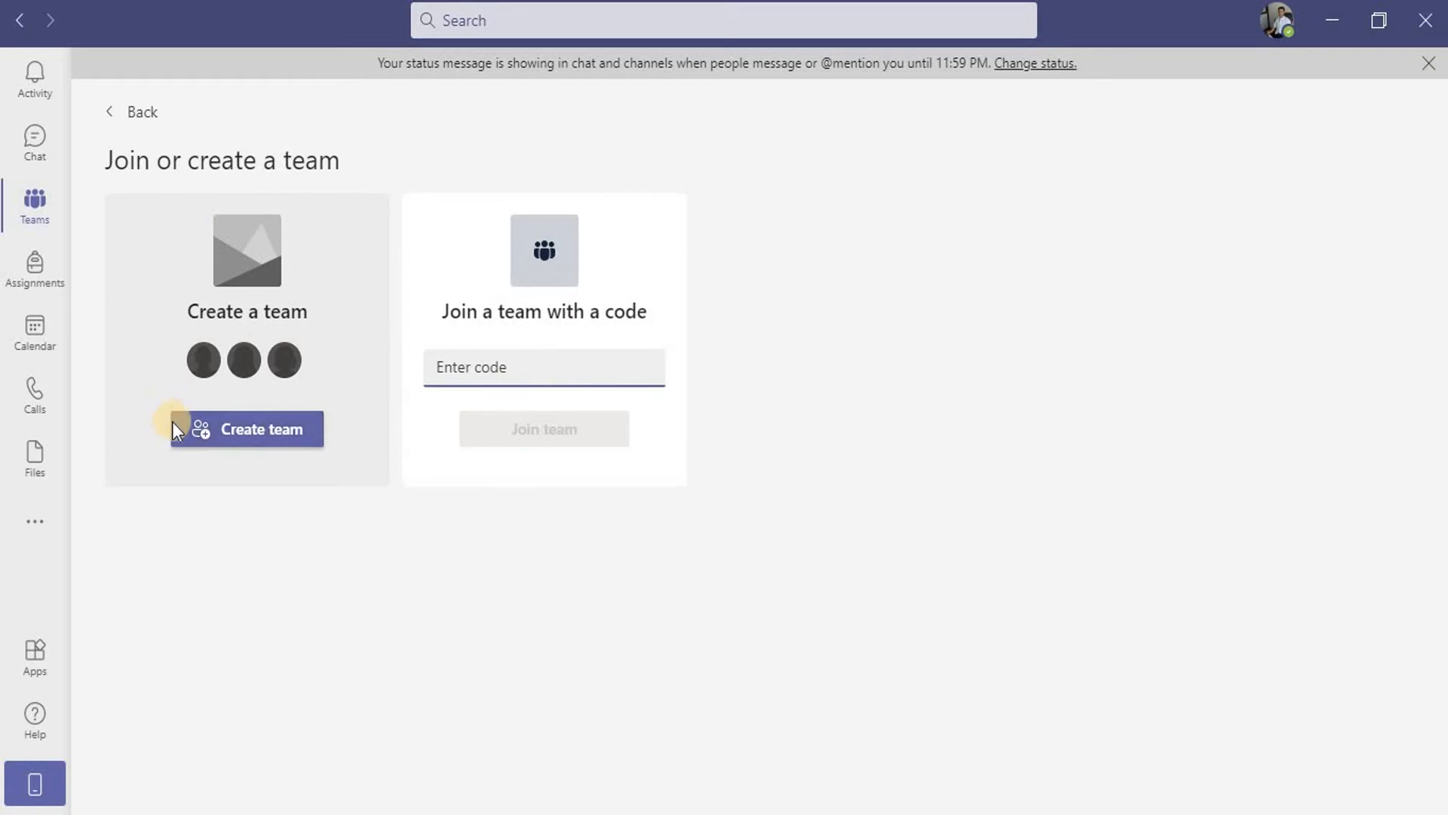
{"action": "left_click", "coordinate": [273, 434]}
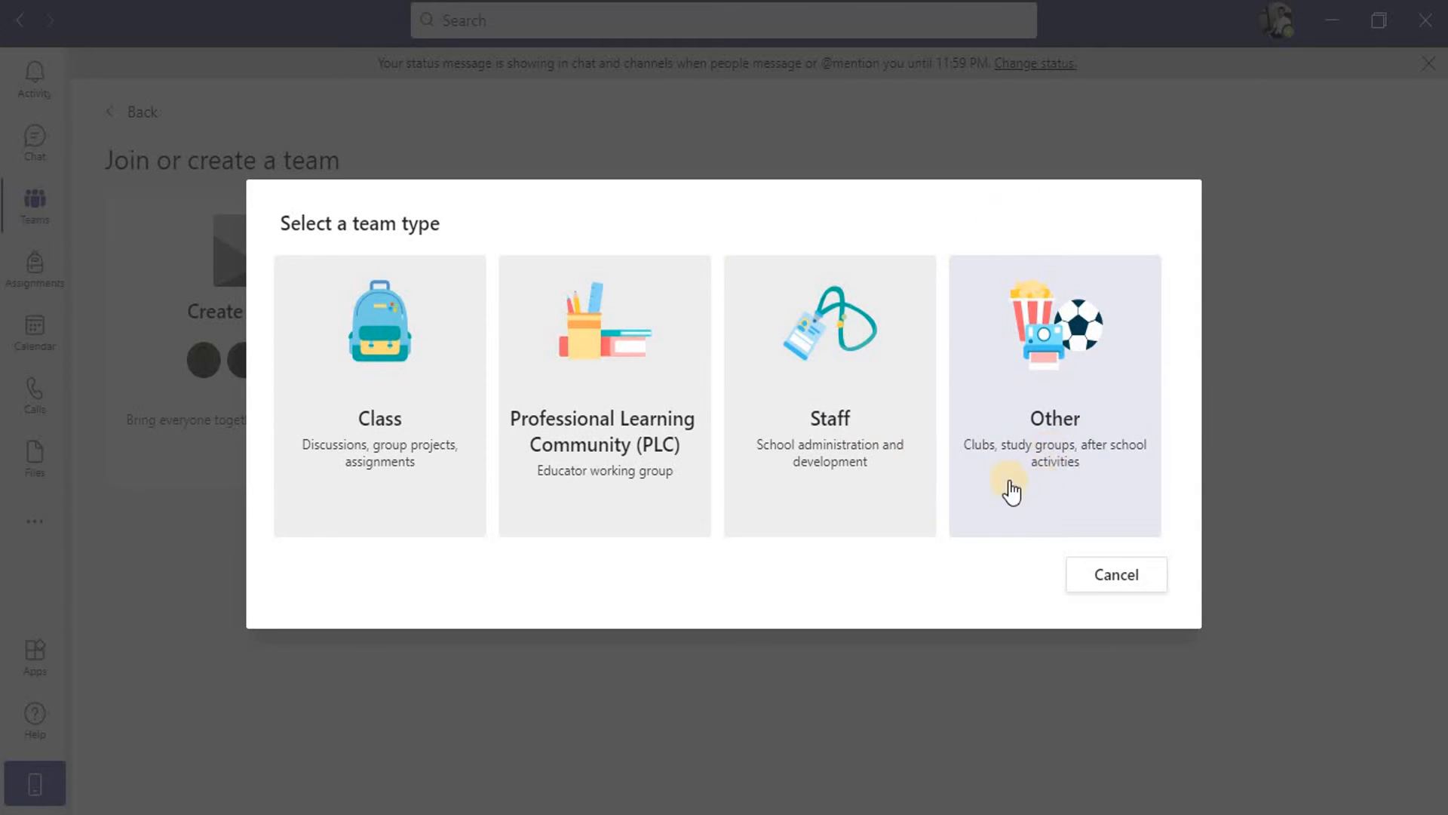
{"action": "left_click", "coordinate": [385, 386]}
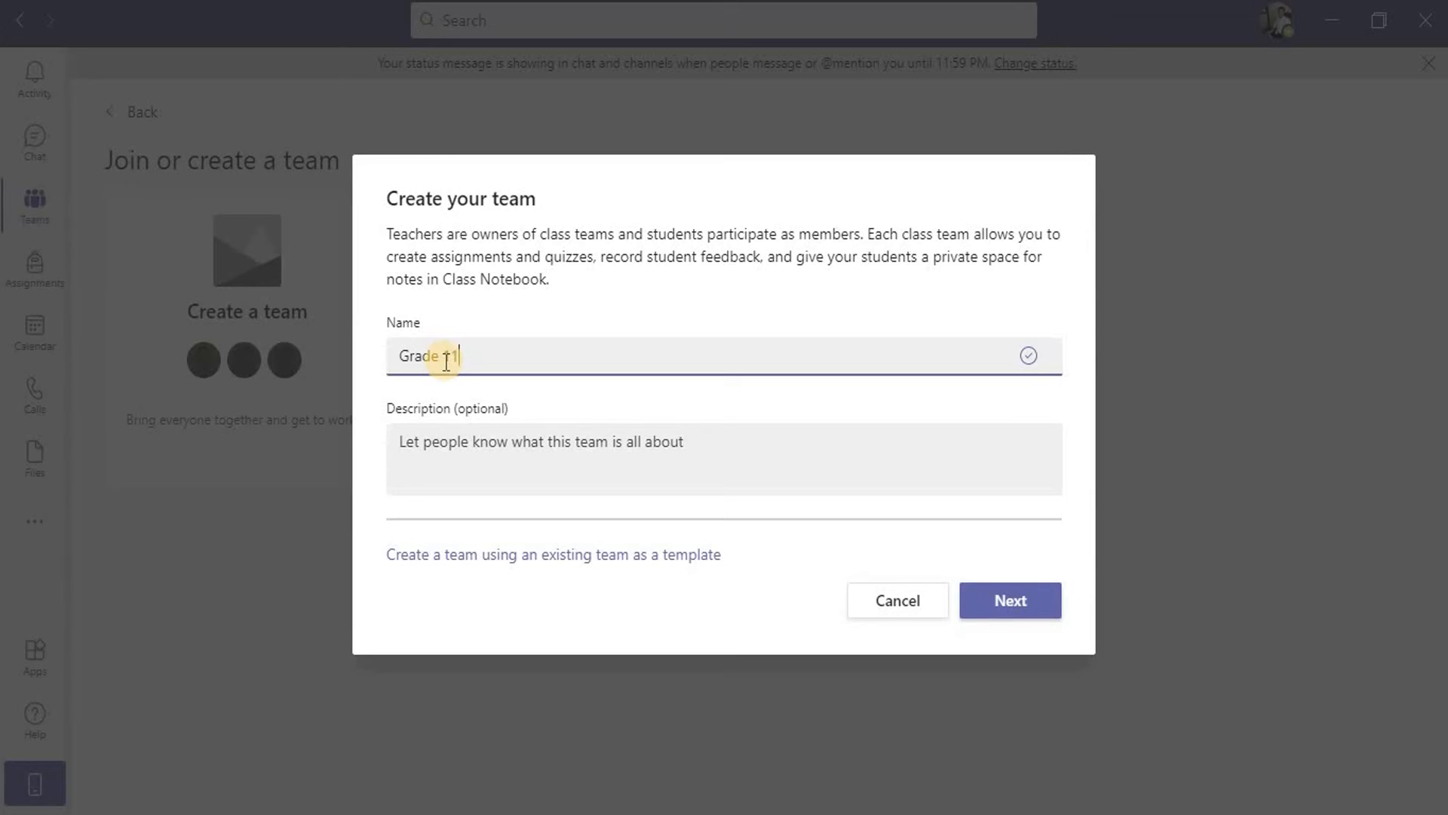
Step: Describe the team as "TCP/IP class" and proceed to adding people
{"action": "left_click", "coordinate": [510, 433]}
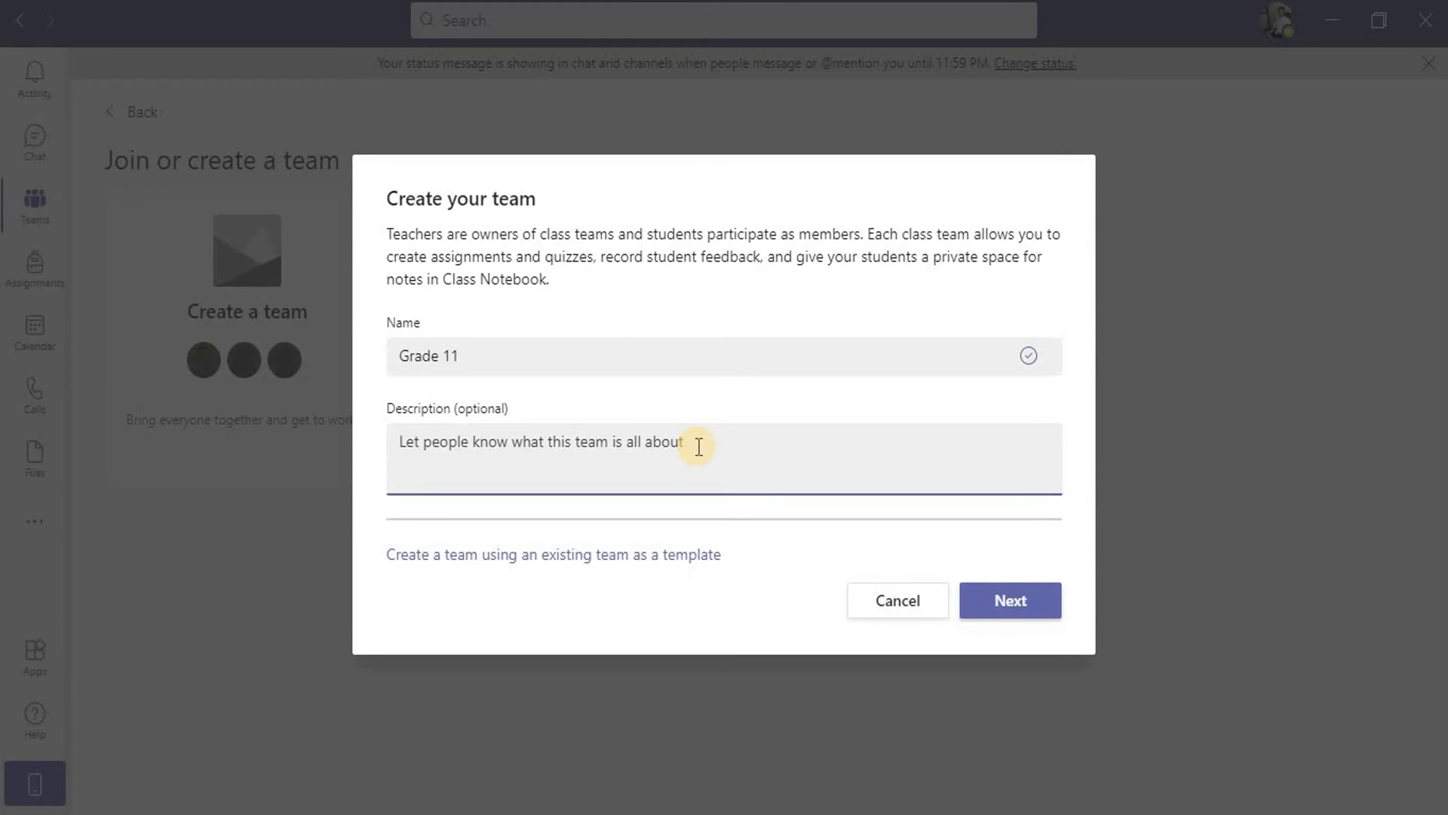
{"action": "type", "text": "Wel"}
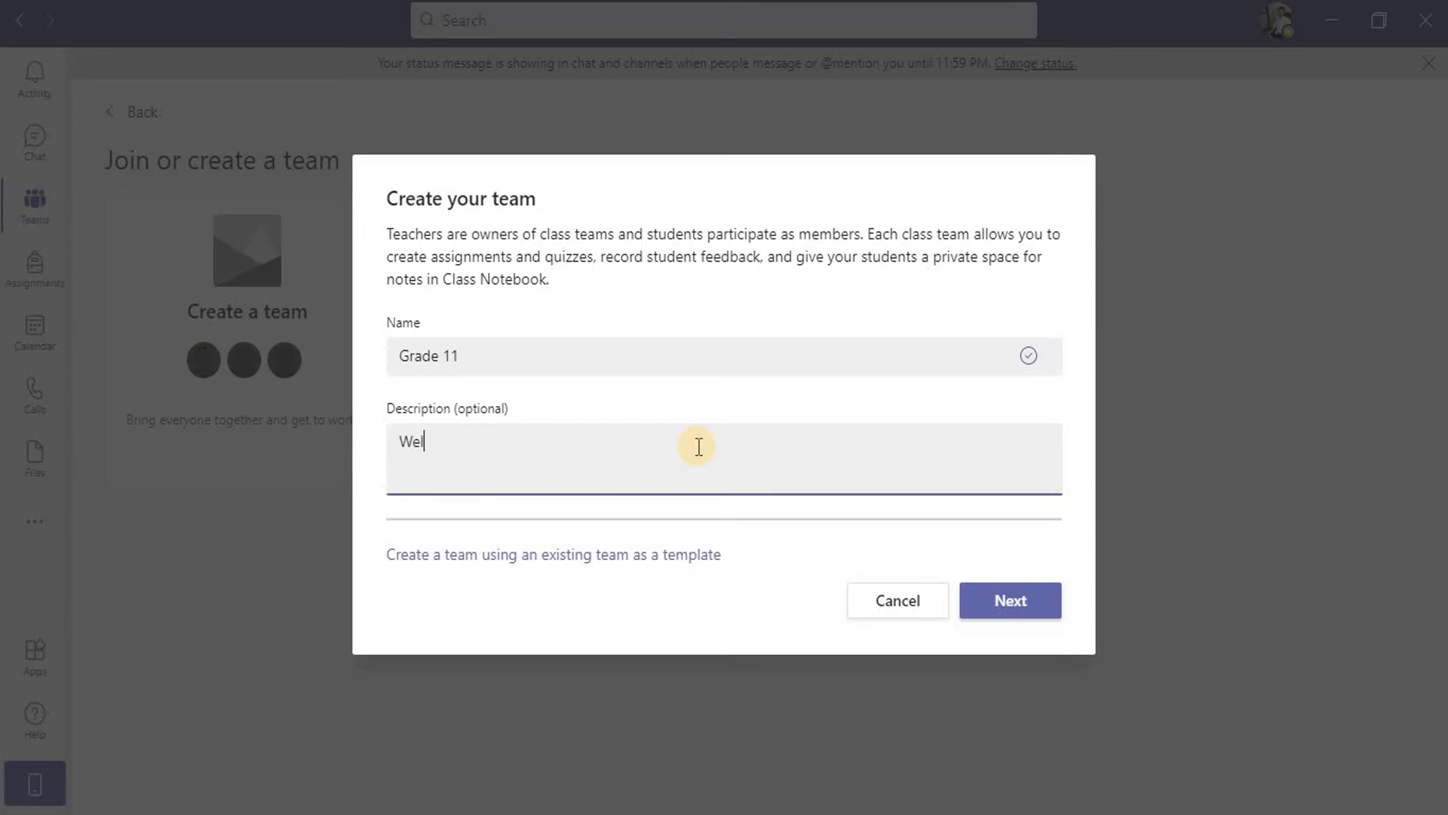
{"action": "key", "text": "BackSpace"}
{"action": "key", "text": "BackSpace"}
{"action": "key", "text": "BackSpace"}
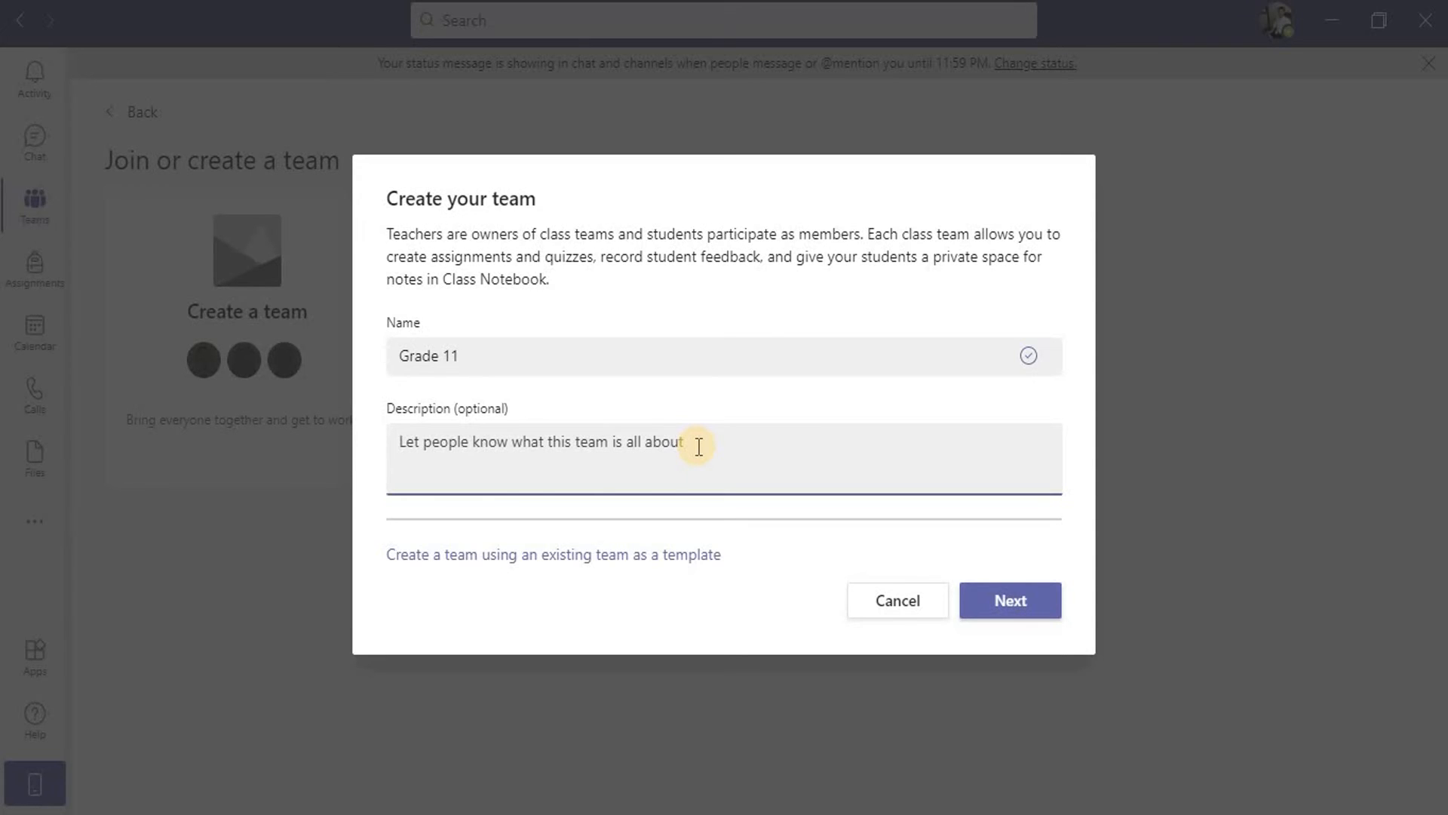
{"action": "type", "text": "TCP/IP class"}
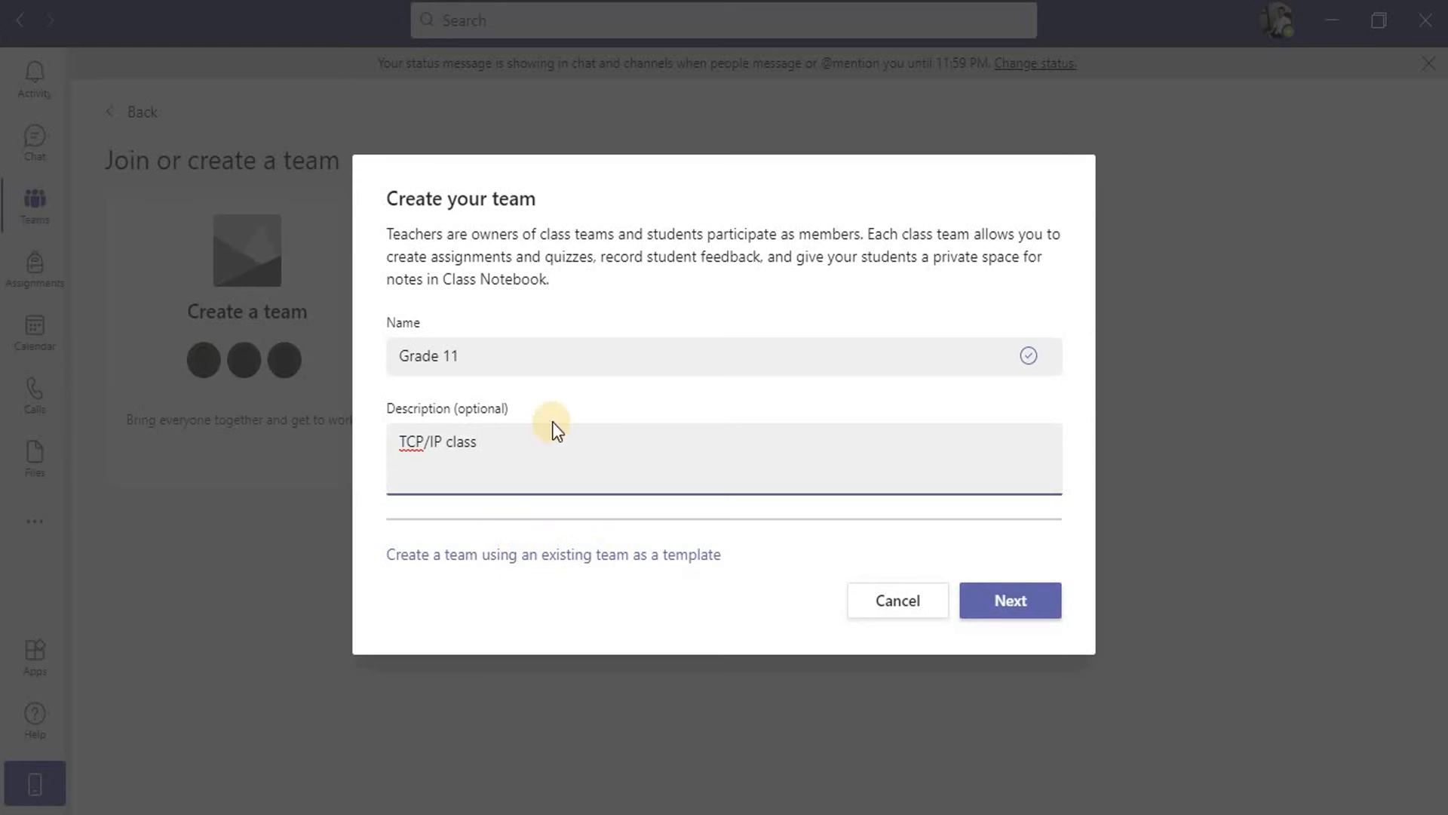
{"action": "left_click", "coordinate": [1016, 601]}
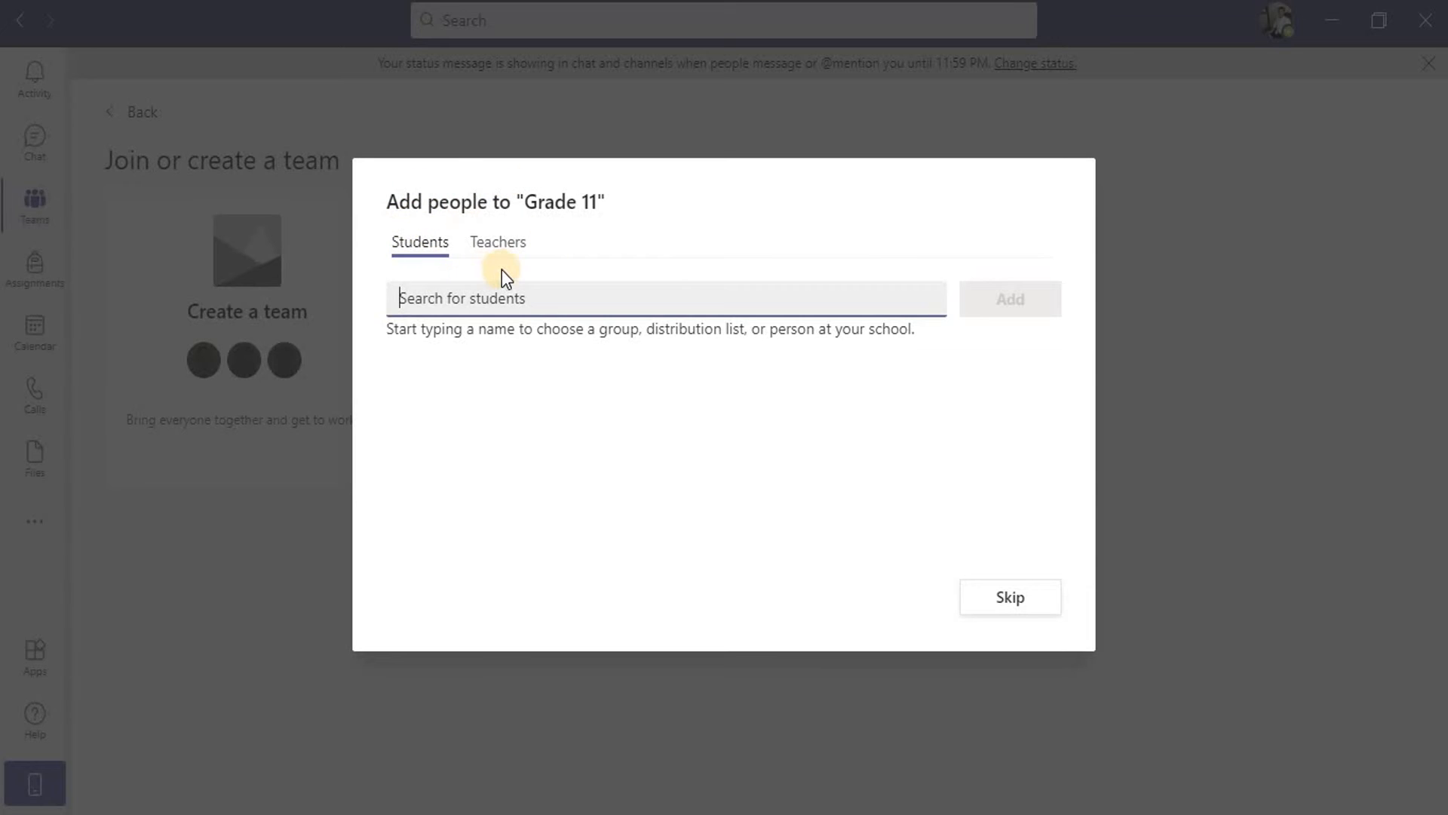
Step: Compare adding students with adding teachers, search the students by first name, and clear the search
{"action": "left_click", "coordinate": [497, 239]}
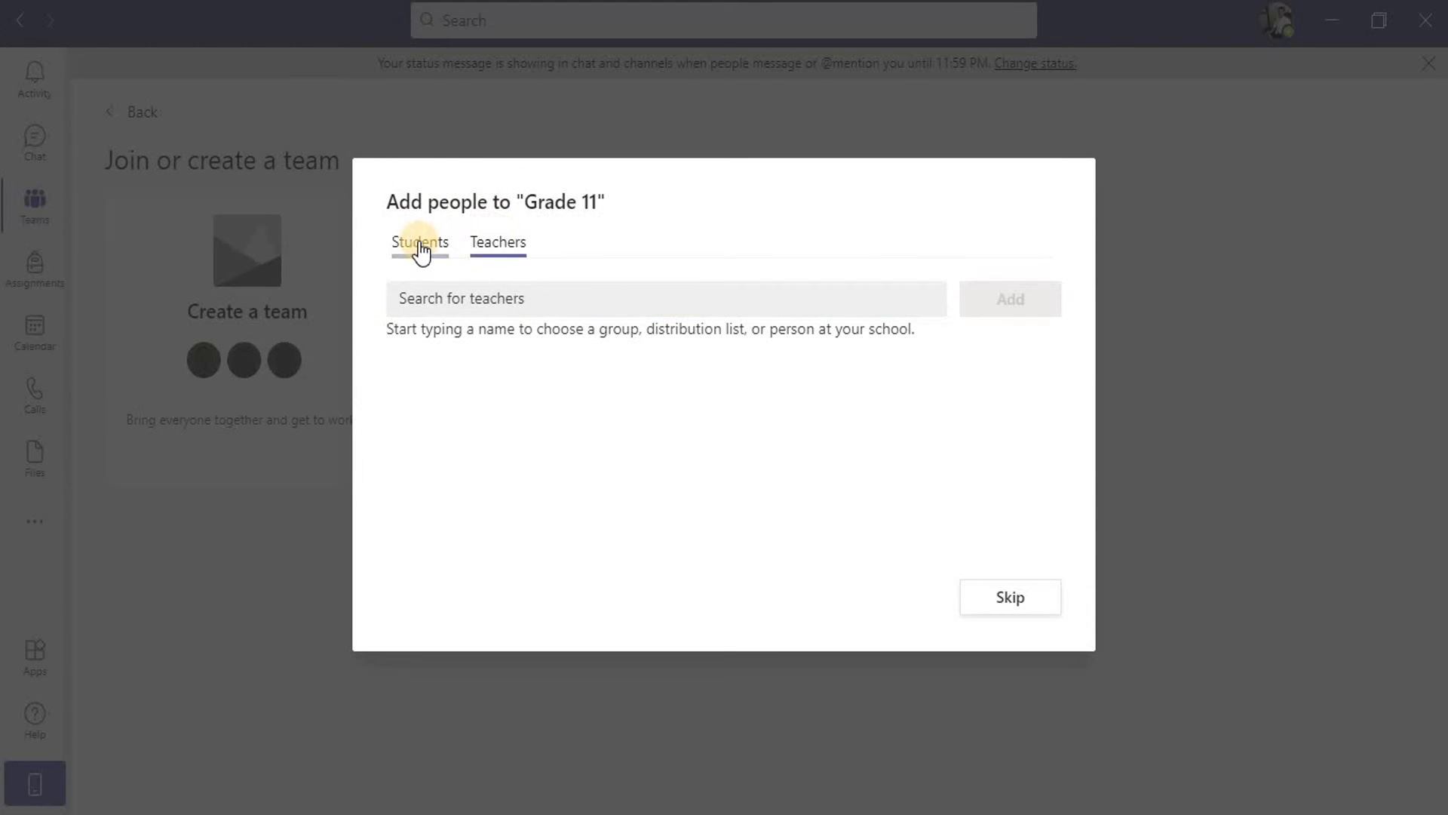
{"action": "left_click", "coordinate": [419, 242]}
{"action": "left_click", "coordinate": [499, 245]}
{"action": "left_click", "coordinate": [422, 246]}
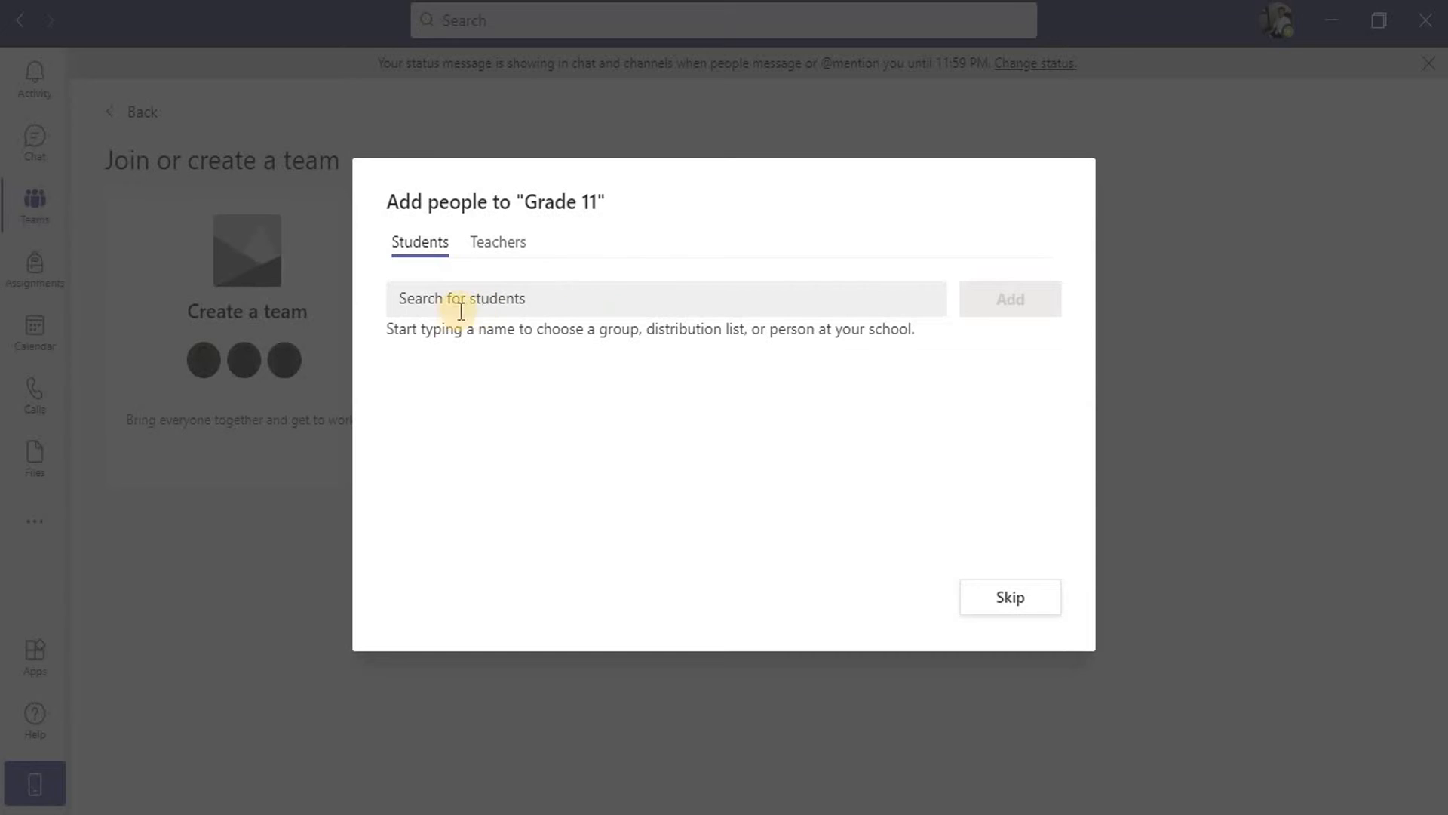
{"action": "left_click", "coordinate": [580, 299]}
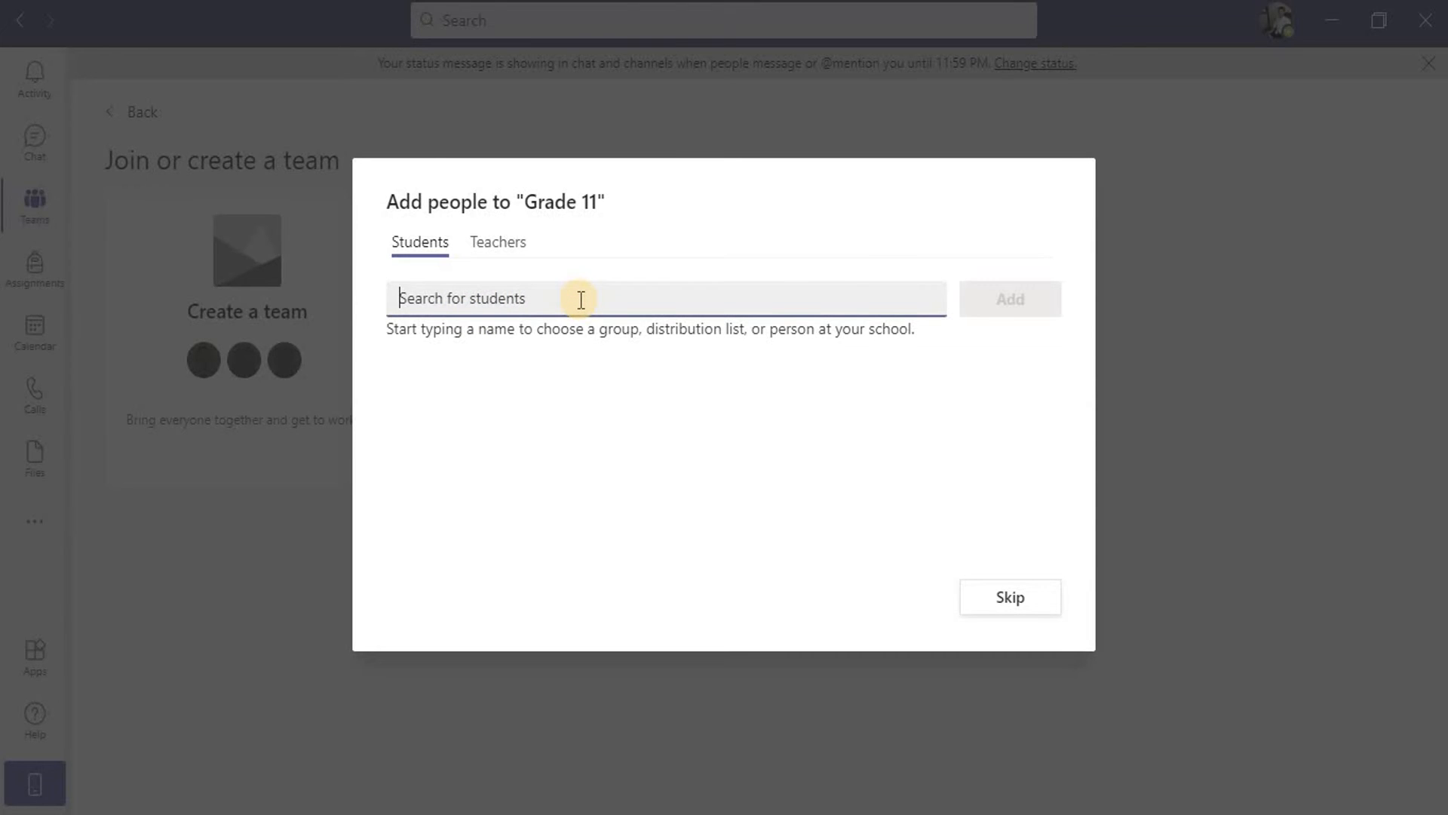
{"action": "type", "text": "ram"}
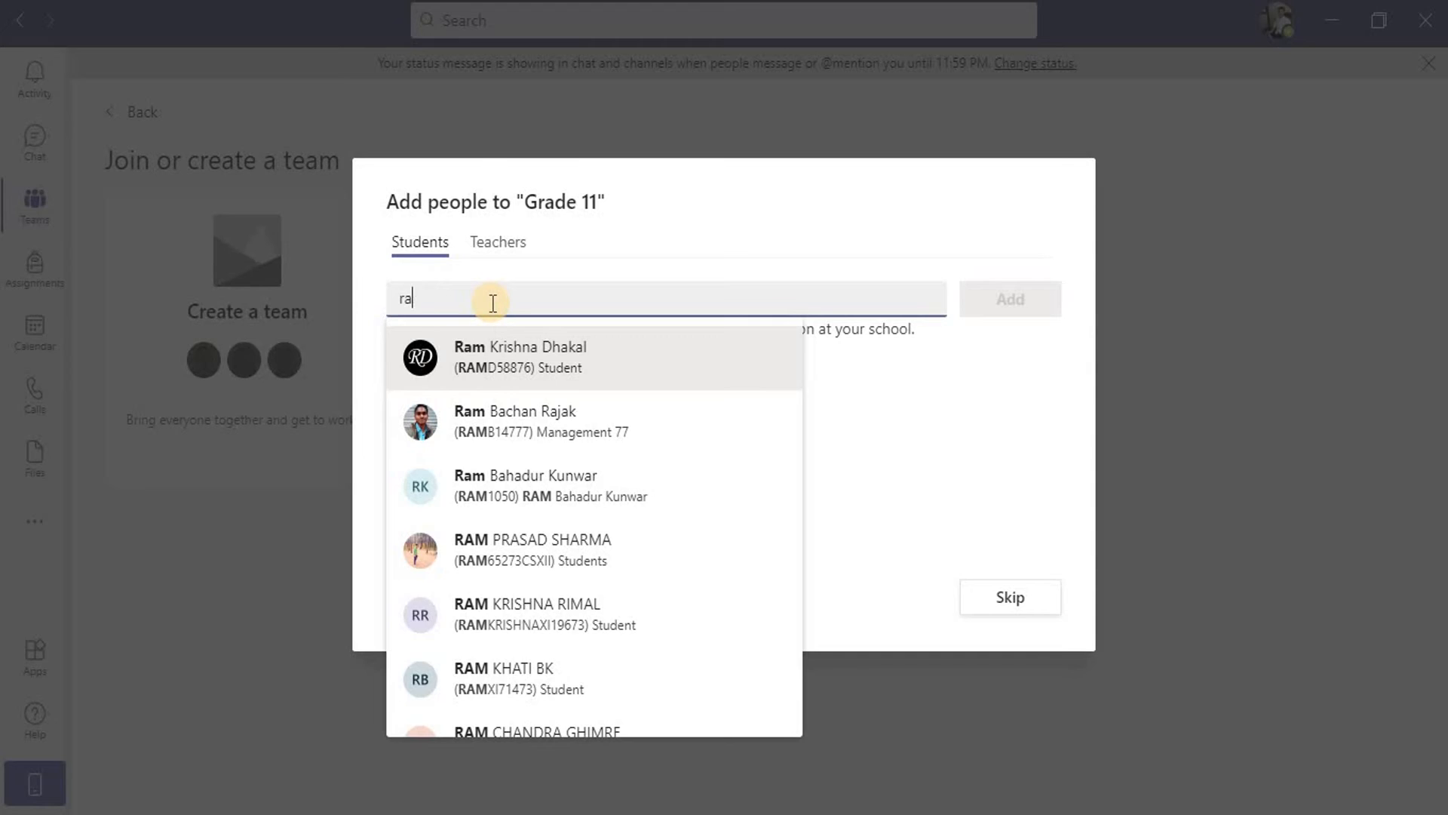
{"action": "key", "text": "BackSpace"}
{"action": "key", "text": "BackSpace"}
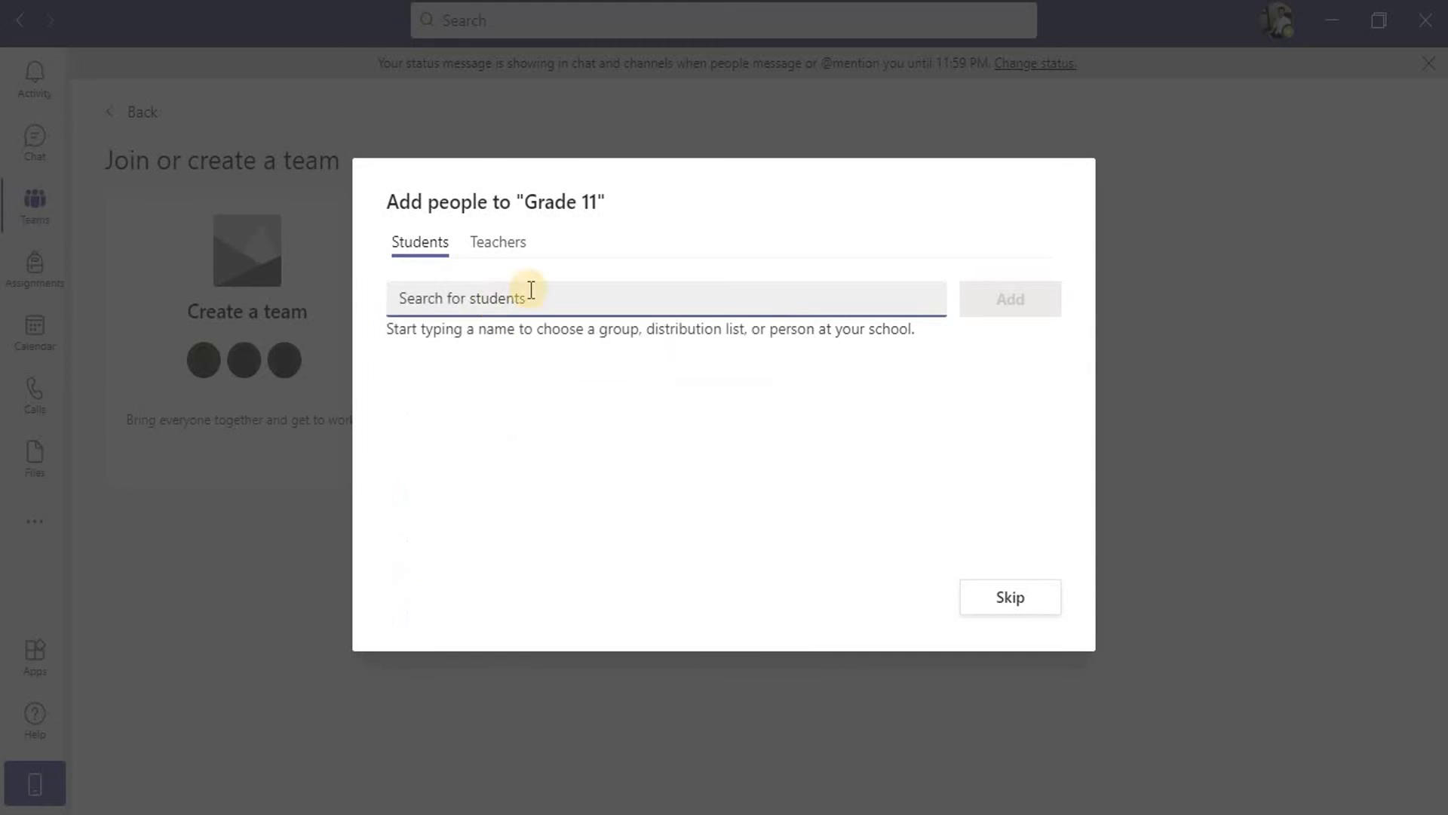
Step: Search for a teacher by name and select the match, remove the selection without adding it, and return to the student search
{"action": "left_click", "coordinate": [487, 248]}
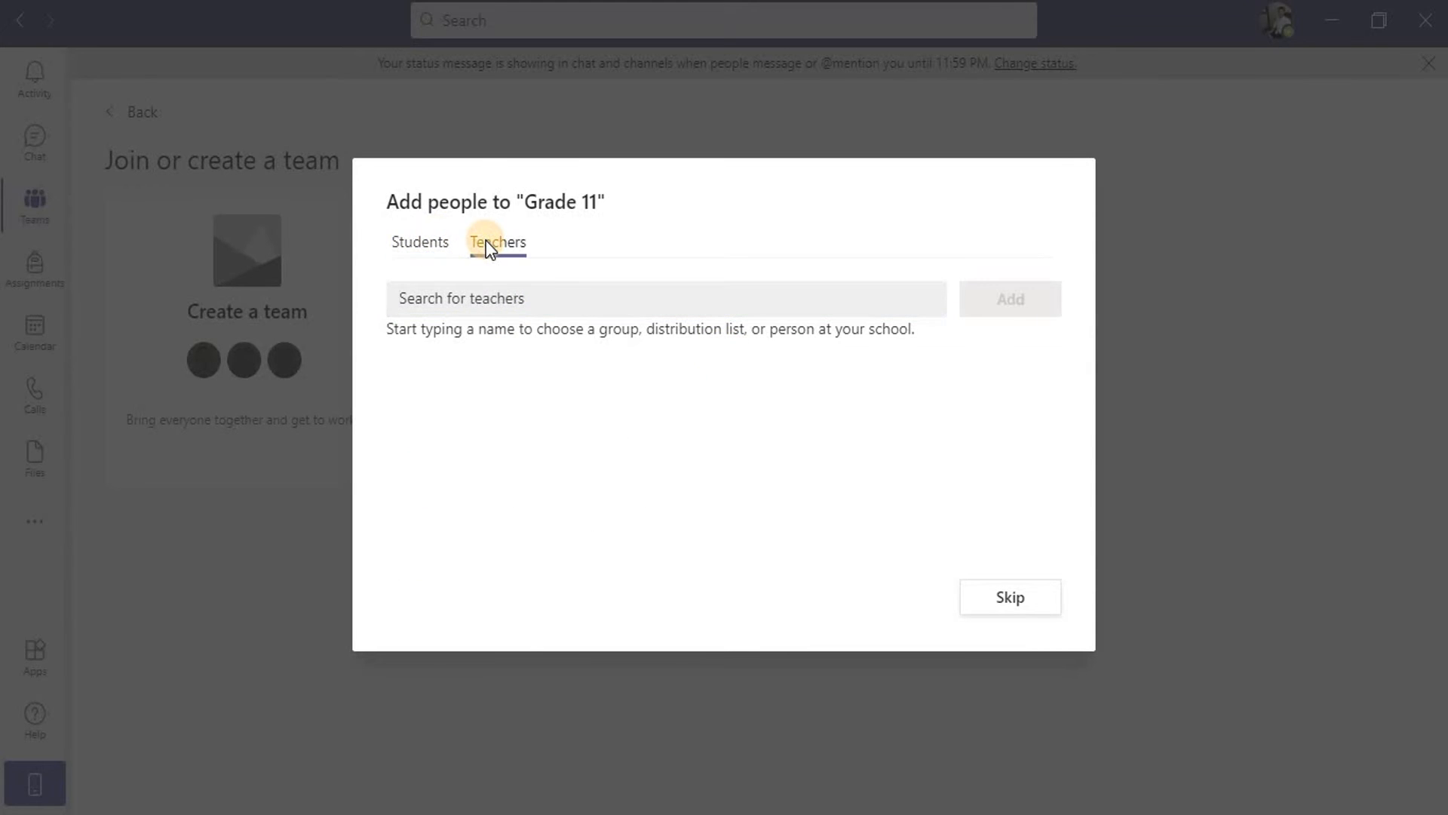
{"action": "left_click", "coordinate": [562, 292]}
{"action": "type", "text": "binr"}
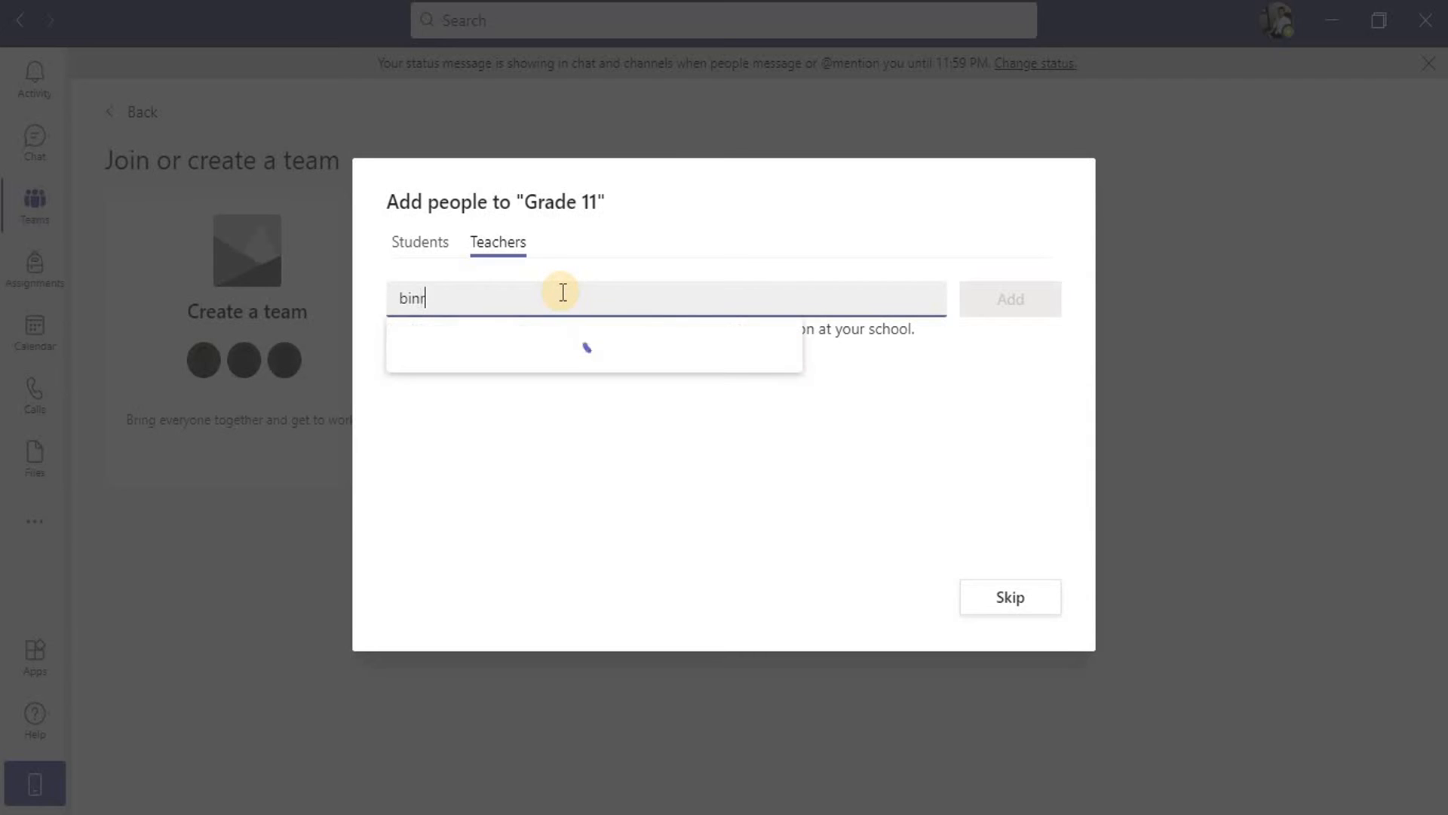
{"action": "type", "text": "u"}
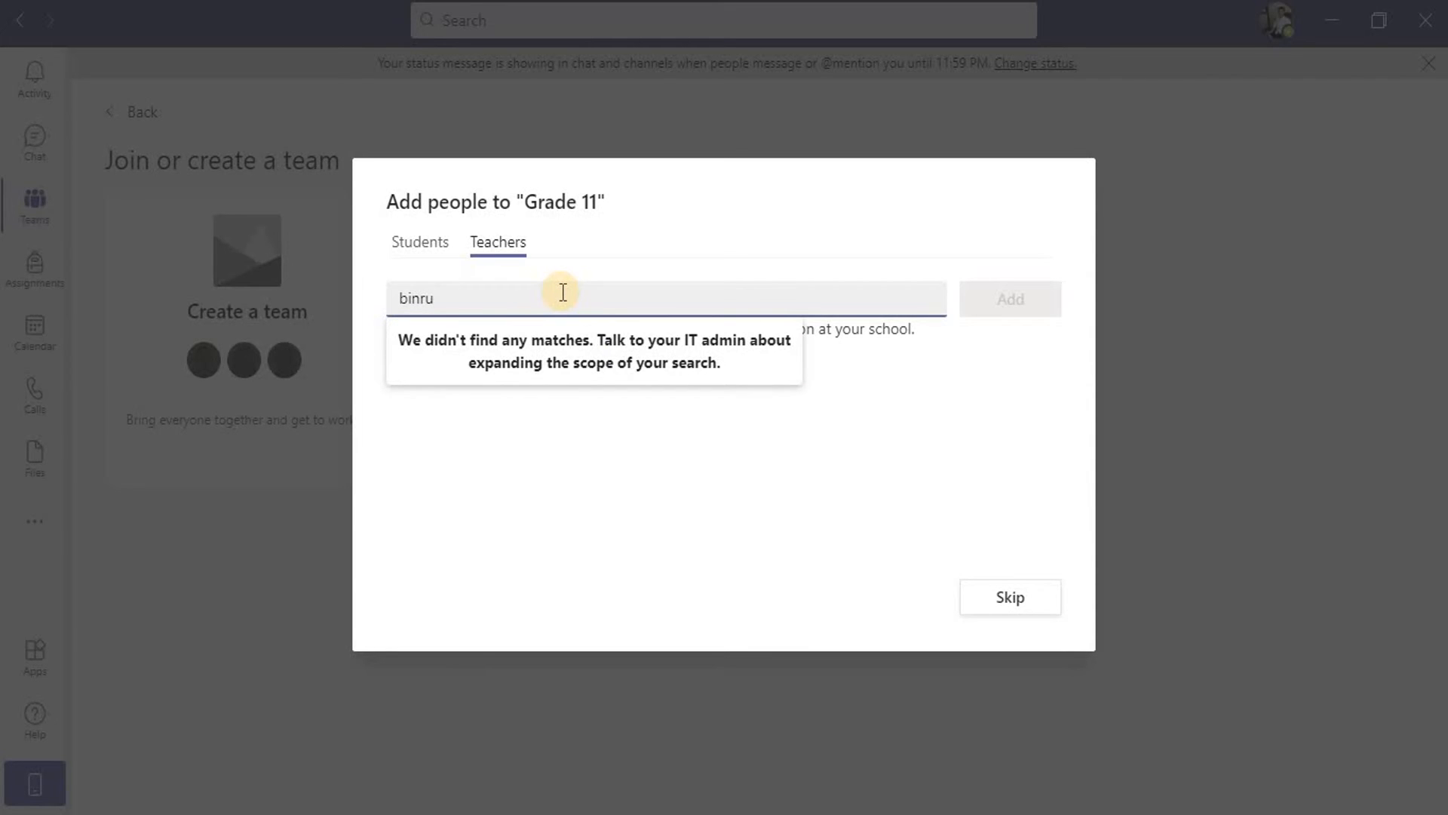
{"action": "key", "text": "BackSpace"}
{"action": "key", "text": "BackSpace"}
{"action": "type", "text": "u"}
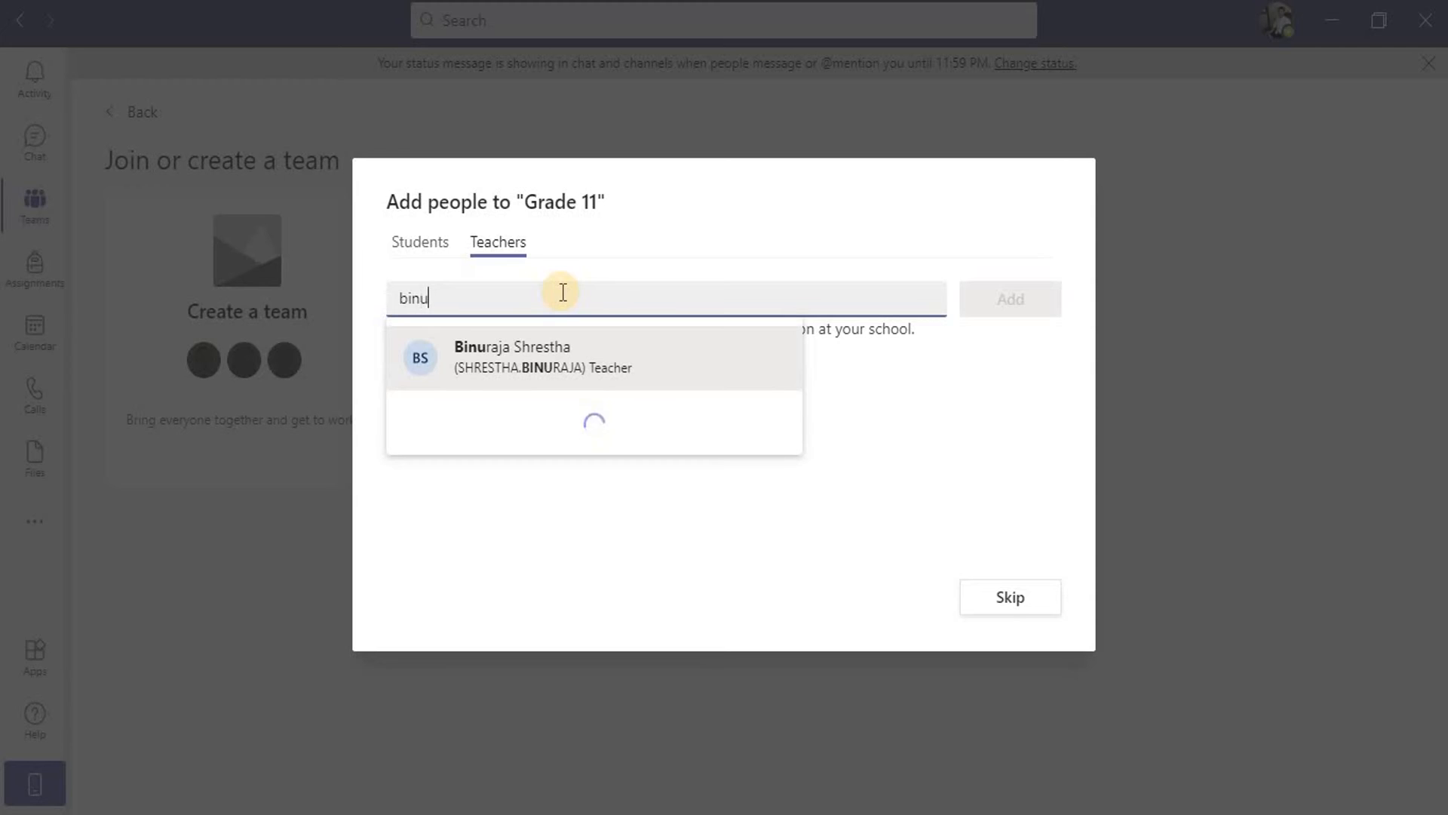
{"action": "left_click", "coordinate": [542, 361]}
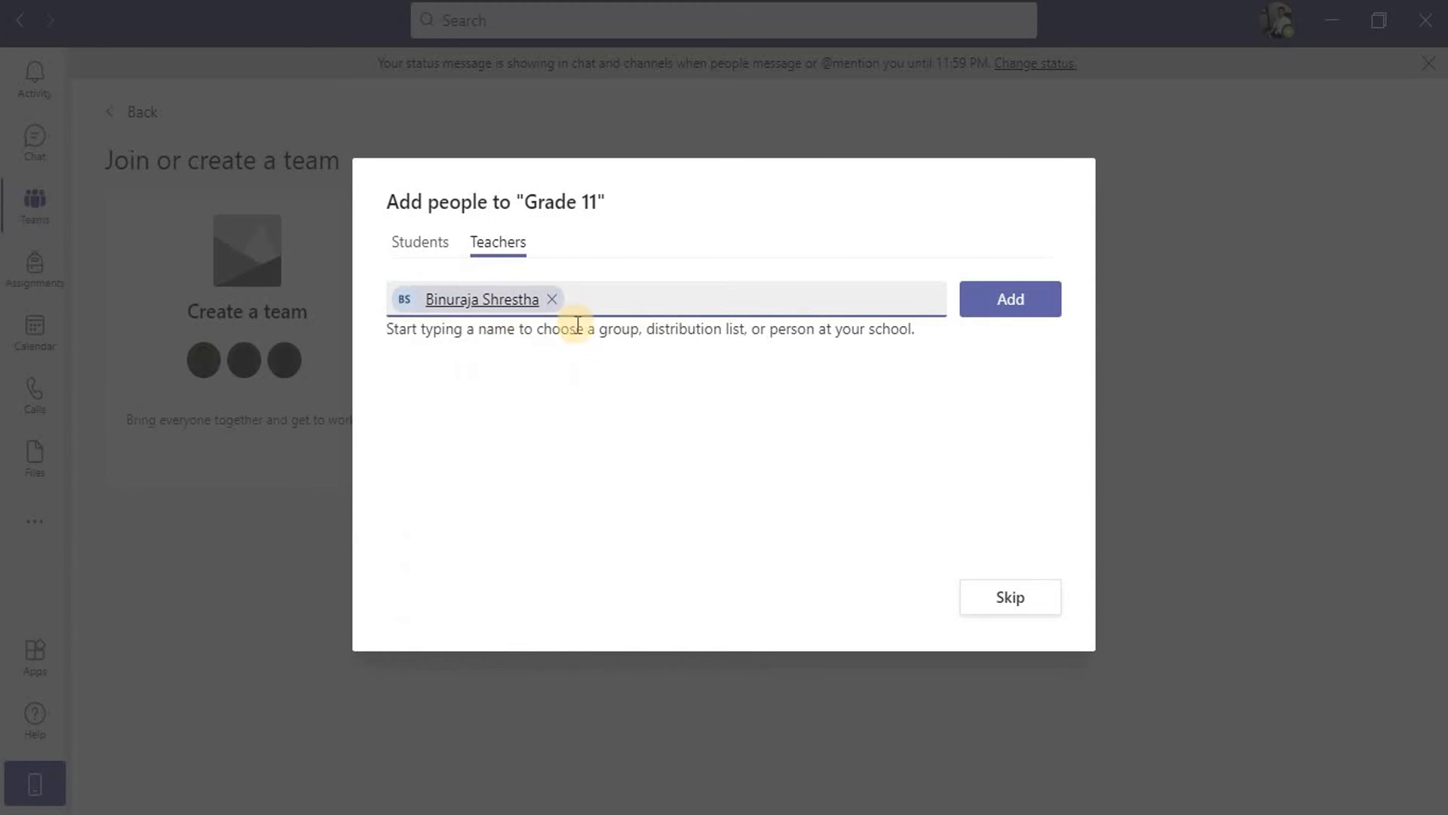
{"action": "left_click", "coordinate": [550, 300]}
{"action": "left_click", "coordinate": [421, 243]}
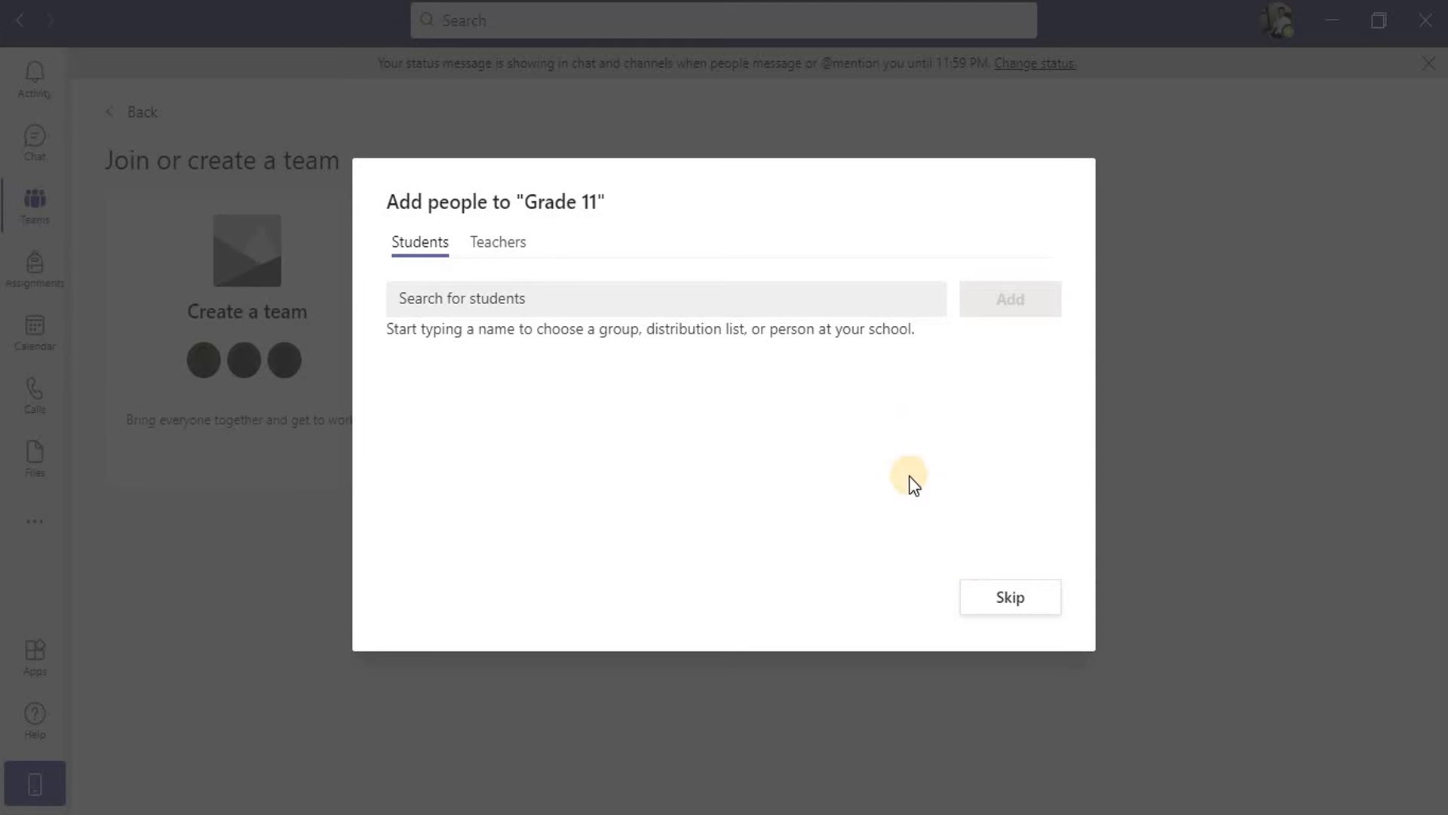
Step: Finish creating the team without adding students, and reopen the Grade 11 team from the teams overview
{"action": "left_click", "coordinate": [553, 295]}
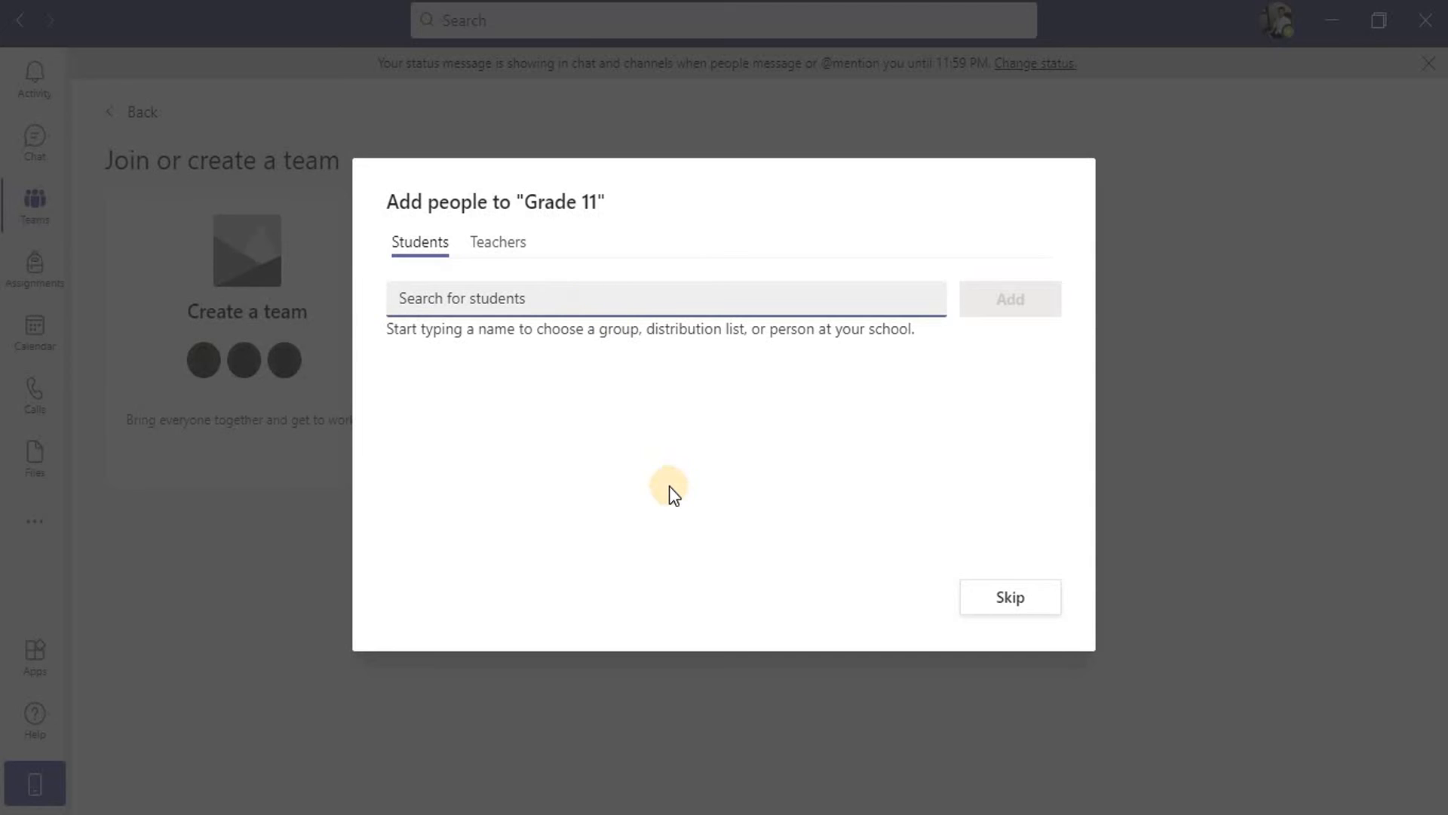
{"action": "left_click", "coordinate": [1010, 608]}
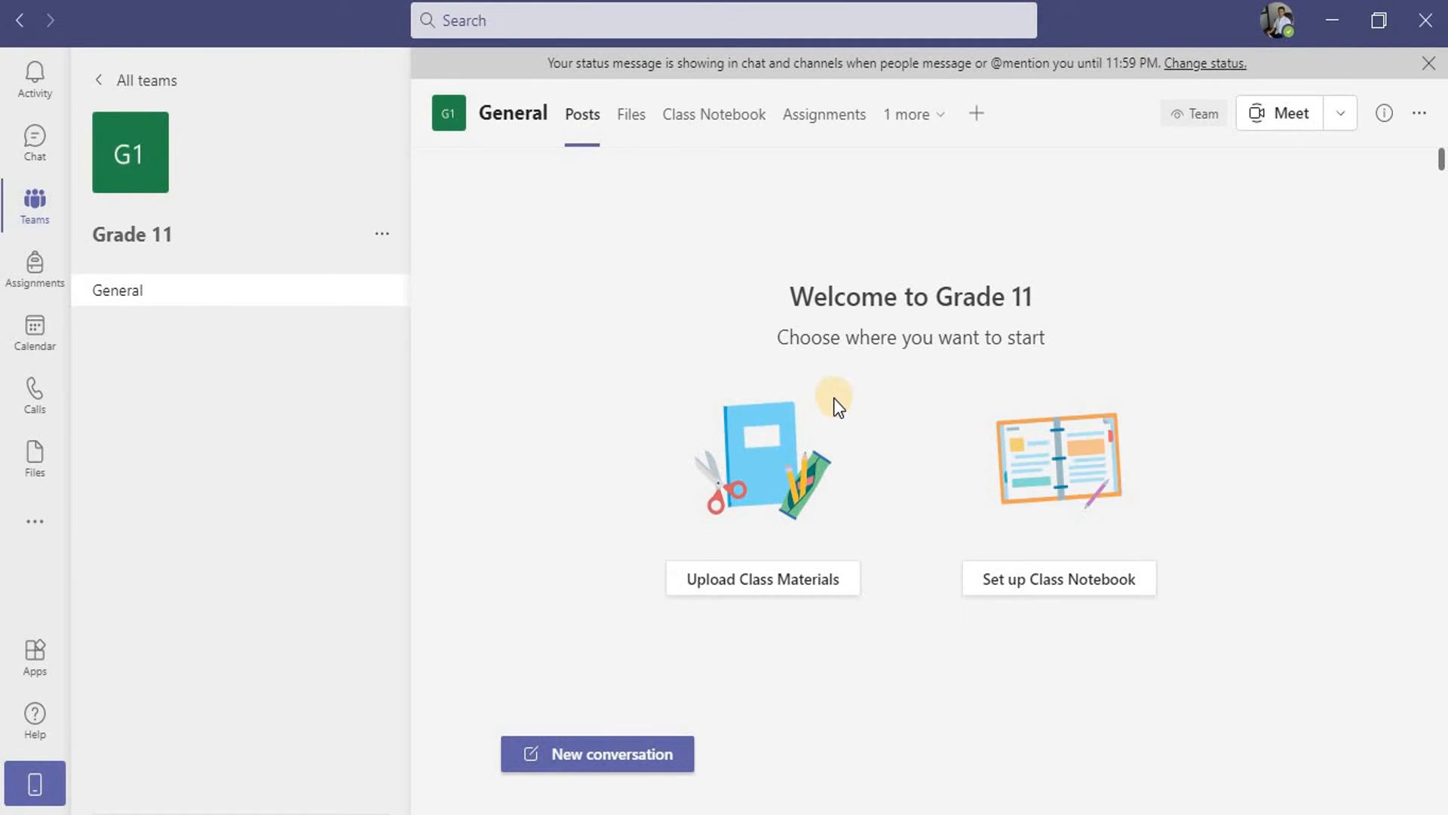
{"action": "left_click", "coordinate": [35, 202]}
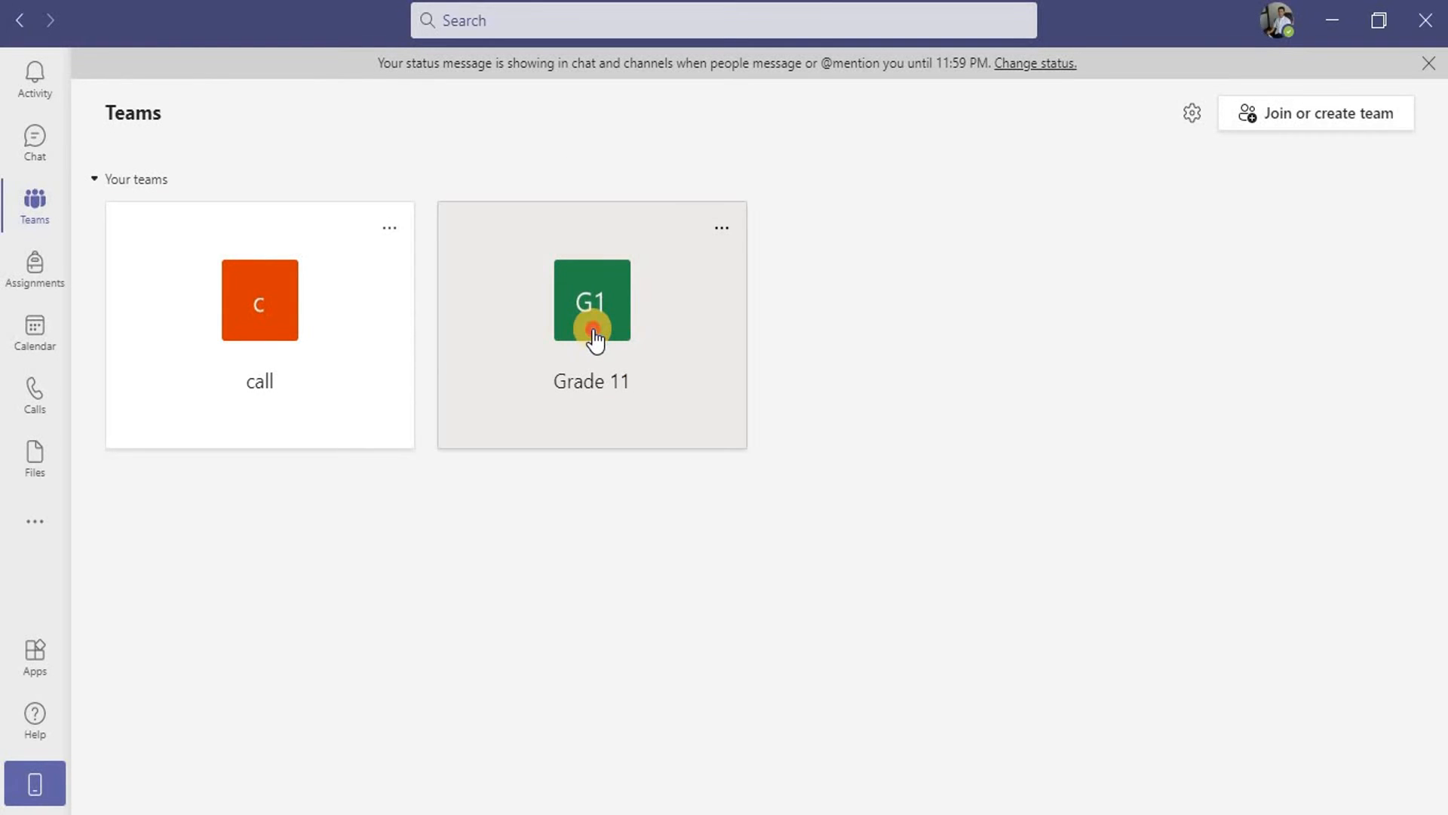
{"action": "left_click", "coordinate": [593, 331]}
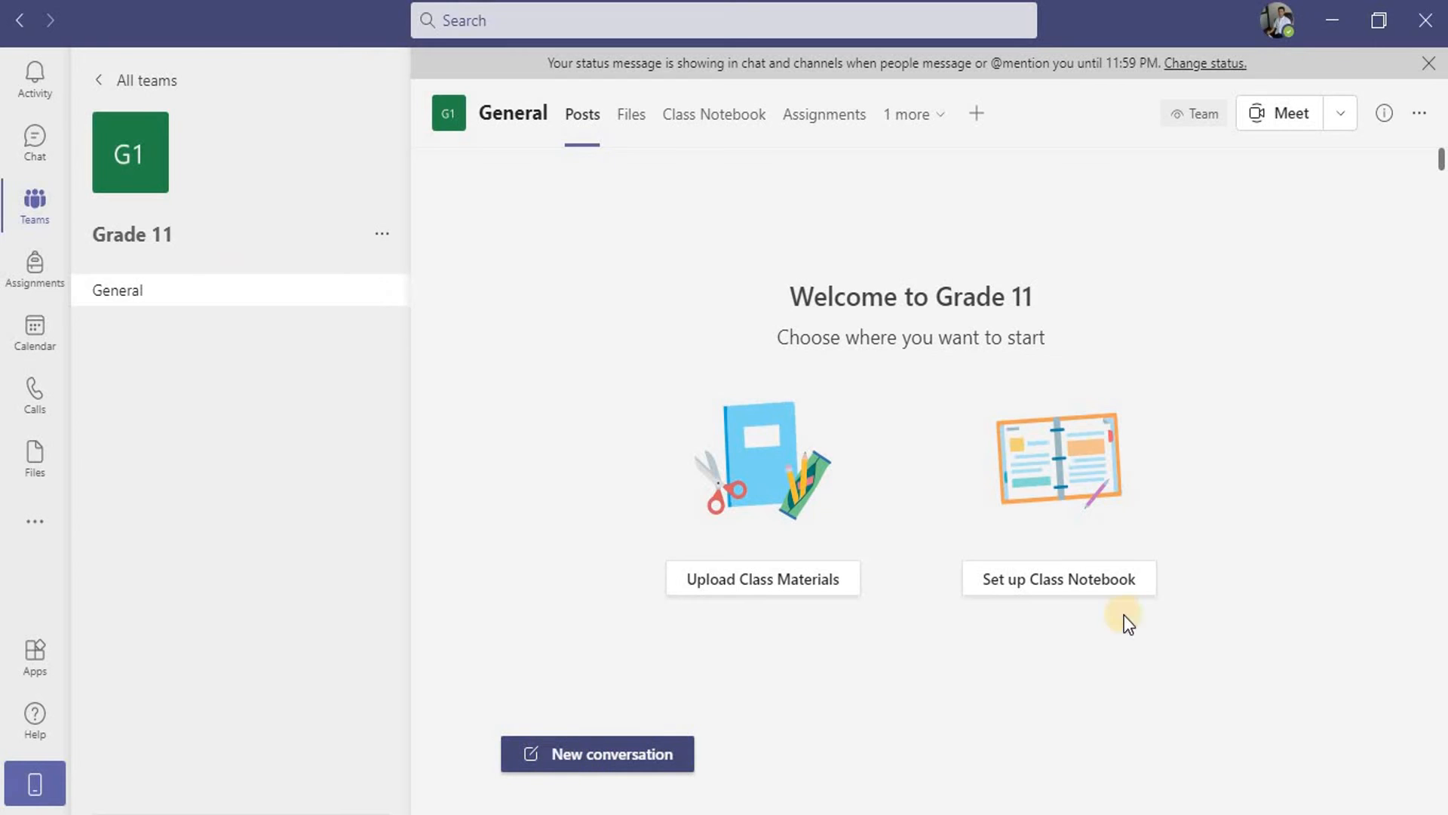
Step: Post "Welcome to the world of IT" as a new conversation in the General channel of Grade 11
{"action": "left_click", "coordinate": [612, 758]}
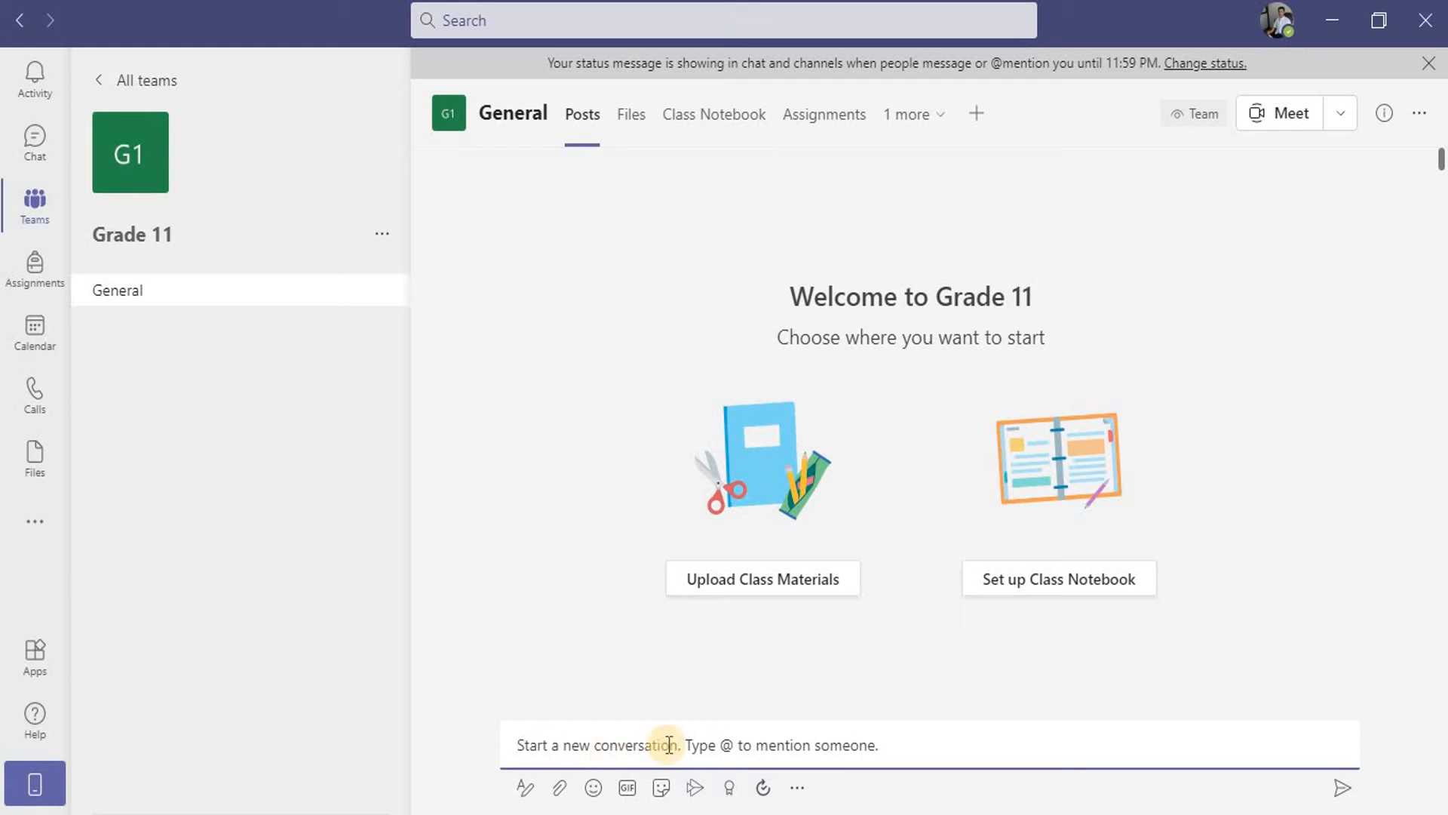
{"action": "type", "text": "Welcome to the world of IT"}
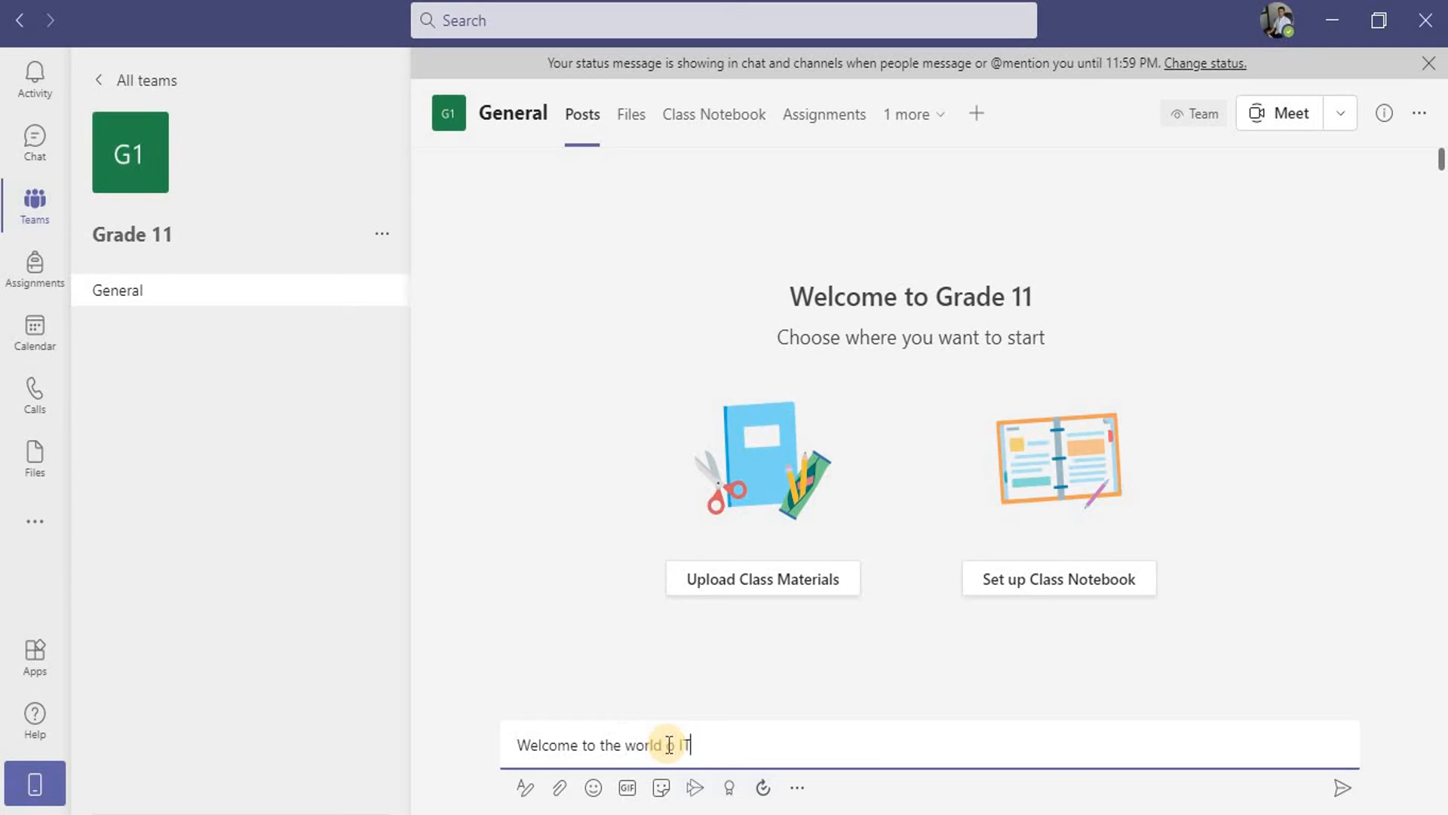
{"action": "left_click", "coordinate": [668, 748]}
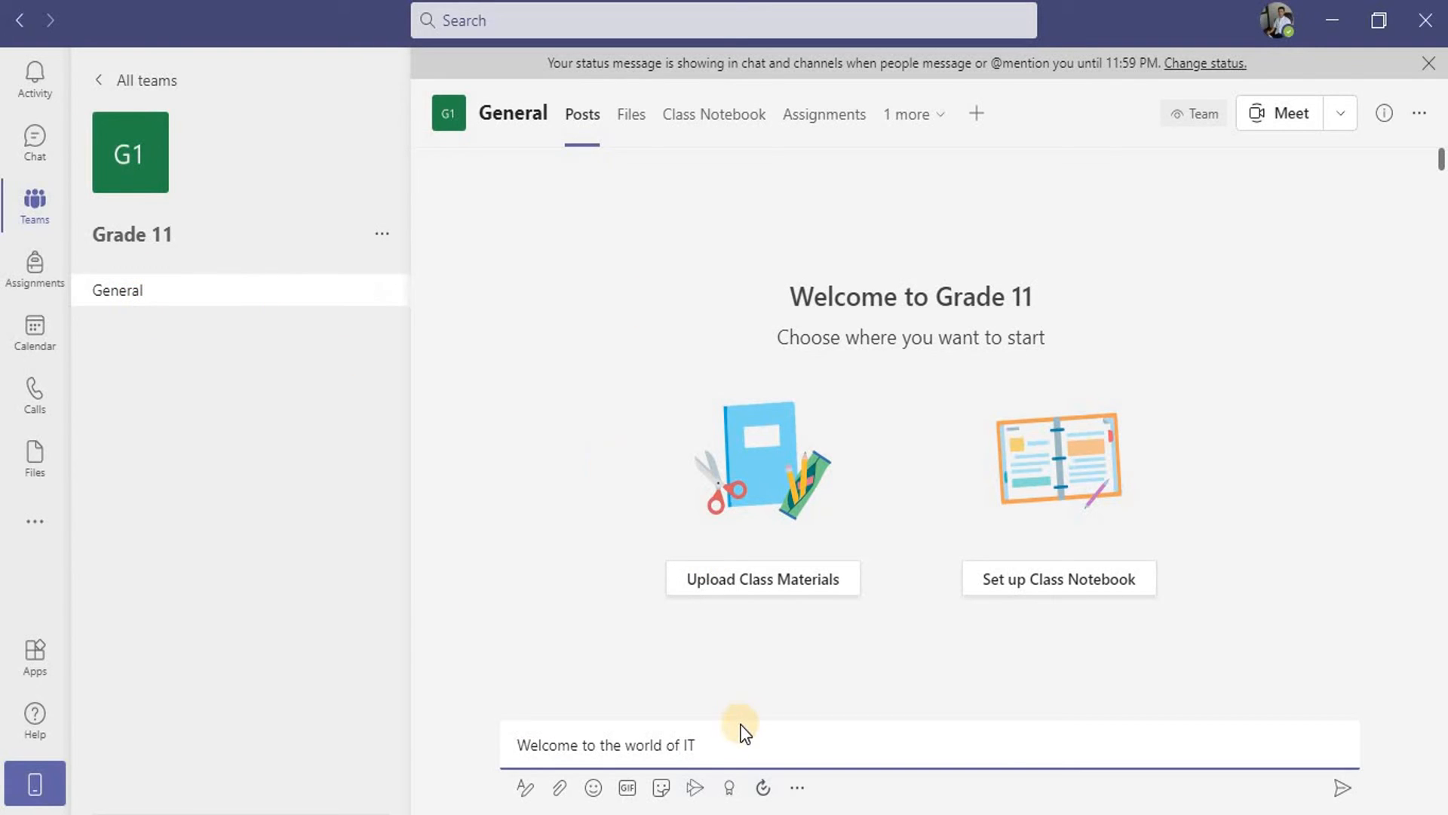
{"action": "left_click", "coordinate": [1342, 792]}
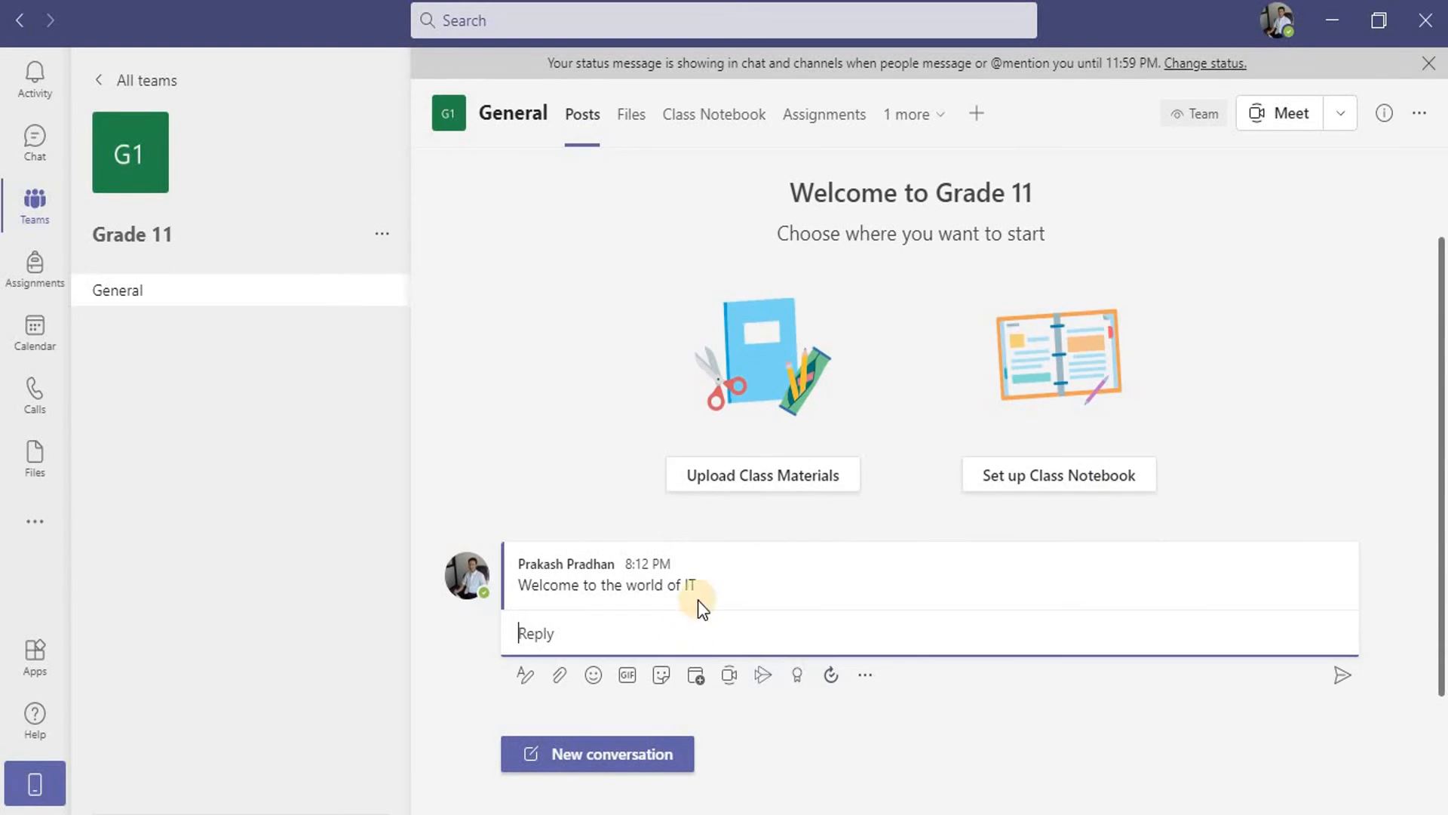
Step: Look at the formatting options for a reply to the welcome post, and open the post itself for editing
{"action": "left_click", "coordinate": [661, 559]}
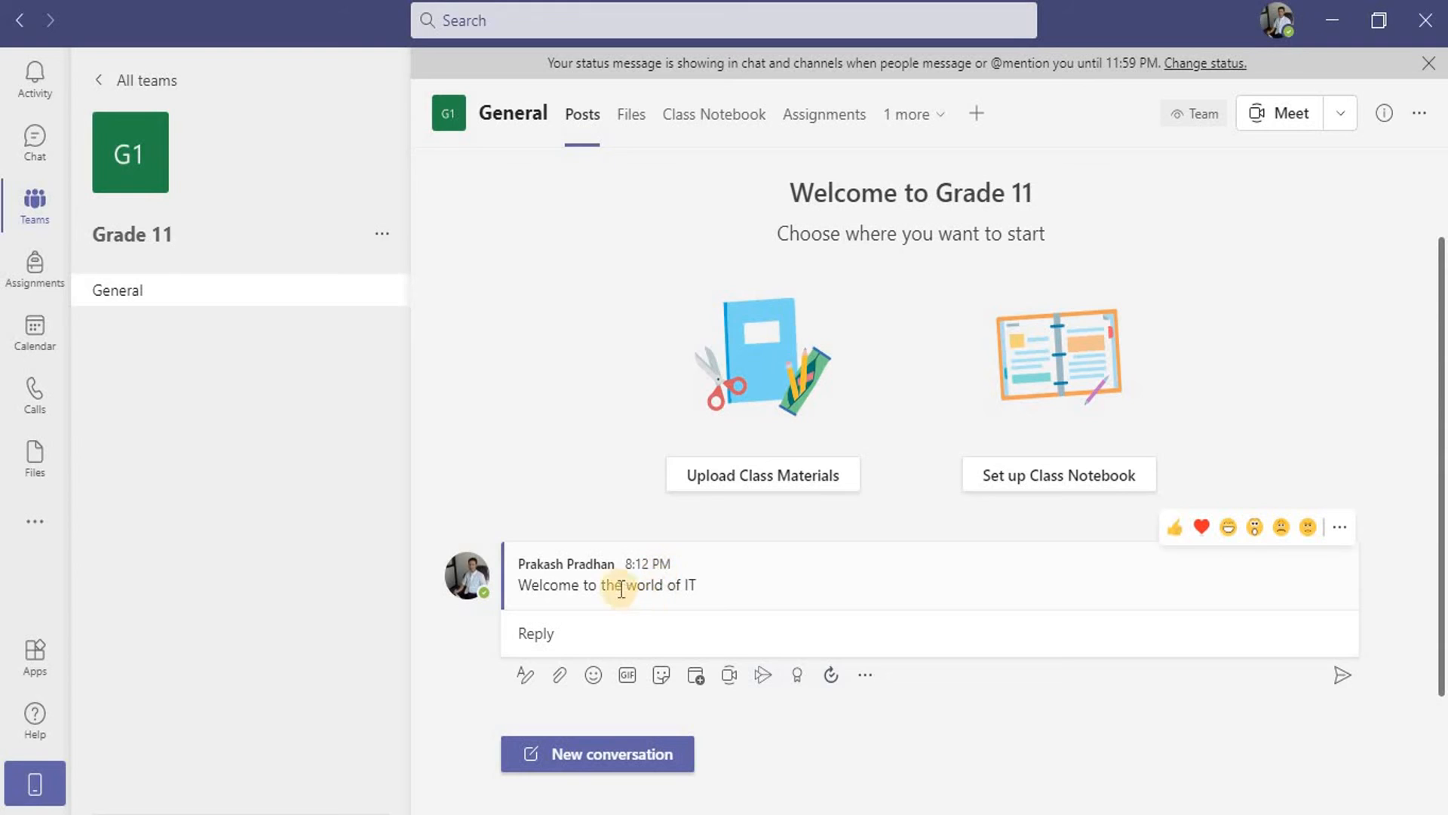
{"action": "left_click", "coordinate": [527, 688]}
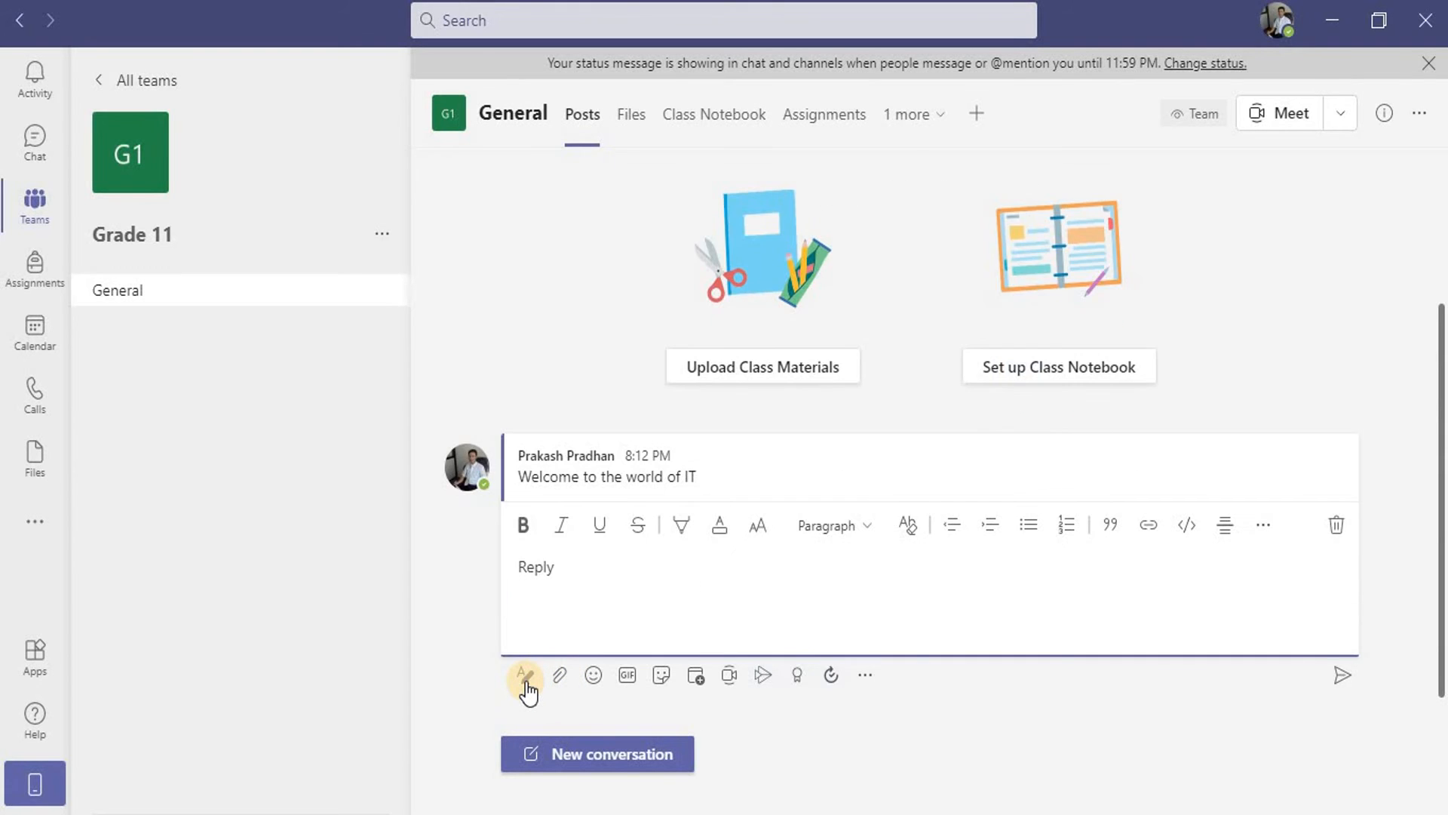
{"action": "left_click", "coordinate": [654, 463]}
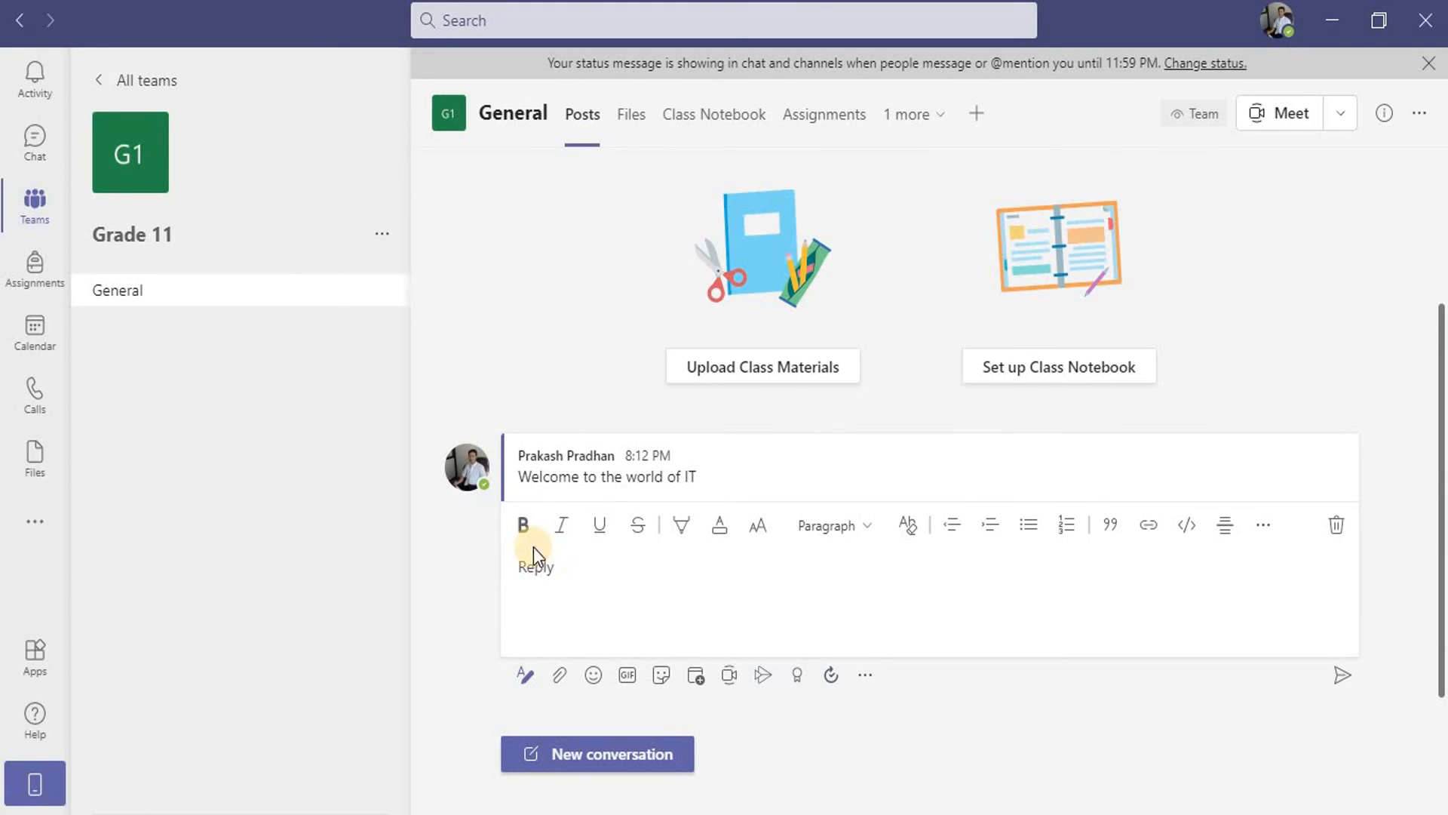
{"action": "mouse_move", "coordinate": [709, 483]}
{"action": "mouse_move", "coordinate": [973, 544]}
{"action": "left_click", "coordinate": [1347, 423]}
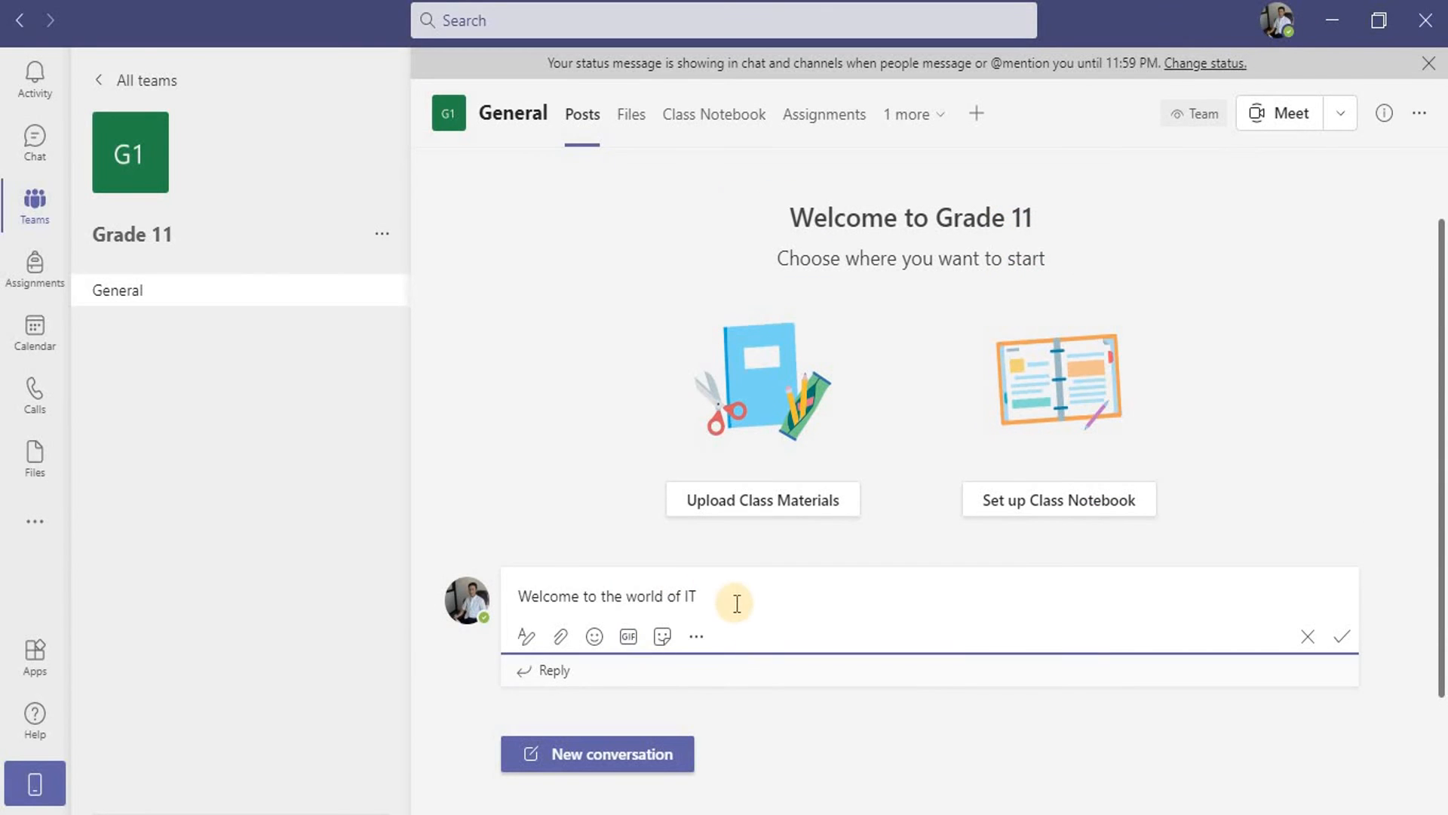
{"action": "left_click", "coordinate": [734, 583]}
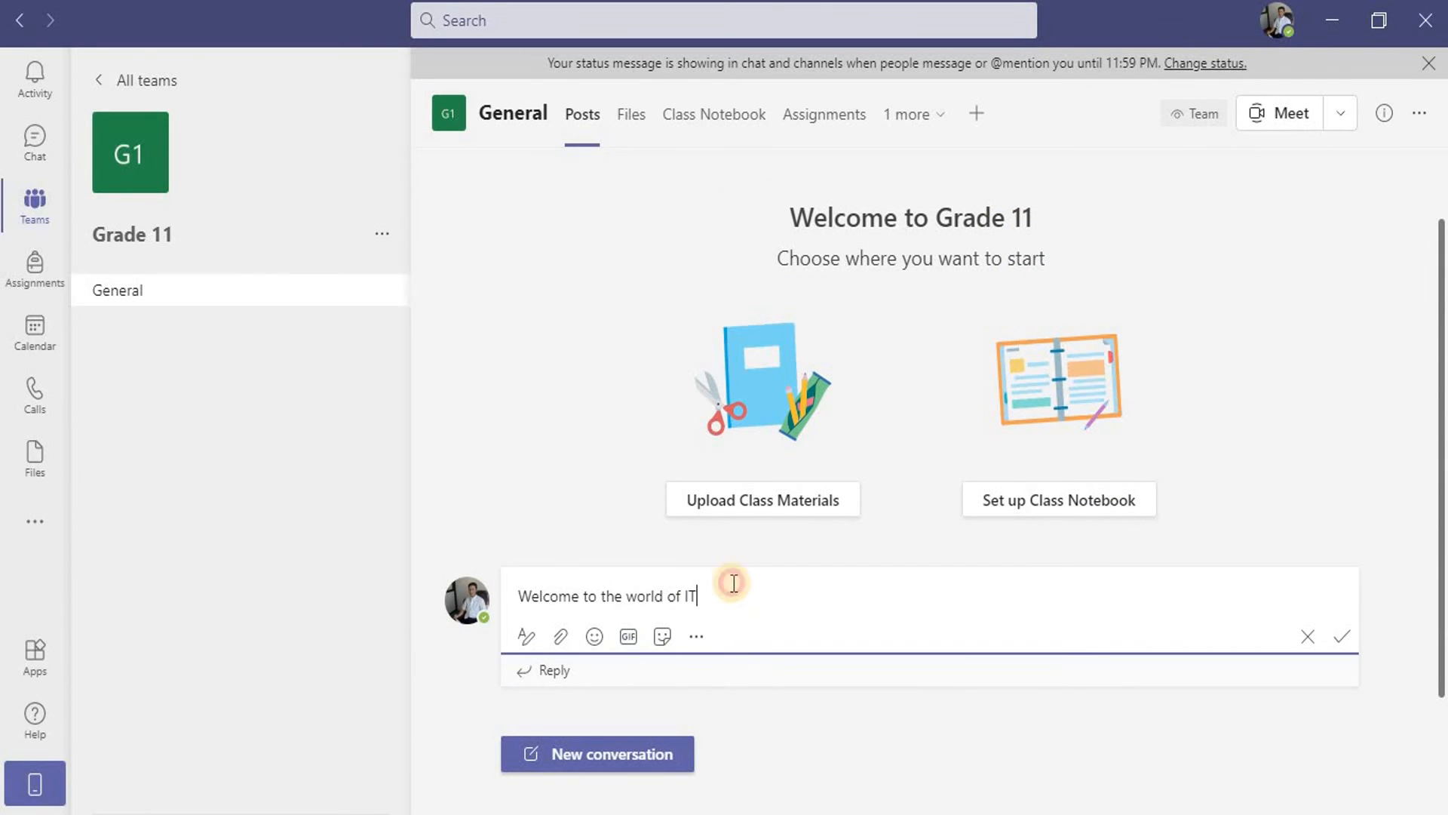
Step: View the file sources available for attaching to the post, and close the list without attaching anything
{"action": "left_click", "coordinate": [561, 638]}
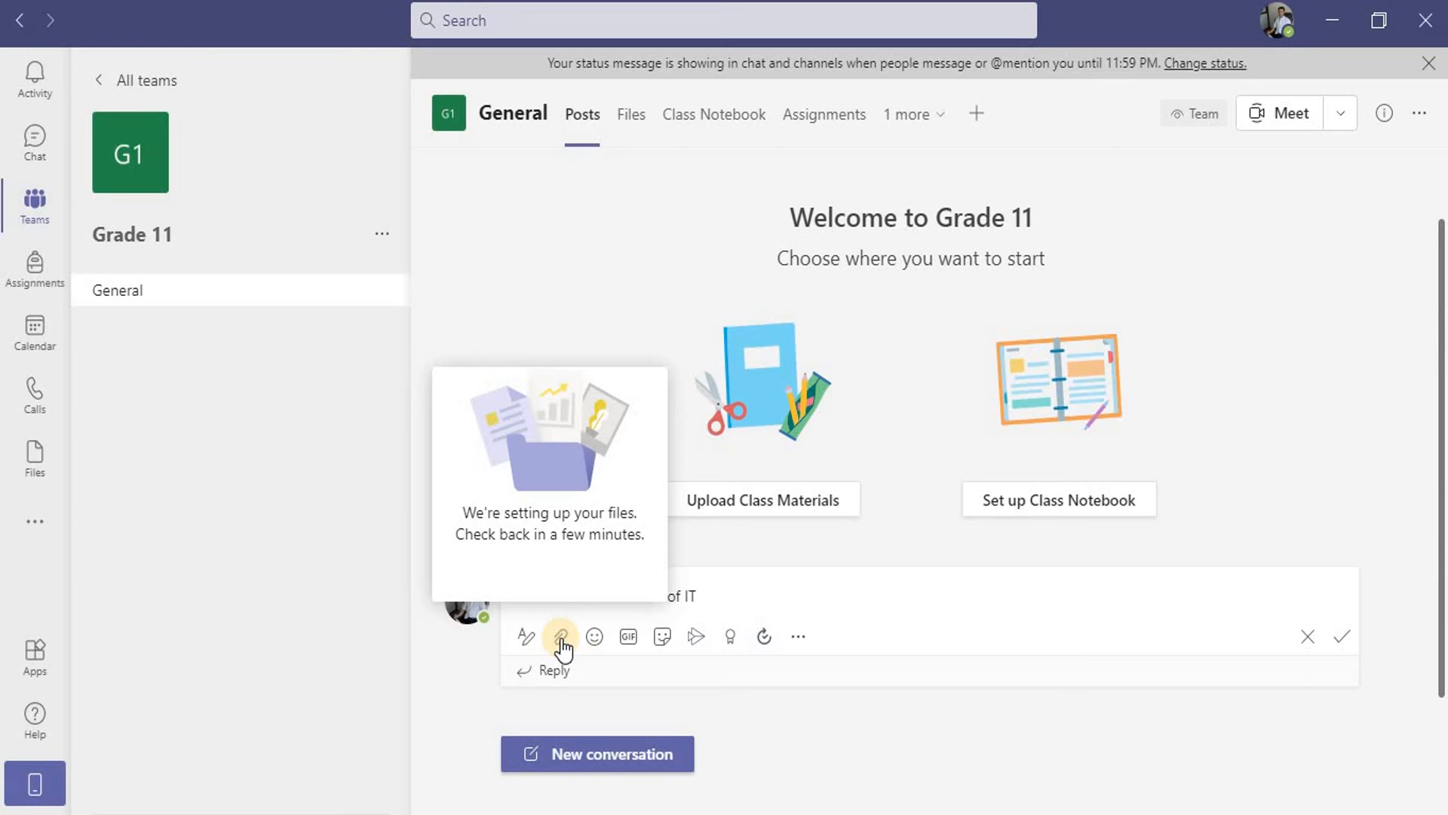
{"action": "left_click", "coordinate": [561, 638]}
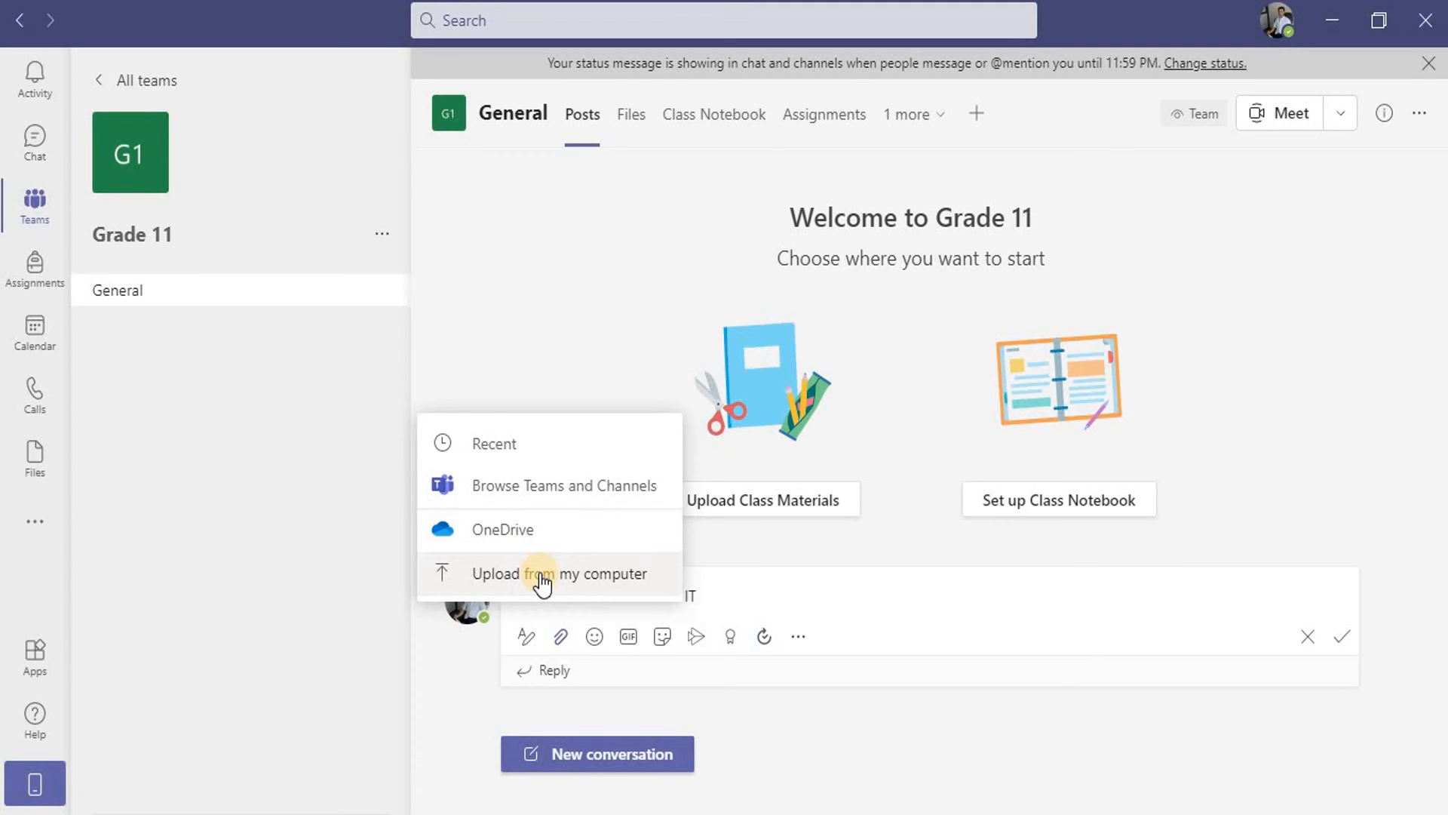
{"action": "left_click", "coordinate": [868, 573]}
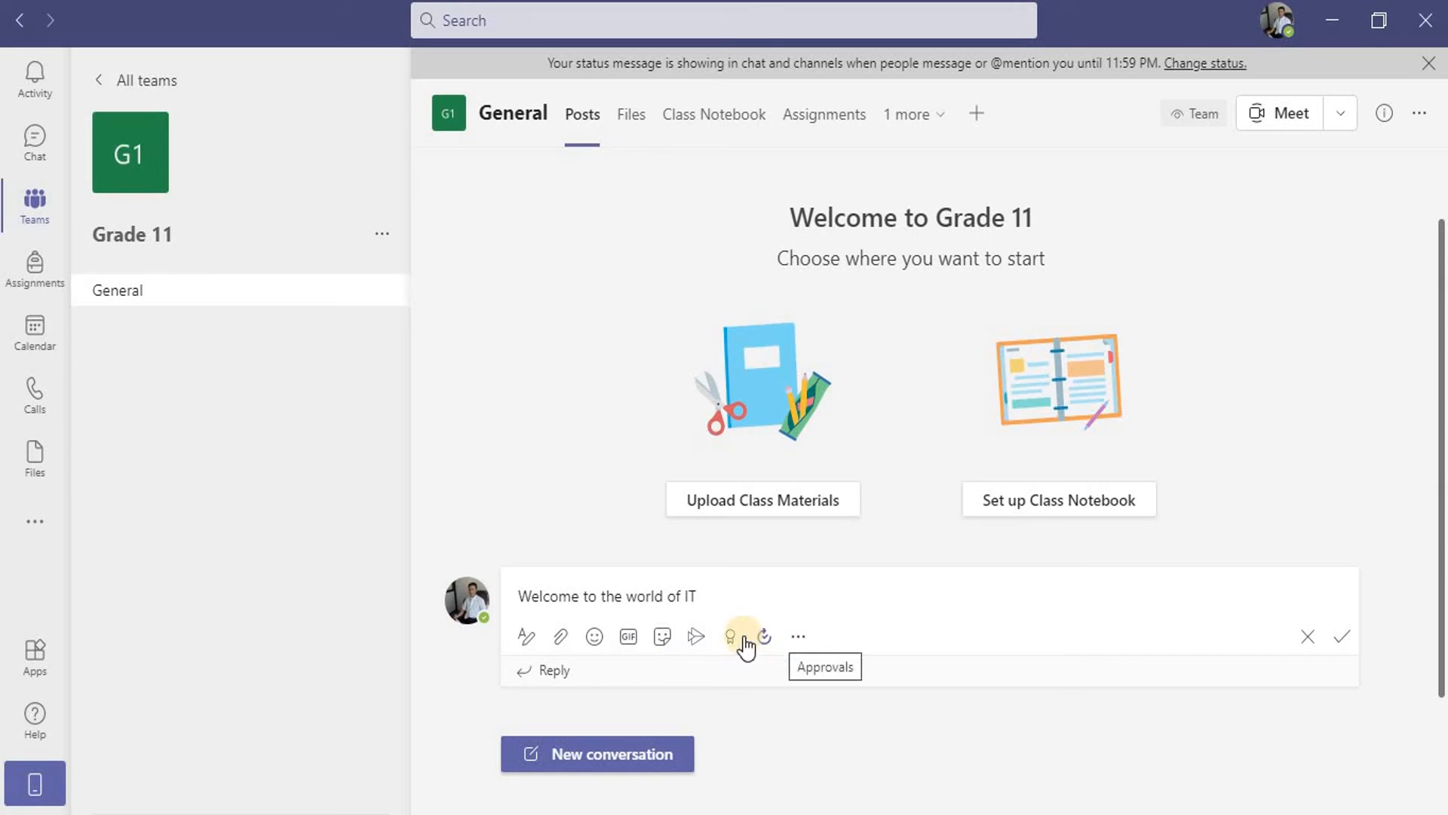
Step: Expand the full formatting options of the welcome post and change its type to Announcement
{"action": "left_click", "coordinate": [527, 641]}
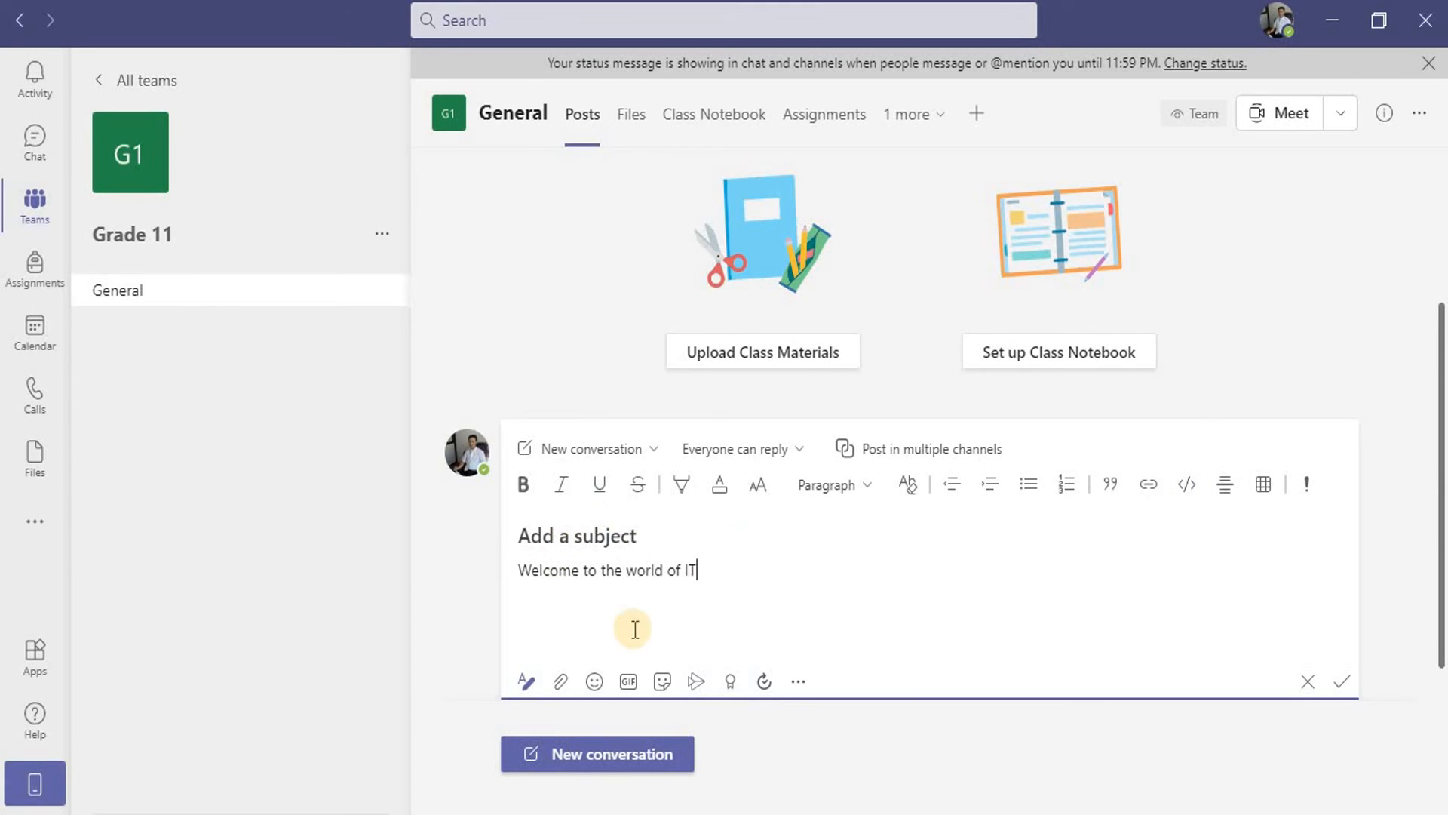
{"action": "left_click", "coordinate": [654, 452]}
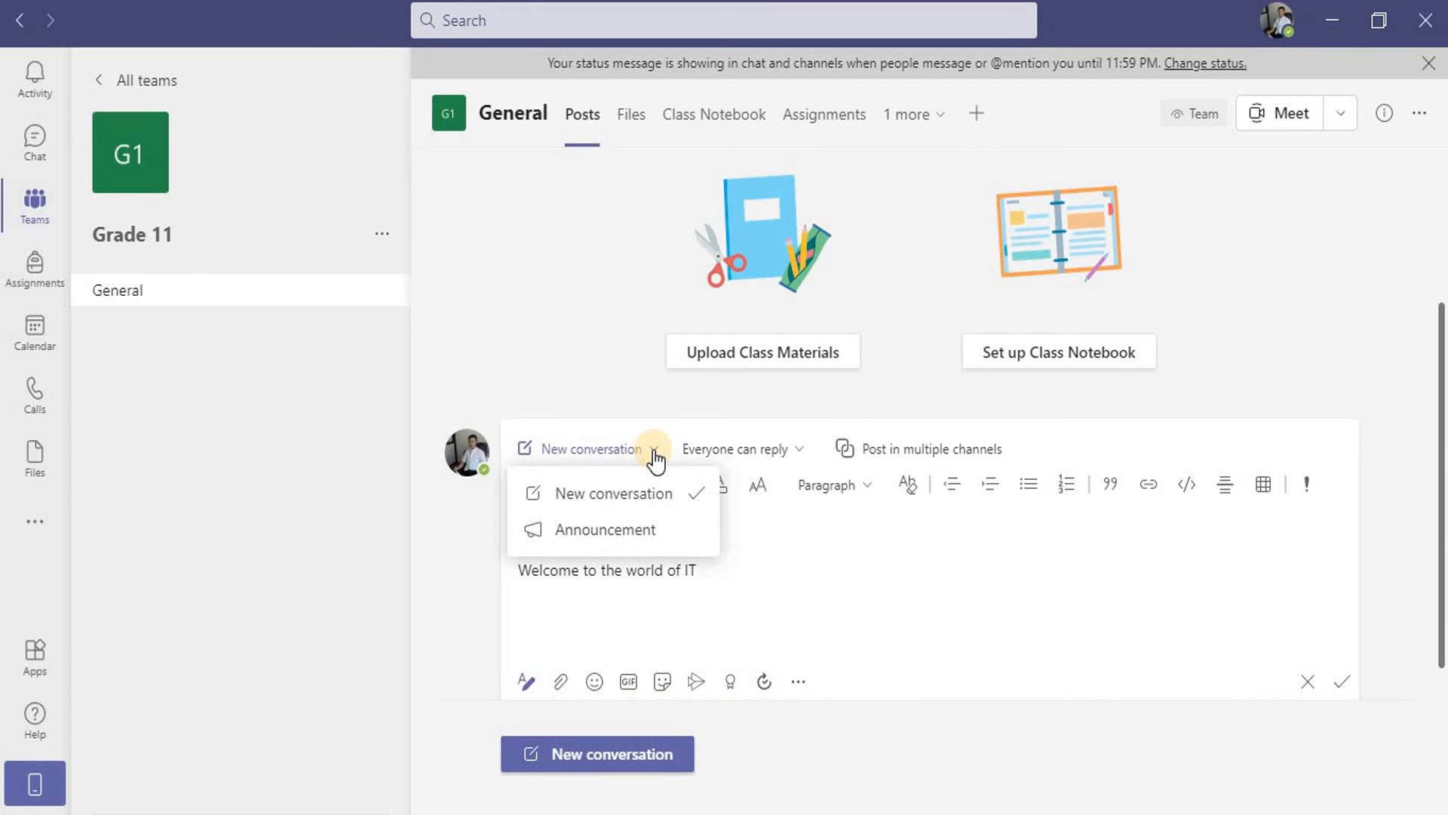
{"action": "left_click", "coordinate": [627, 533]}
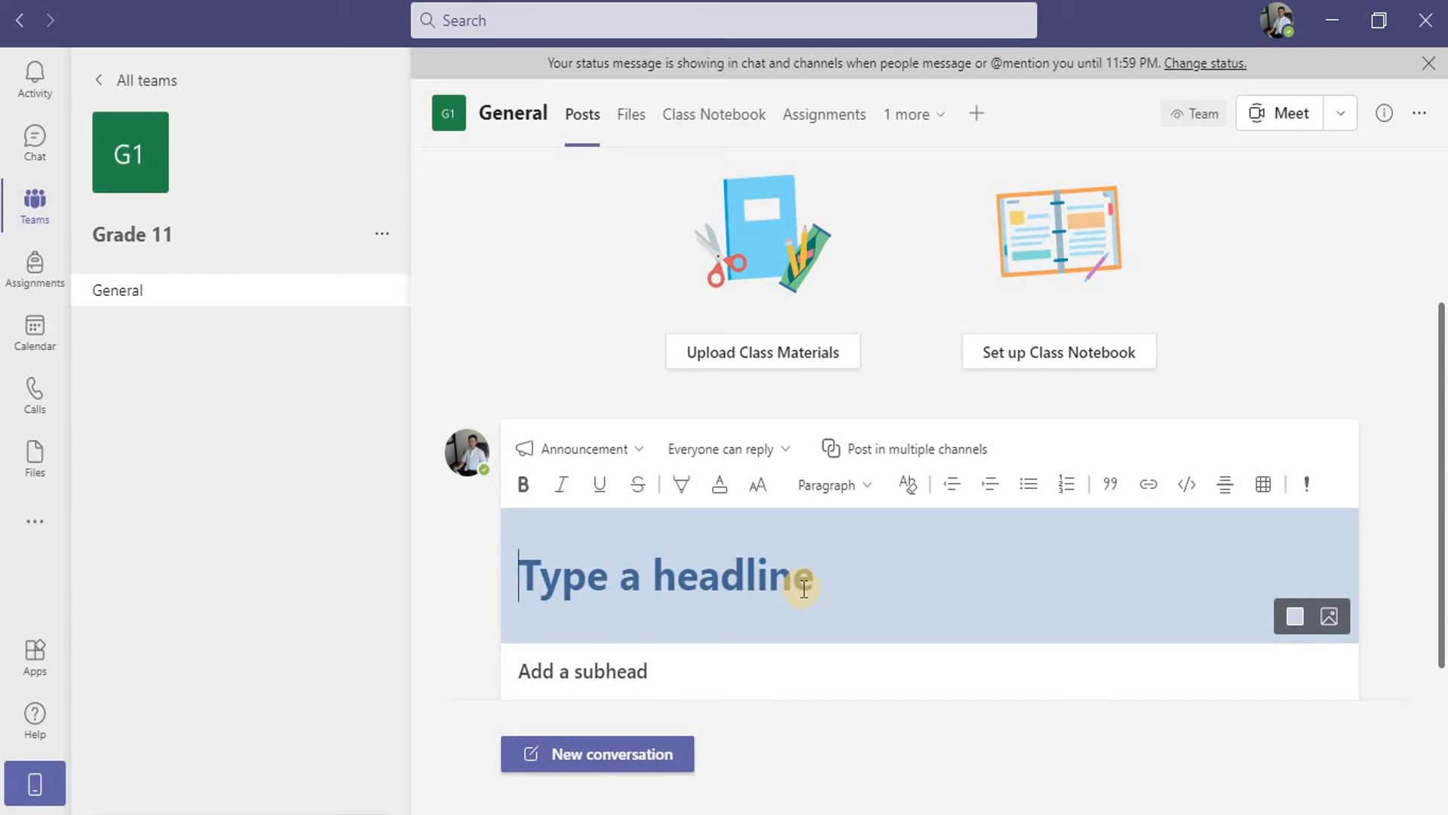
Step: Enter "Journey for protocol" as the announcement's headline, correcting the capitalisation of the first word
{"action": "type", "text": "JOurn"}
{"action": "key", "text": "BackSpace"}
{"action": "key", "text": "BackSpace"}
{"action": "key", "text": "BackSpace"}
{"action": "key", "text": "BackSpace"}
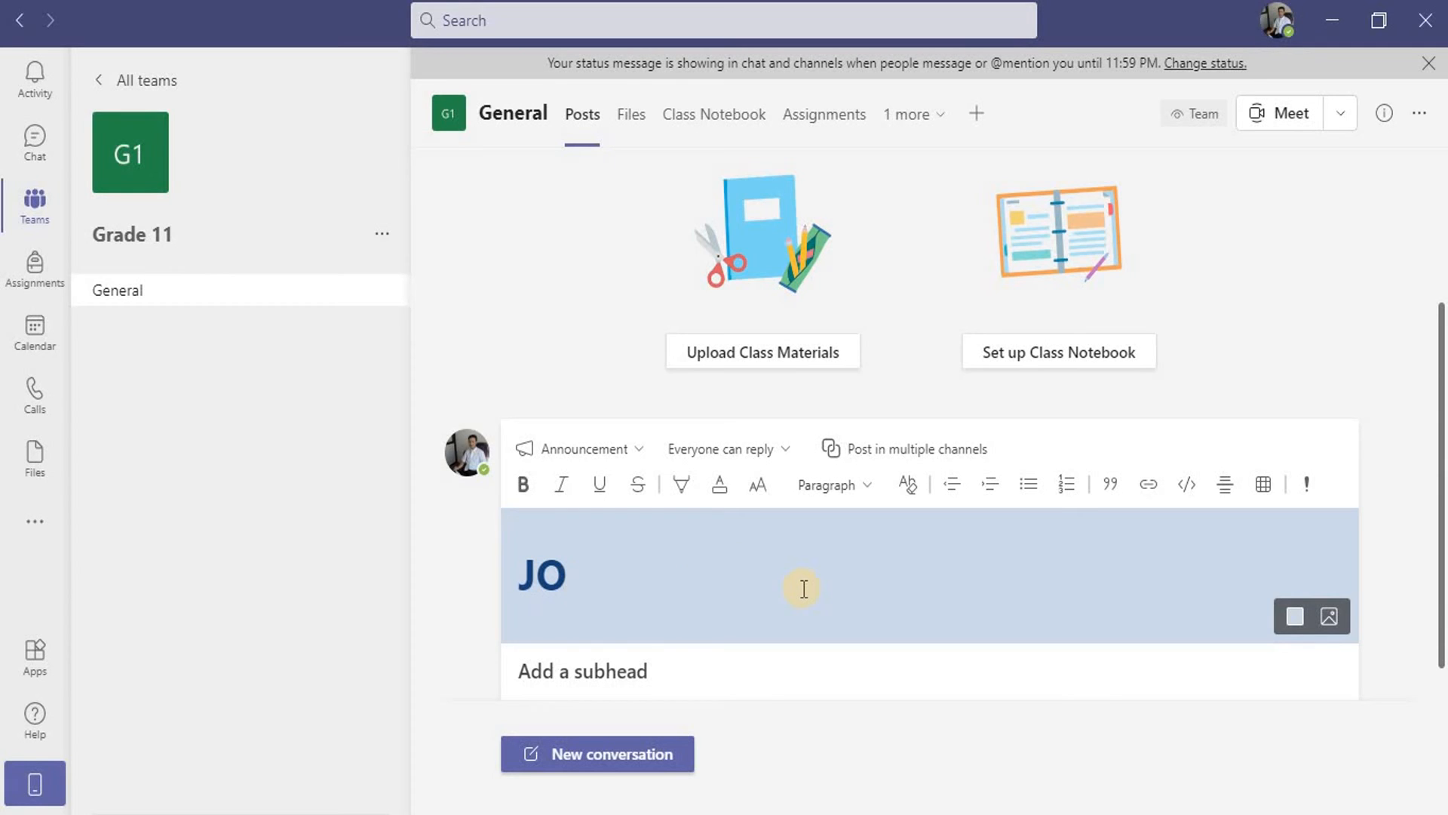
{"action": "type", "text": "ourney for"}
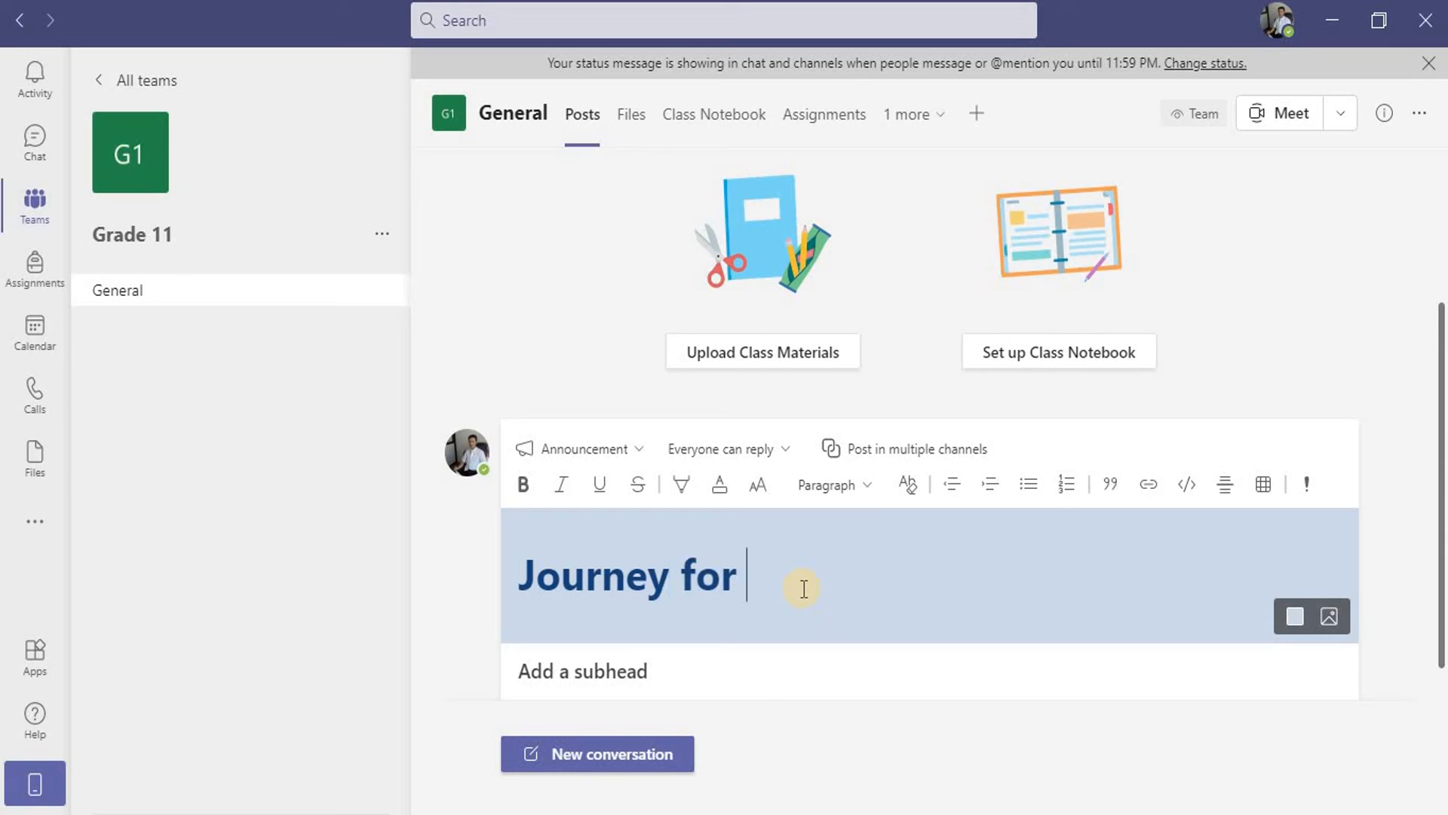
{"action": "type", "text": " protocol"}
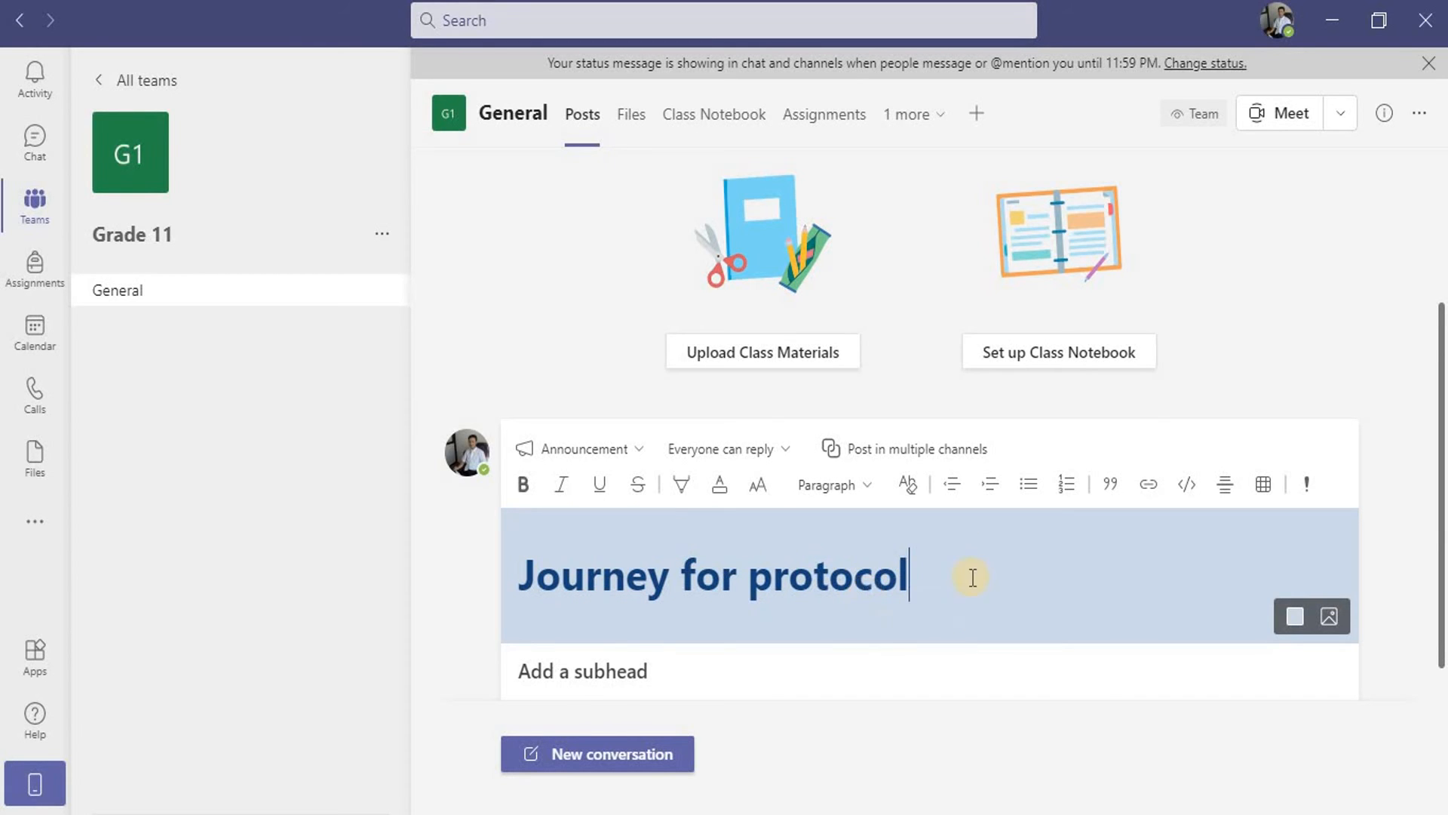
Step: Set the color scheme of the announcement's headline banner to dark blue
{"action": "left_click", "coordinate": [1294, 620]}
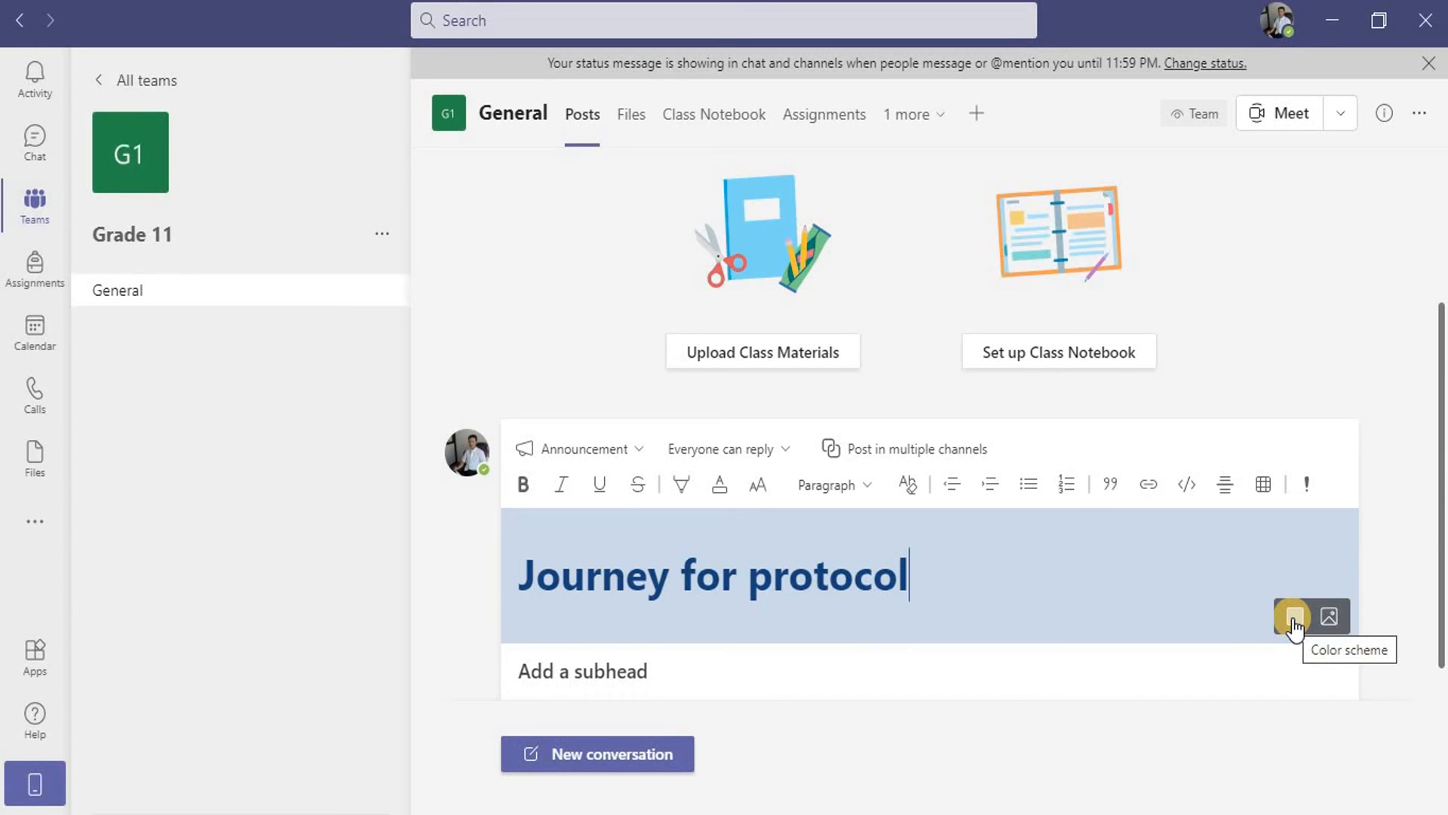
{"action": "left_click", "coordinate": [1294, 623]}
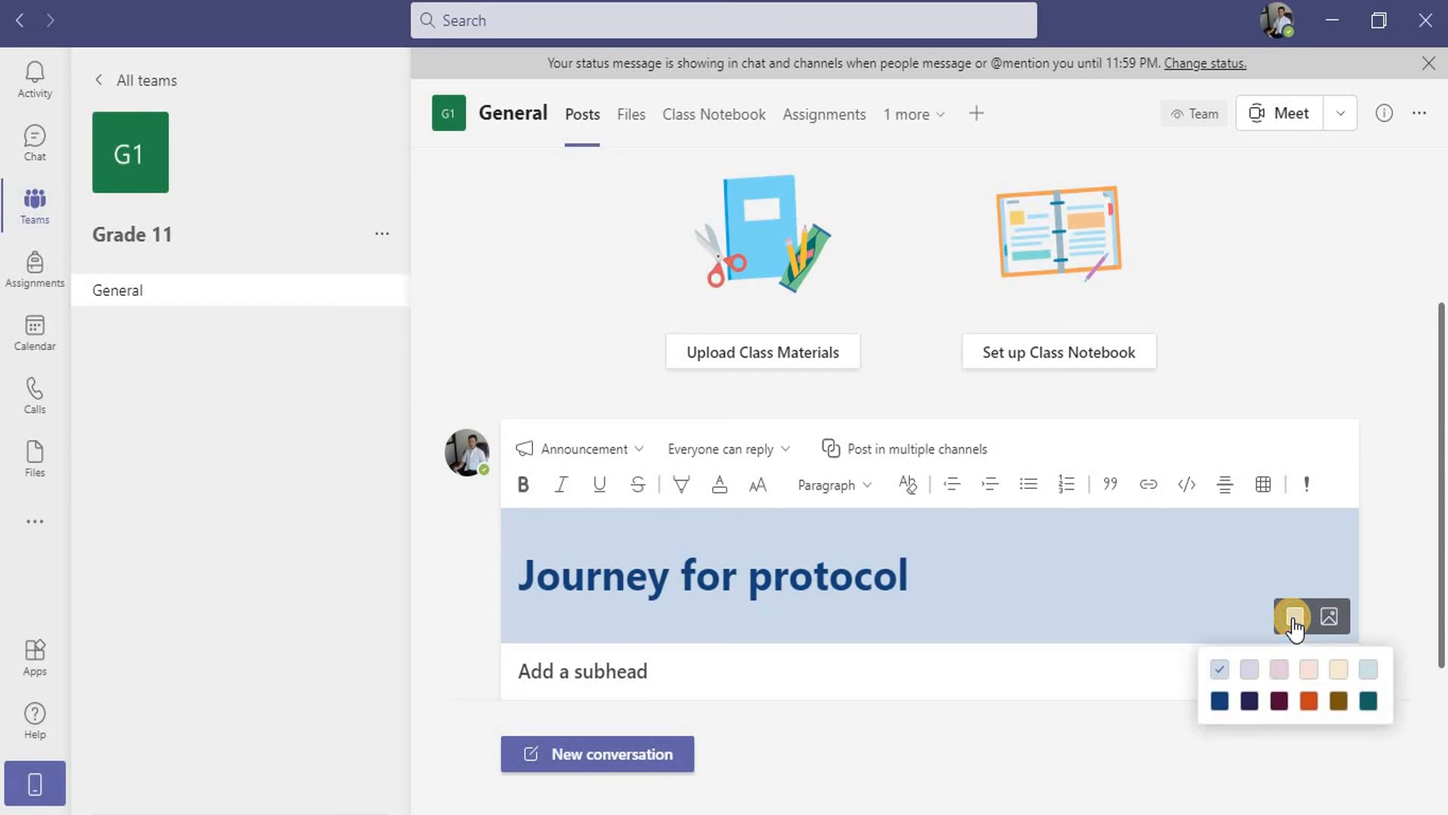
{"action": "left_click", "coordinate": [1220, 701]}
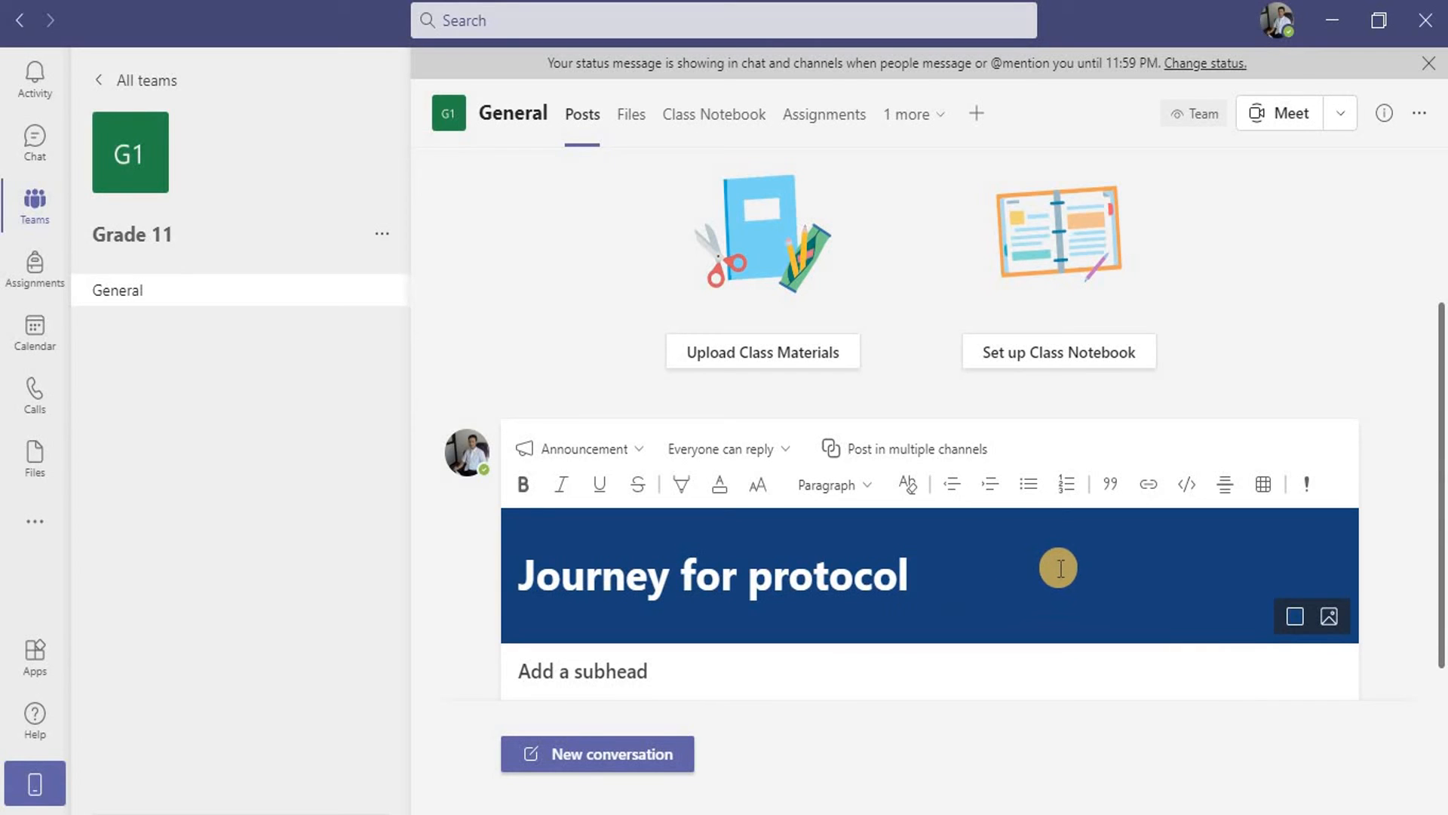
Step: Upload pp.jpg from the apple folder on Local Disk (C:) as the headline banner's background image, shifting it slightly downward within the crop area
{"action": "left_click", "coordinate": [1328, 622]}
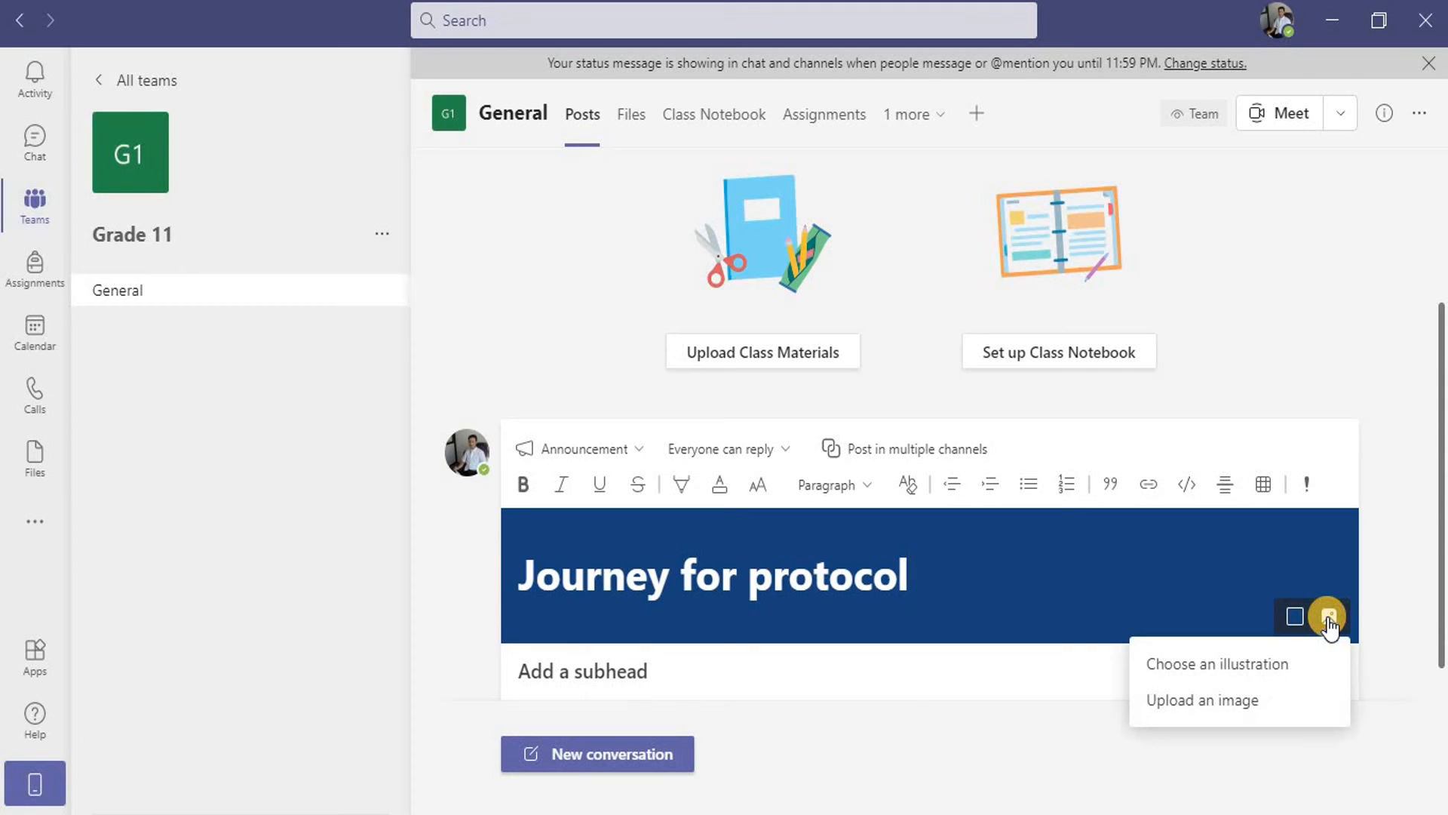
{"action": "left_click", "coordinate": [1207, 701]}
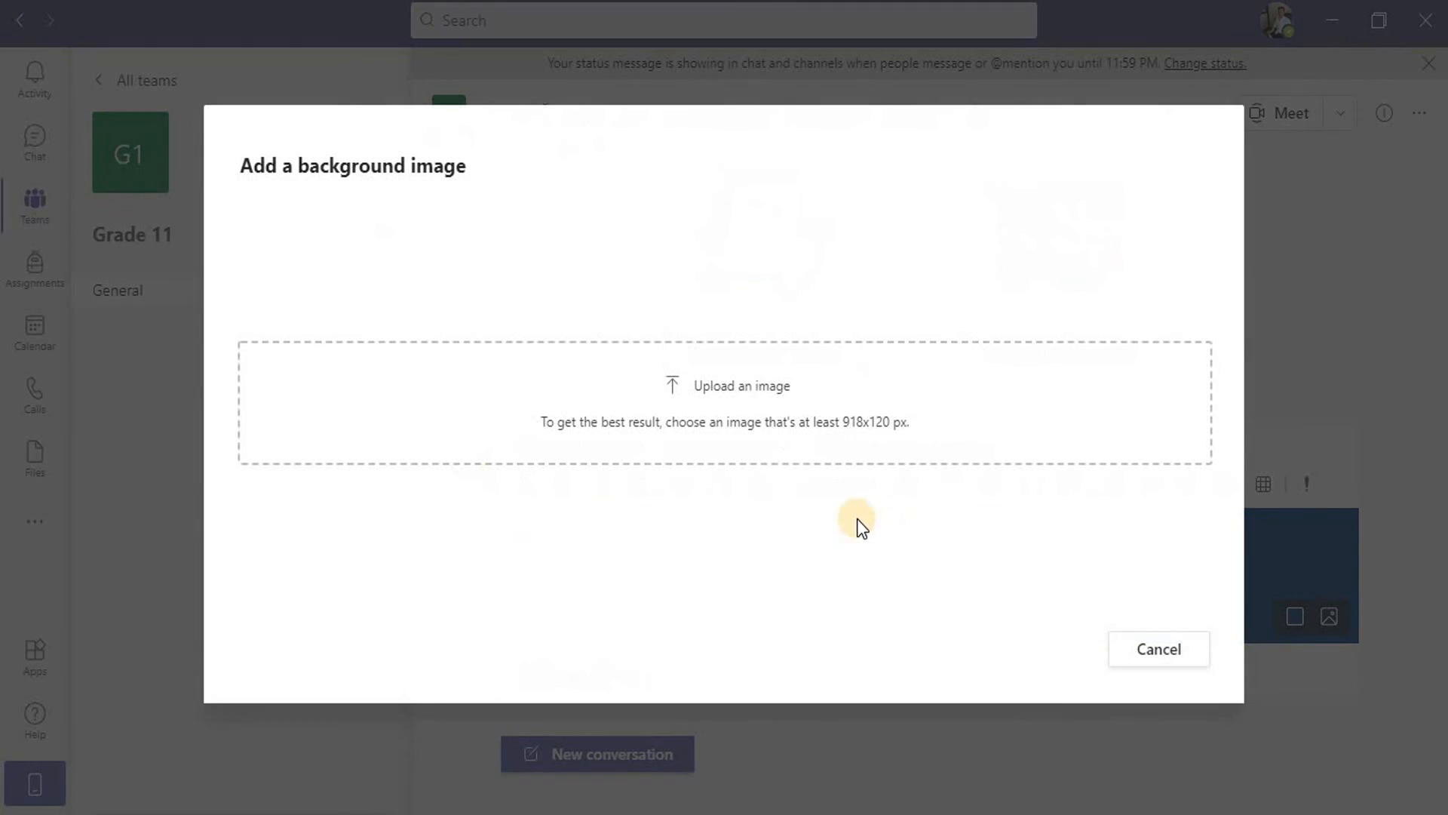
{"action": "left_click", "coordinate": [744, 383]}
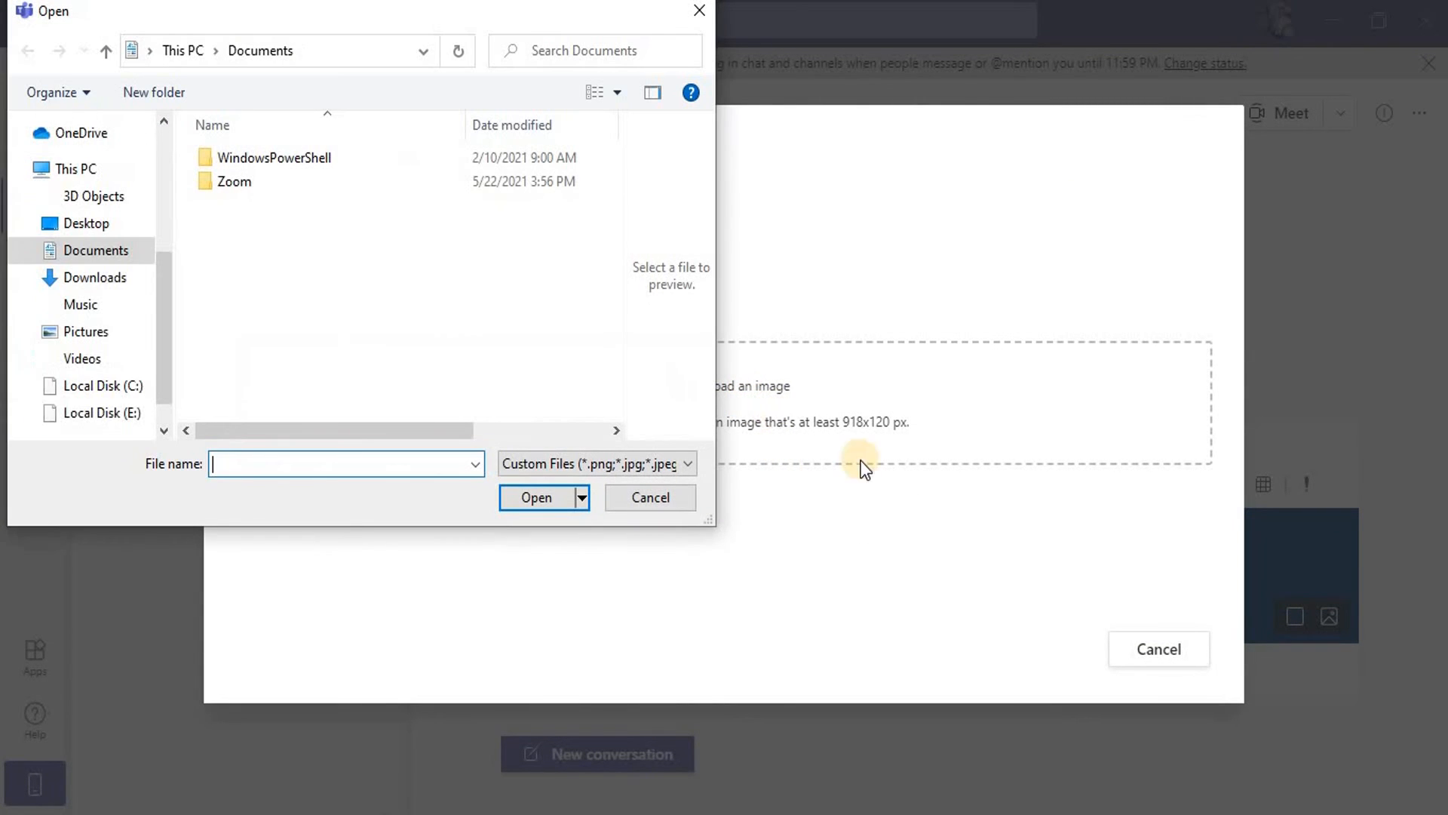
{"action": "left_click", "coordinate": [83, 222]}
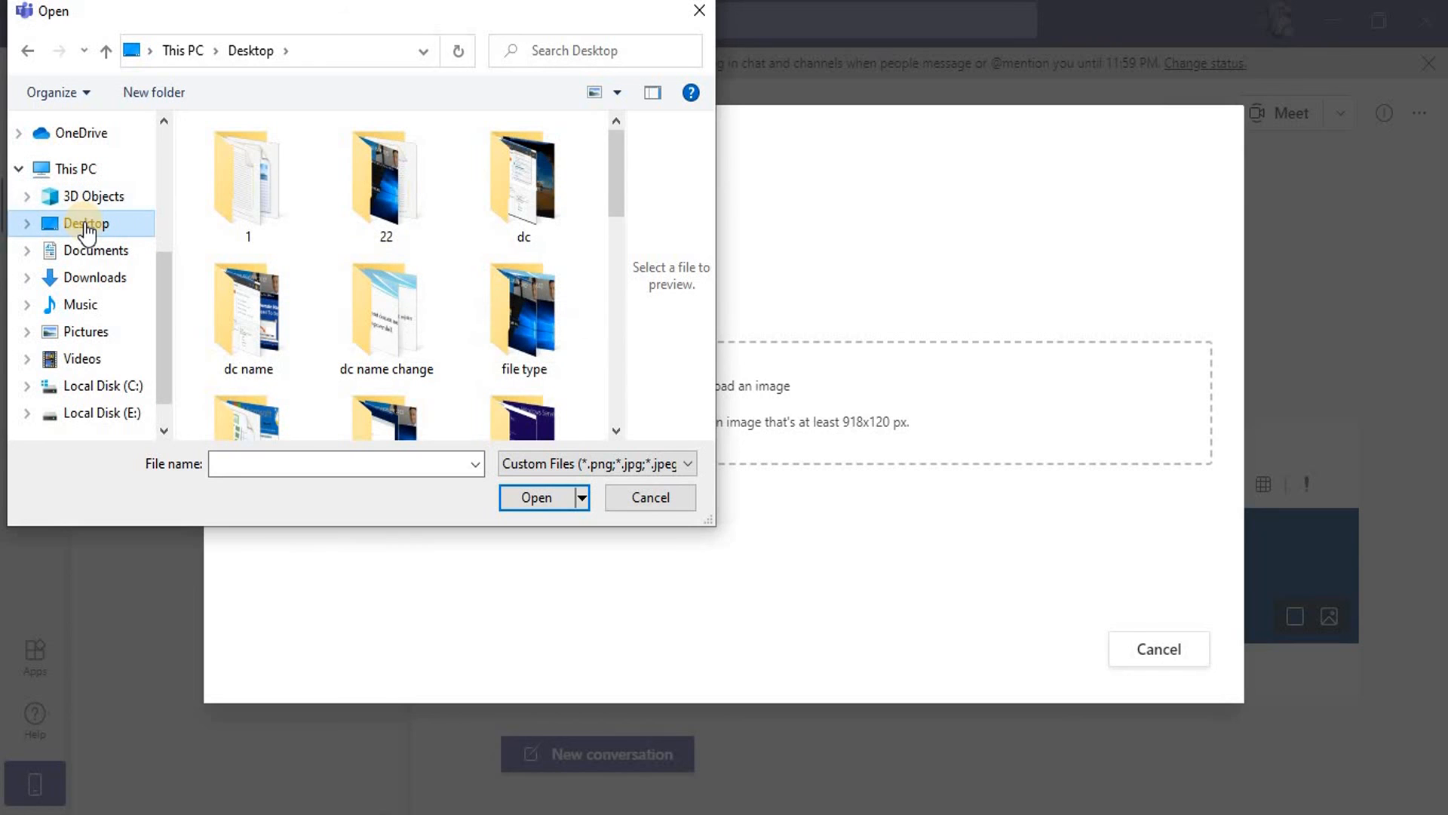
{"action": "left_click", "coordinate": [156, 351]}
{"action": "left_click_drag", "start_coordinate": [155, 351], "coordinate": [151, 342]}
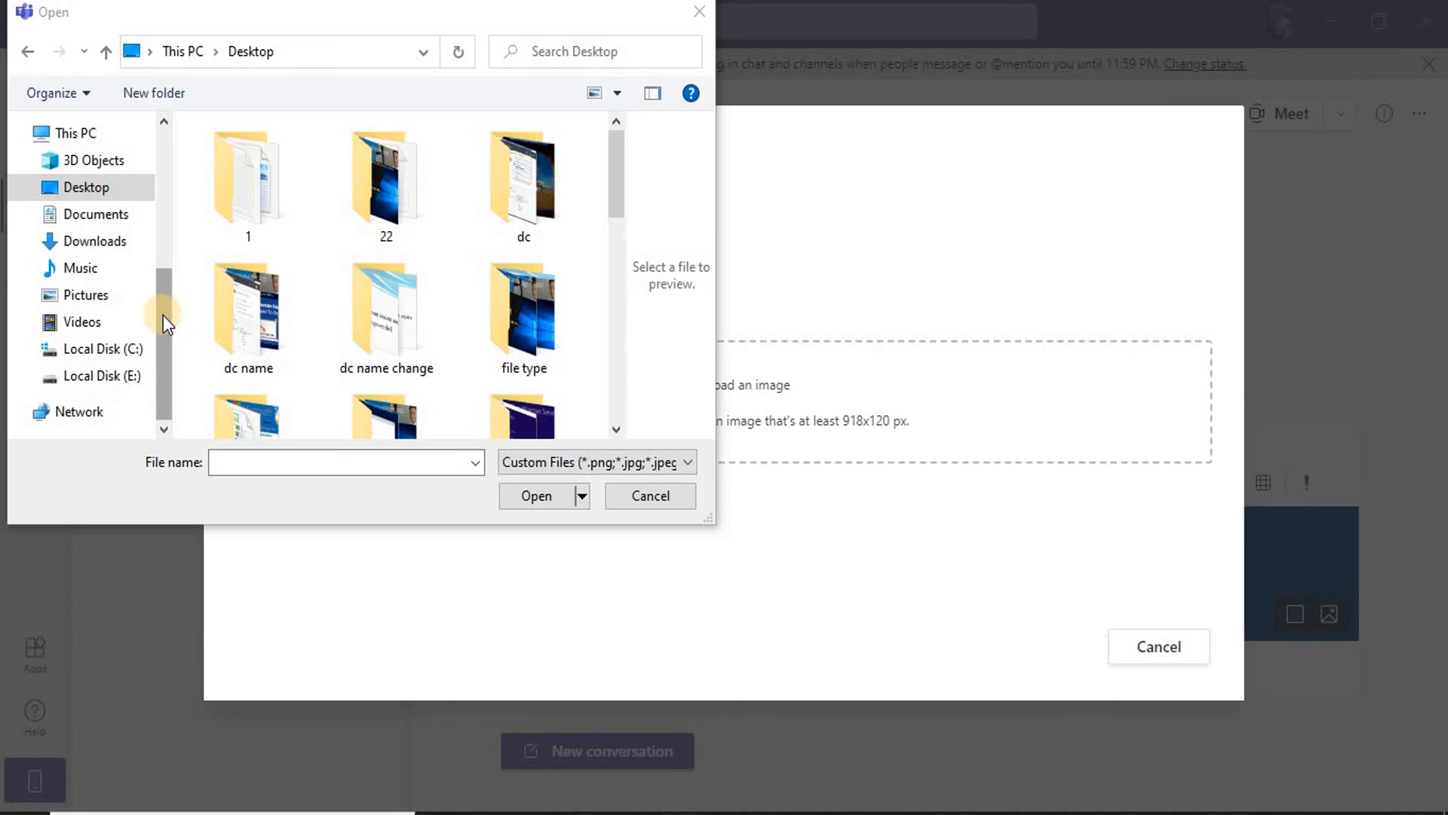
{"action": "left_click", "coordinate": [98, 349]}
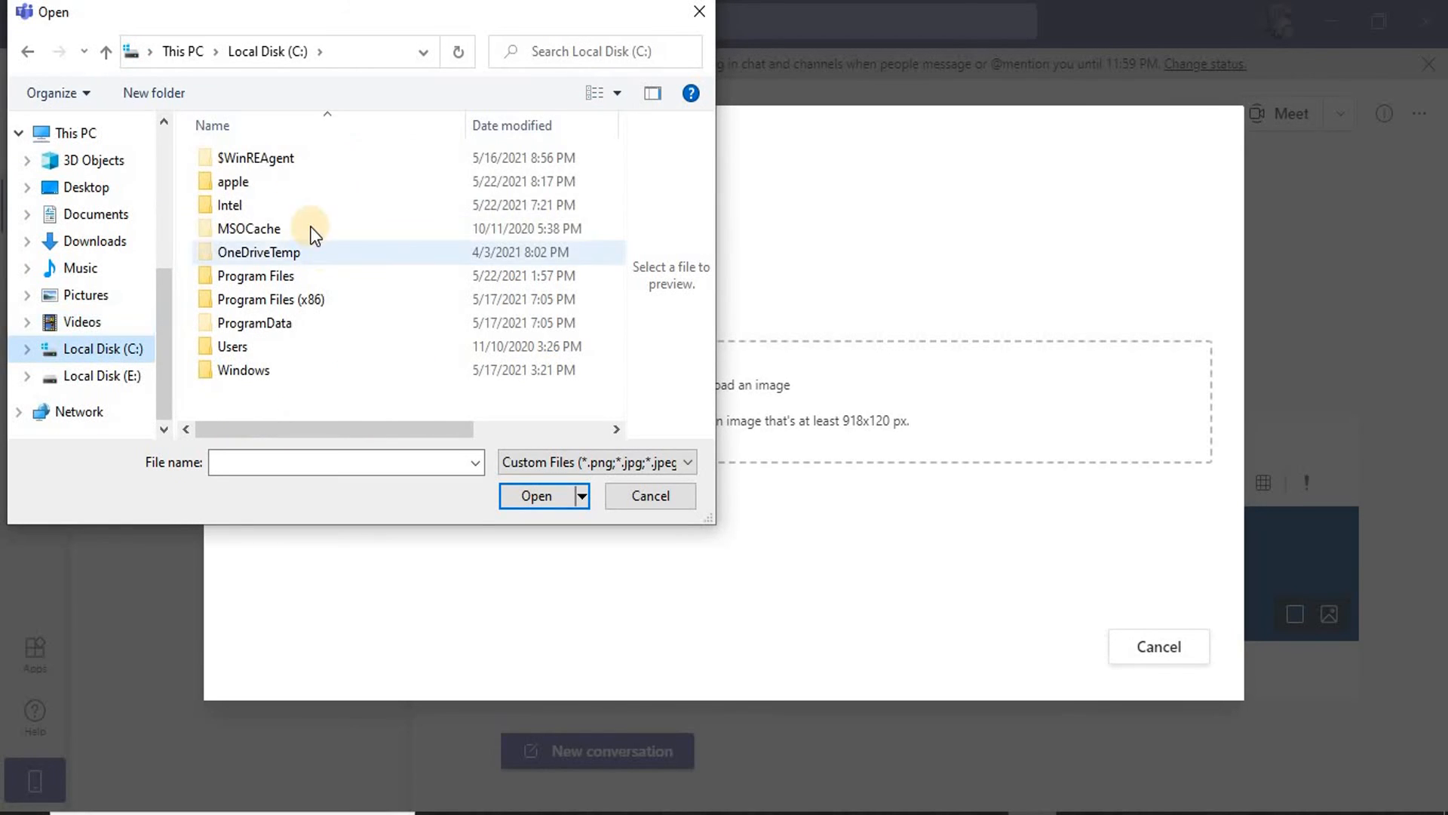
{"action": "double_click", "coordinate": [264, 182]}
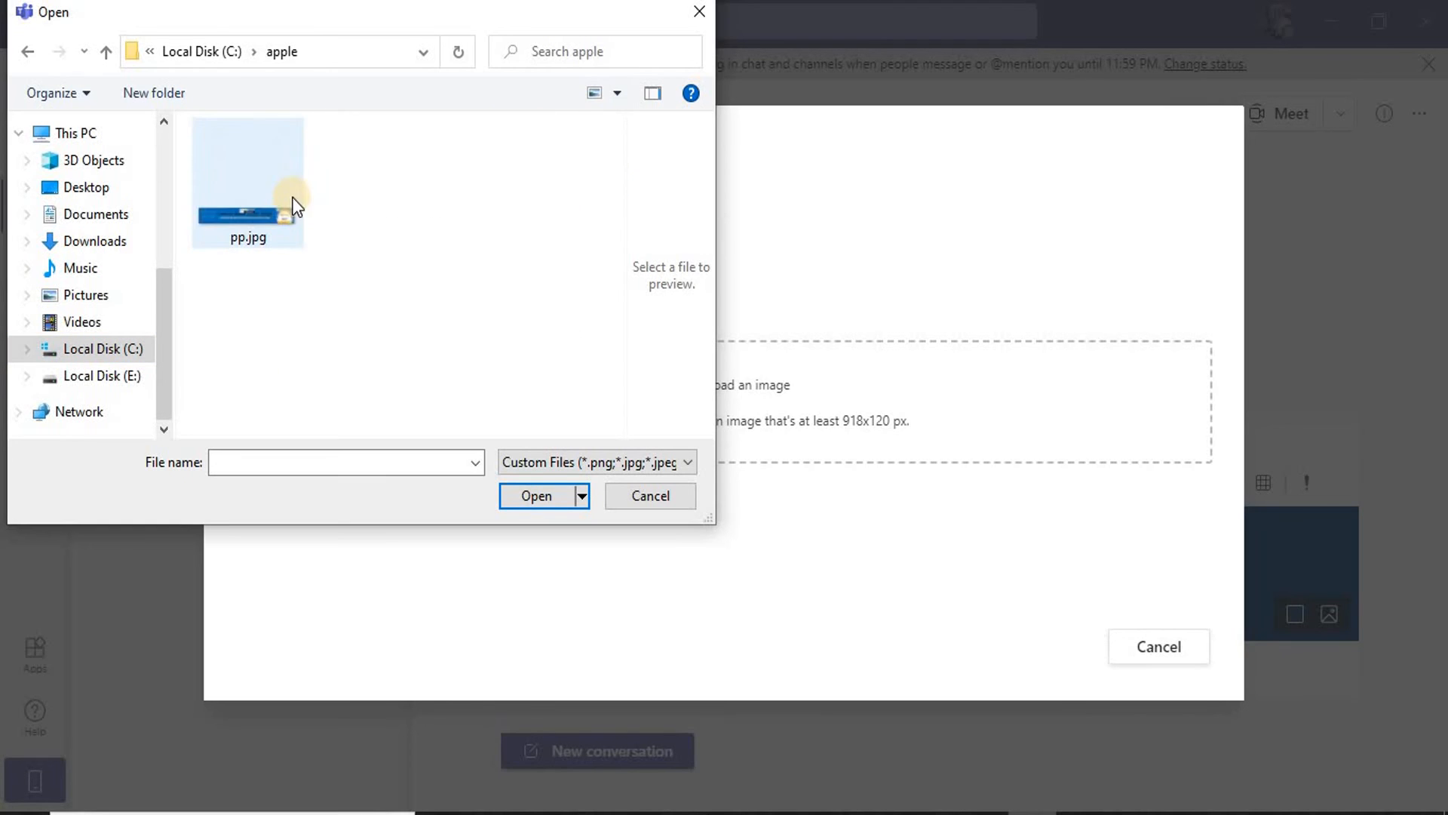
{"action": "left_click", "coordinate": [258, 231]}
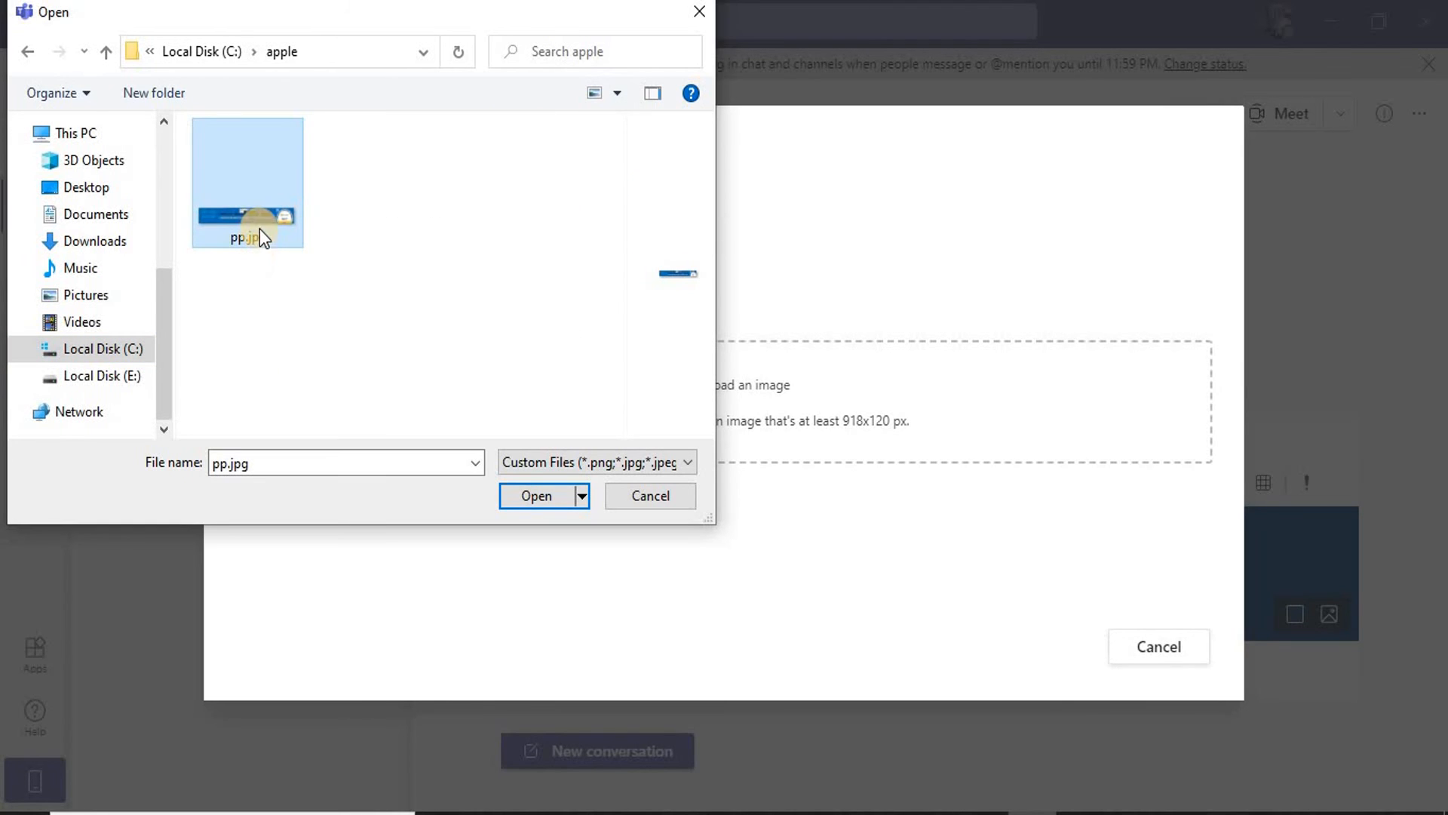
{"action": "left_click", "coordinate": [552, 500]}
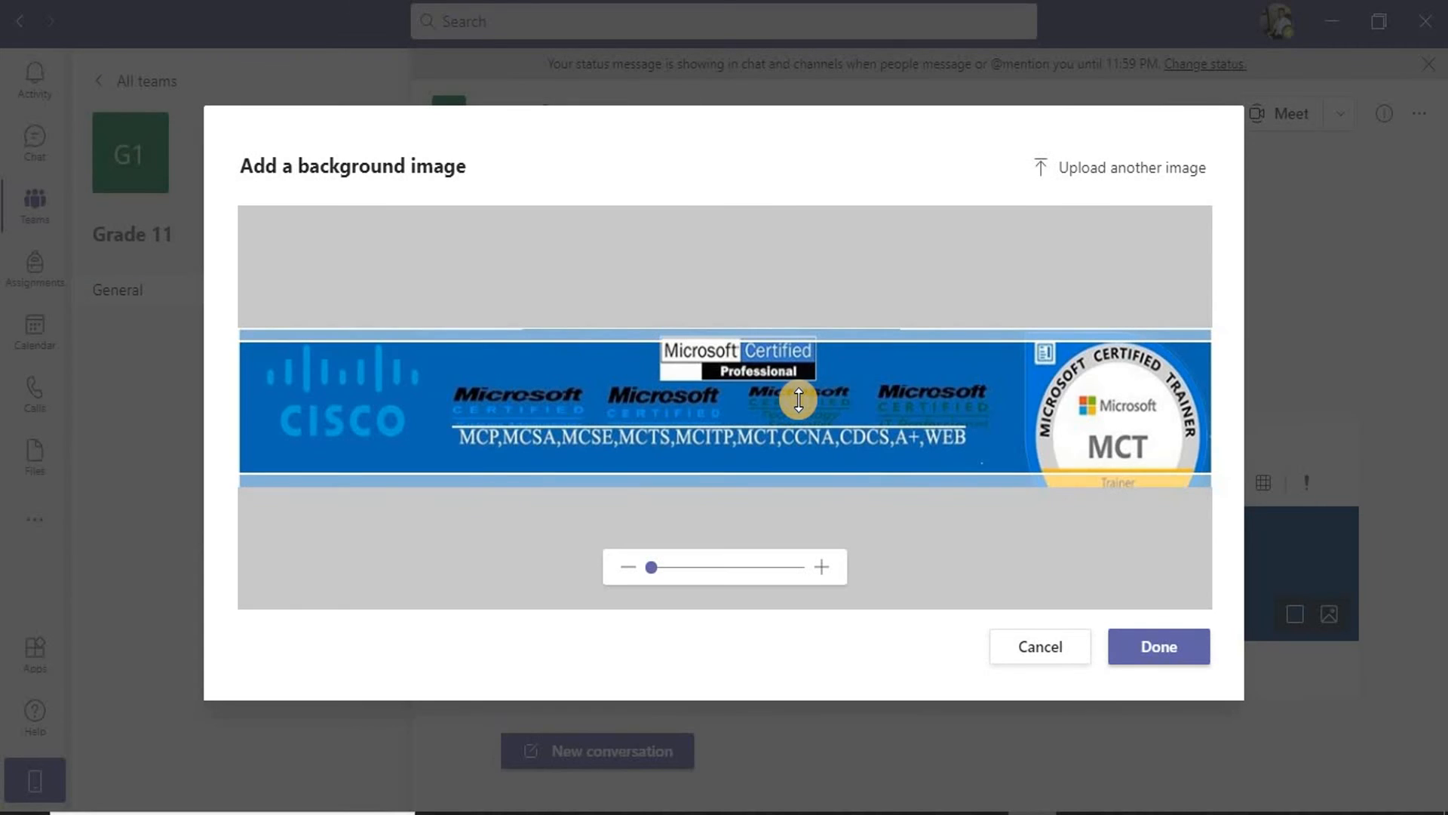
{"action": "left_click_drag", "start_coordinate": [845, 397], "coordinate": [846, 408]}
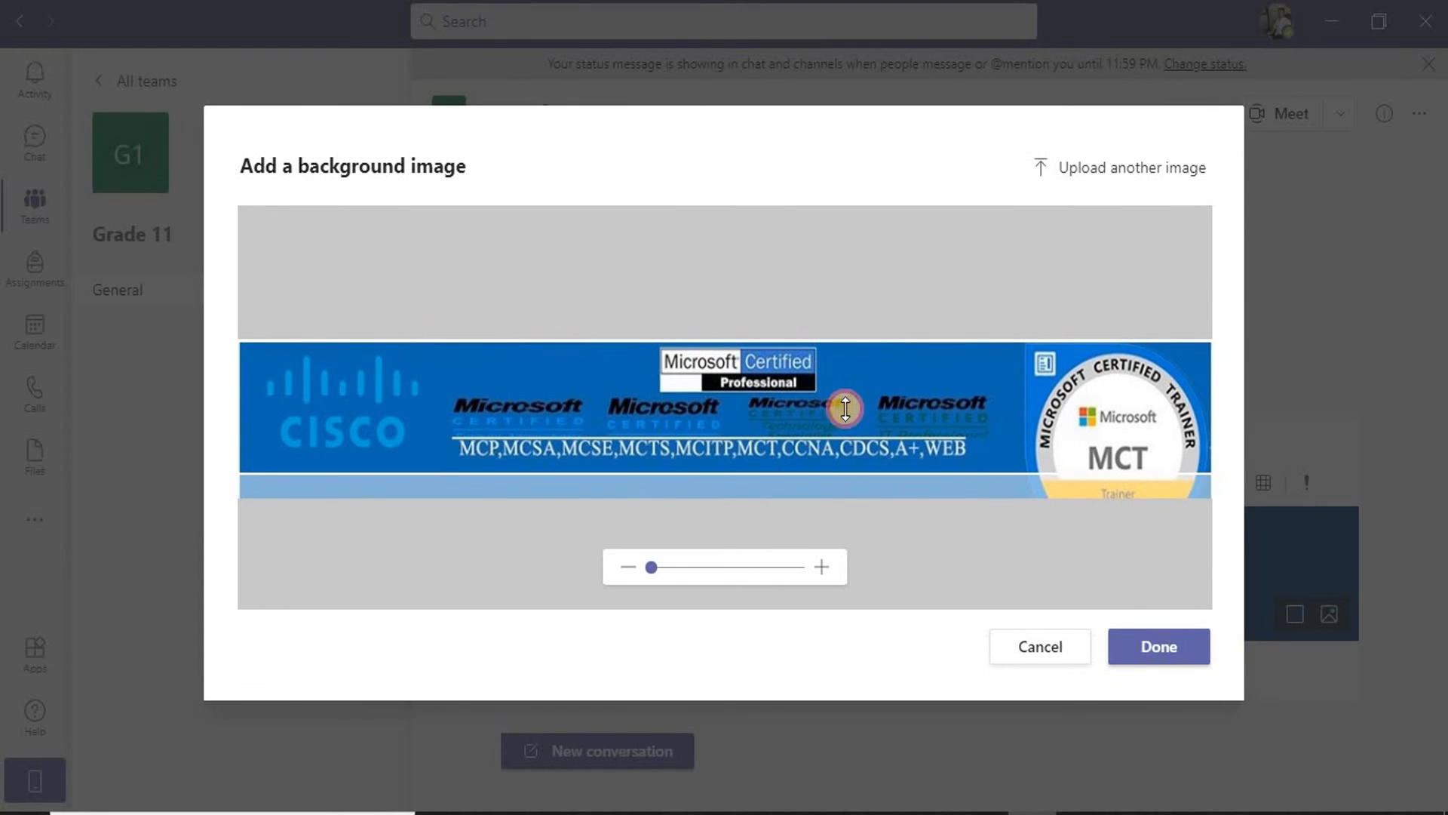
{"action": "left_click", "coordinate": [1138, 650]}
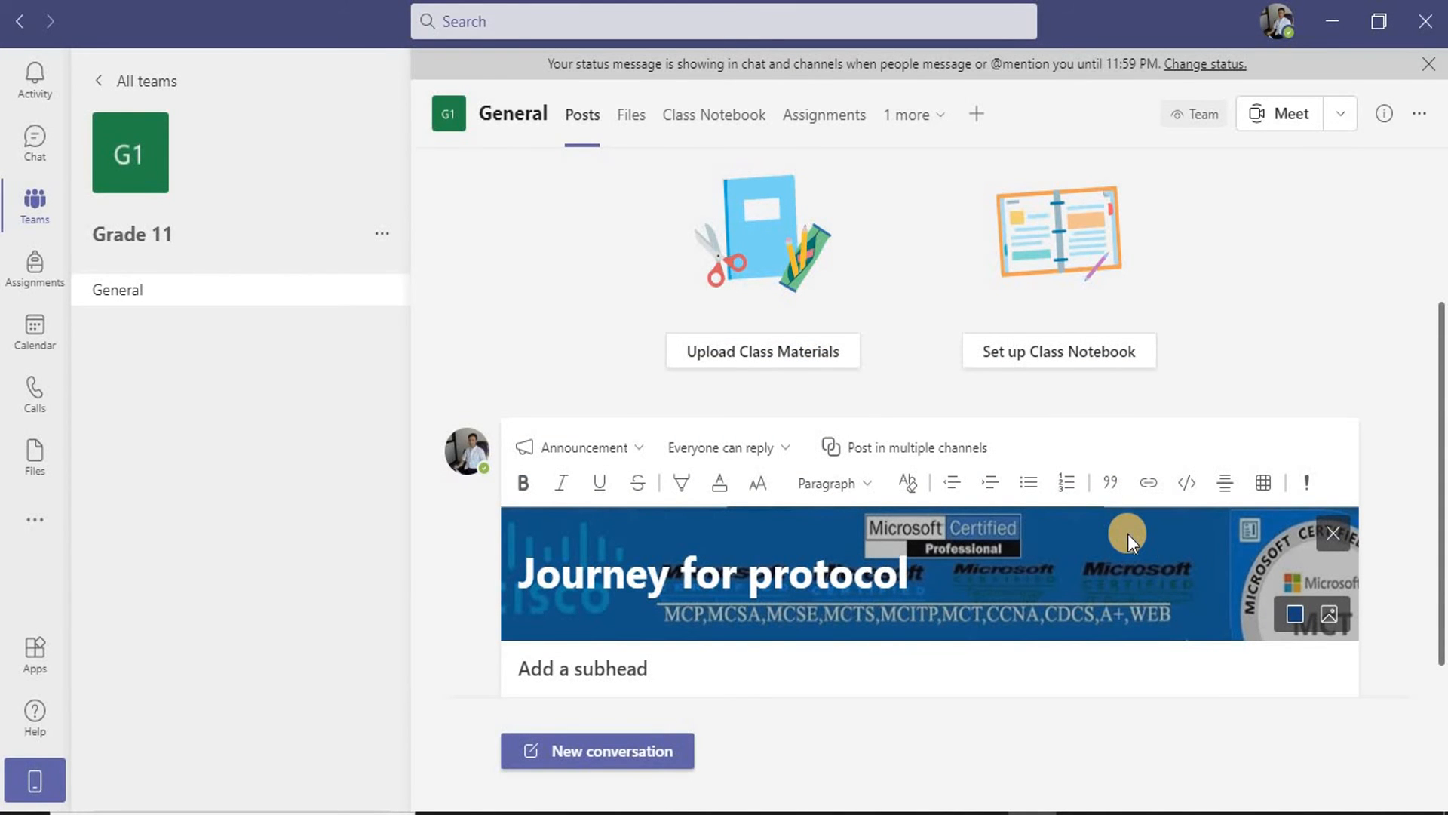
Step: View the ready-made General illustrations available as the announcement's background, and leave the selection without choosing one
{"action": "left_click", "coordinate": [1331, 620]}
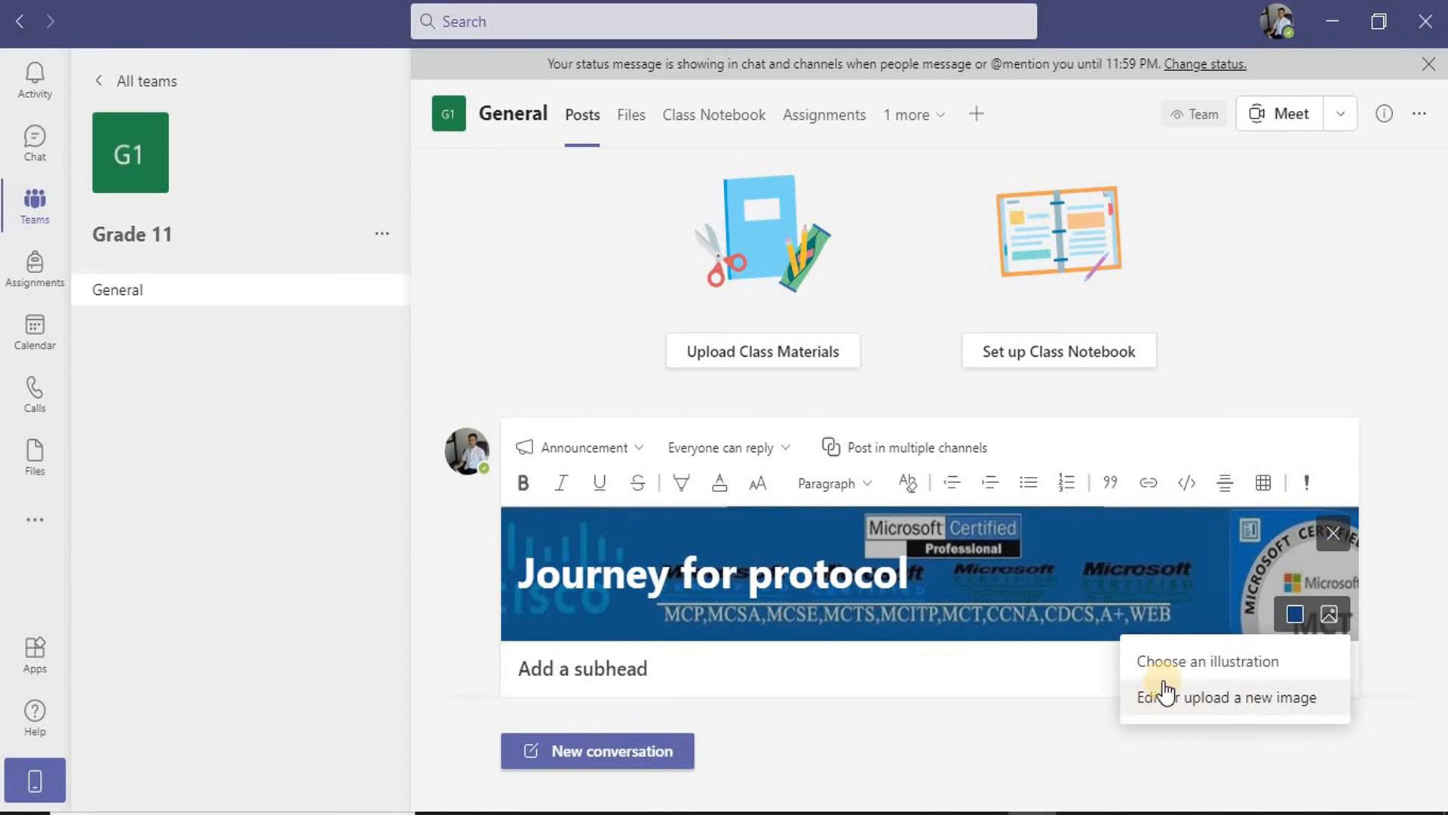
{"action": "left_click", "coordinate": [1231, 662]}
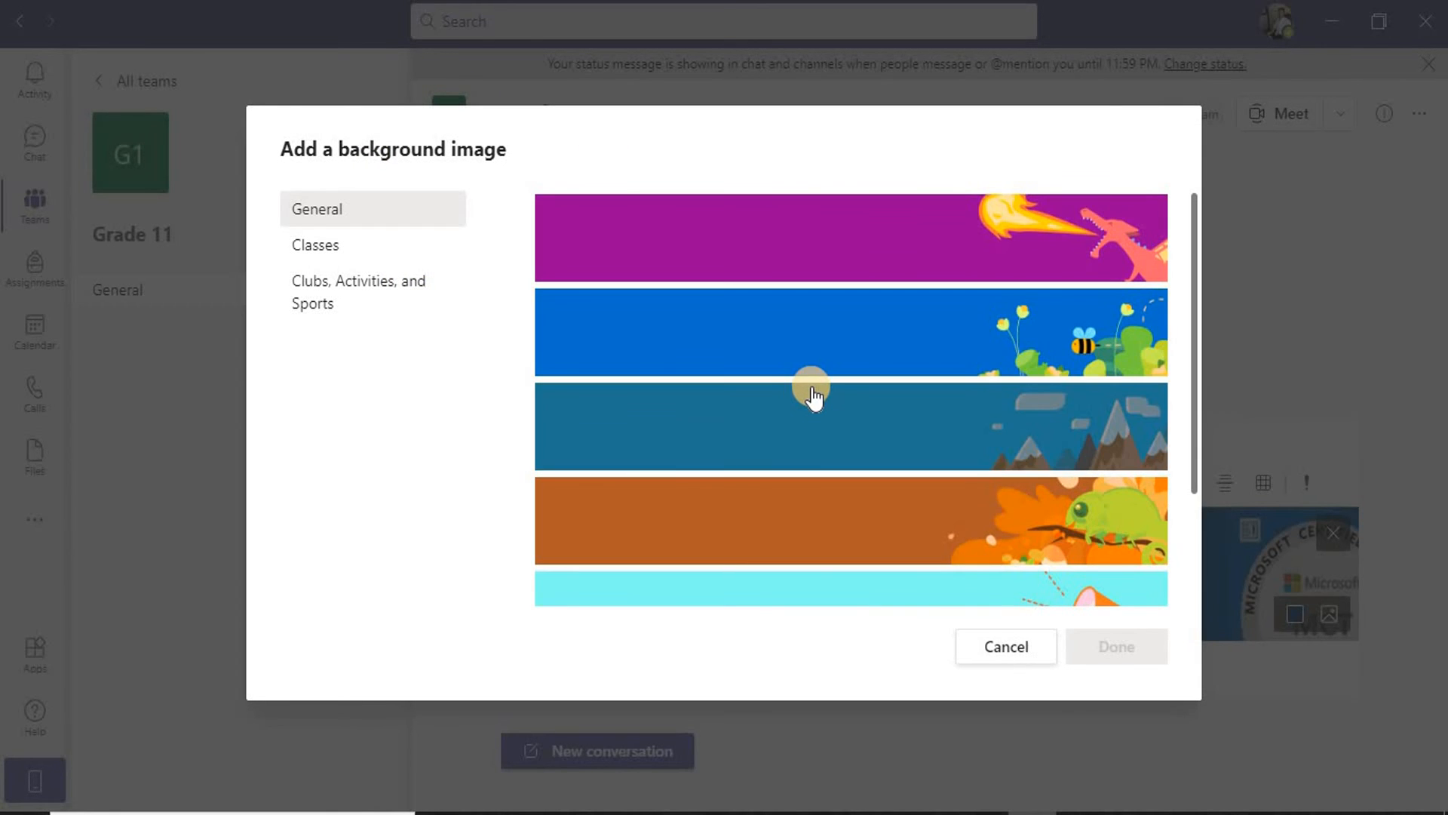
{"action": "left_click", "coordinate": [1029, 645]}
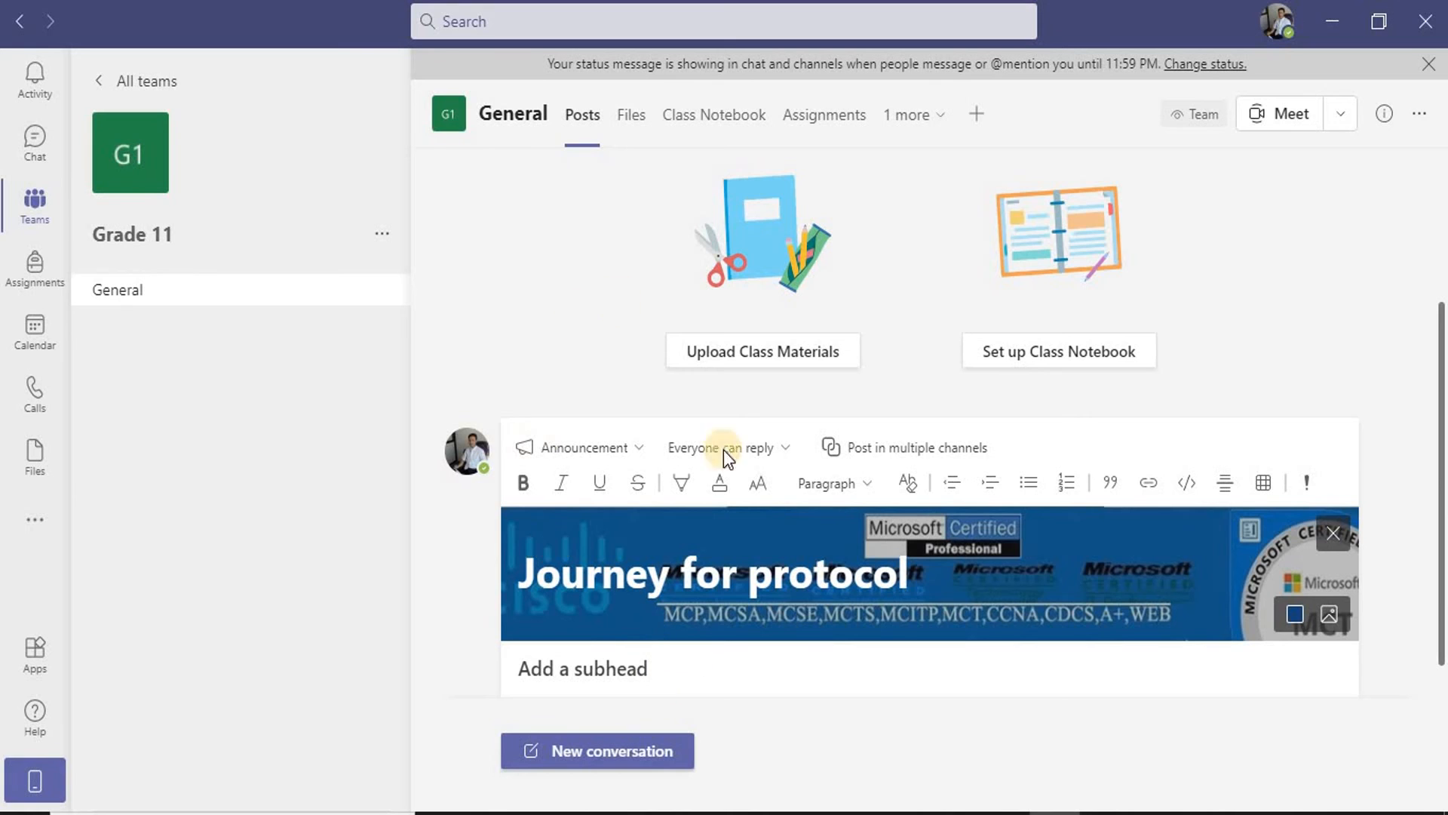
Step: Show the General channel's files and view the available upload choices and new file types without creating anything
{"action": "left_click", "coordinate": [631, 114]}
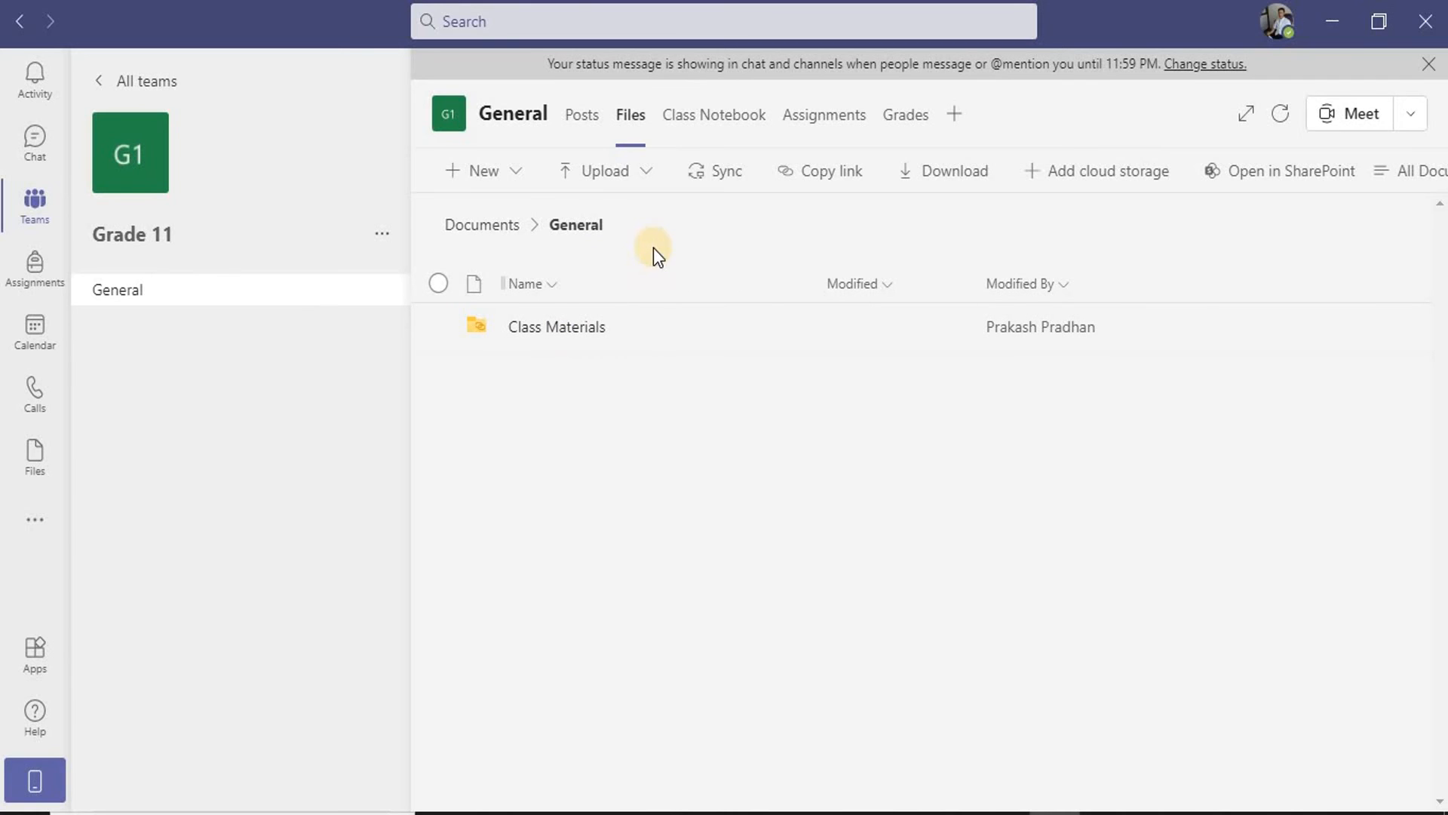
{"action": "left_click", "coordinate": [650, 178]}
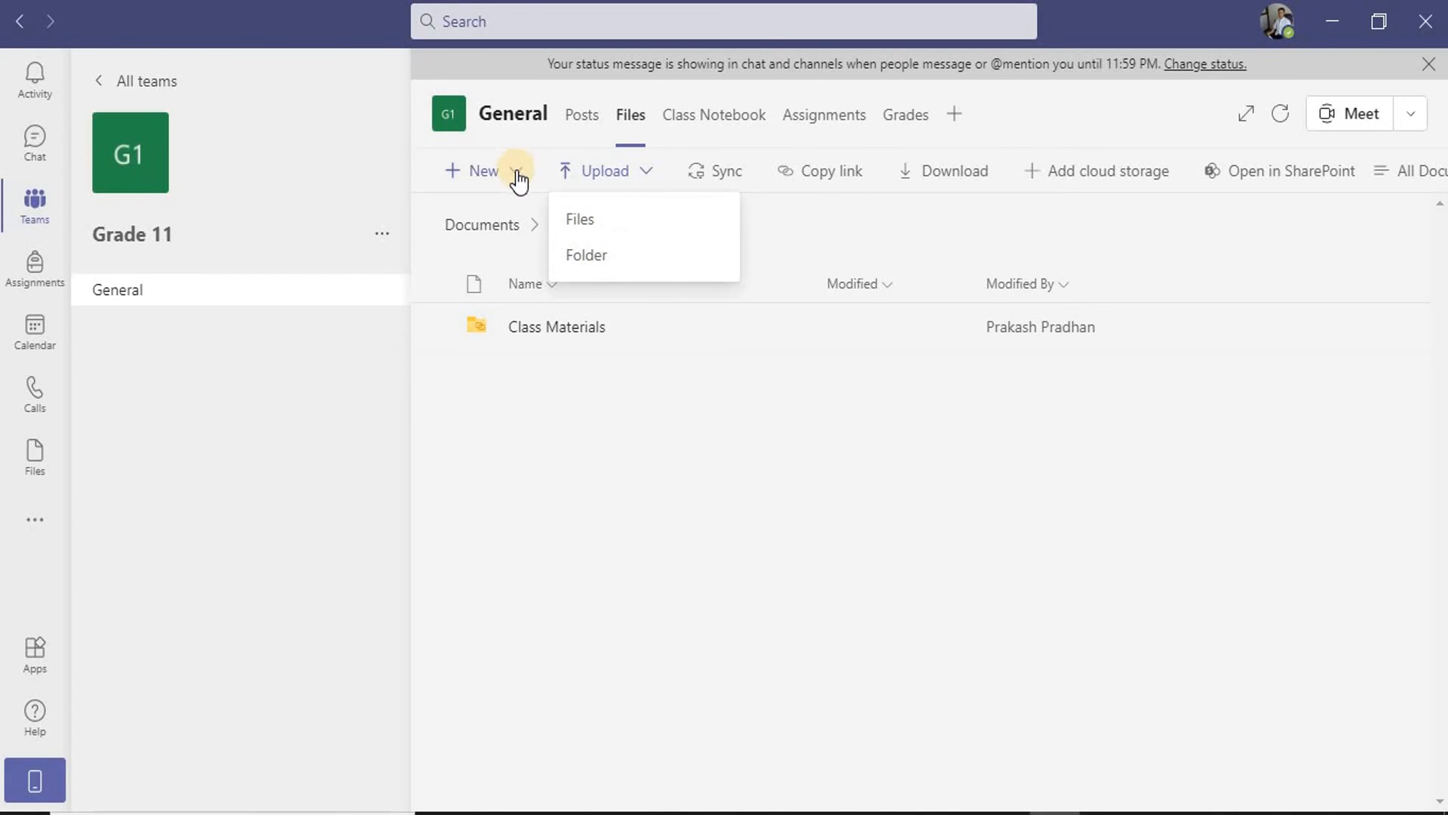
{"action": "left_click", "coordinate": [453, 180]}
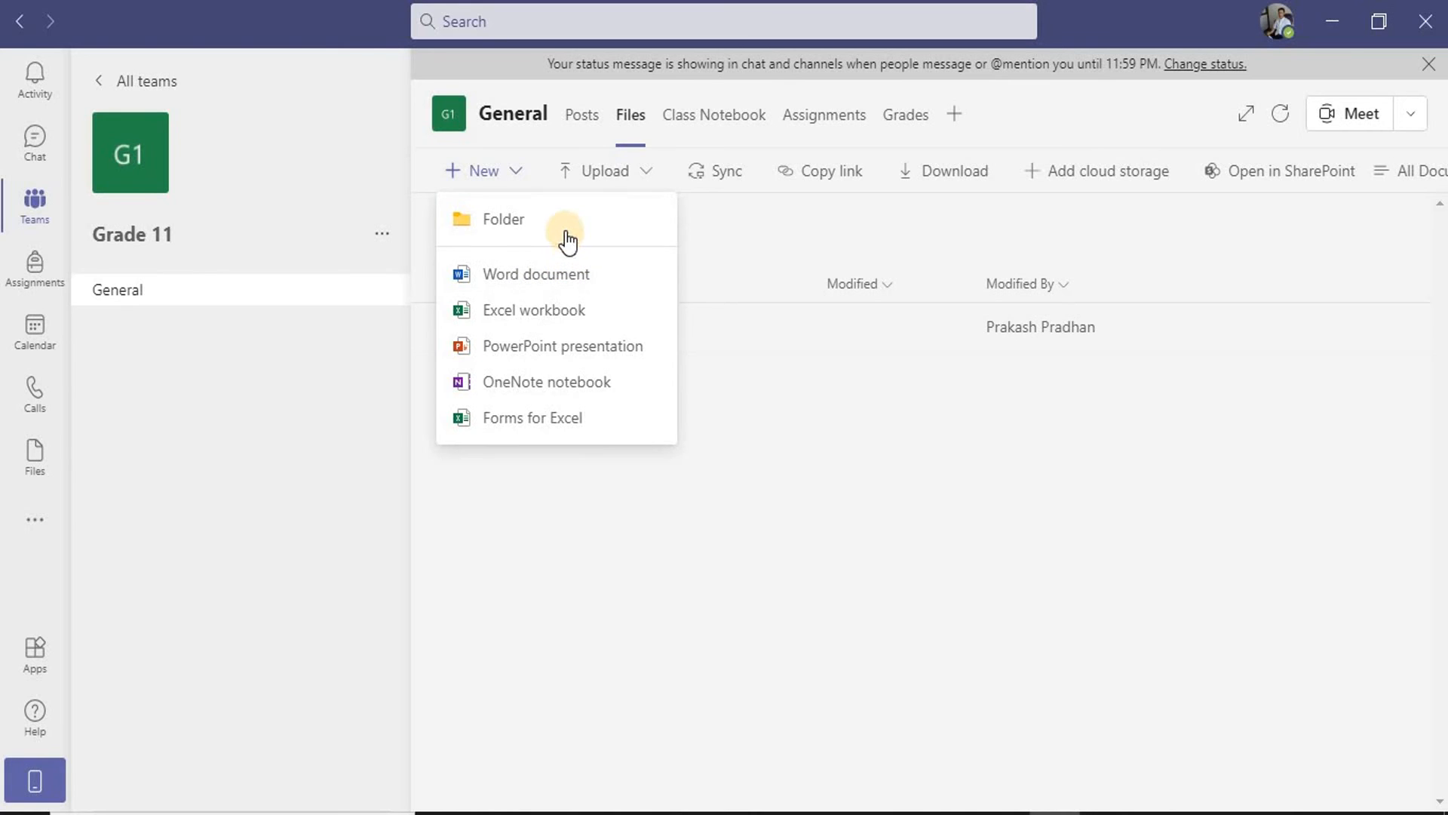
{"action": "left_click", "coordinate": [753, 214]}
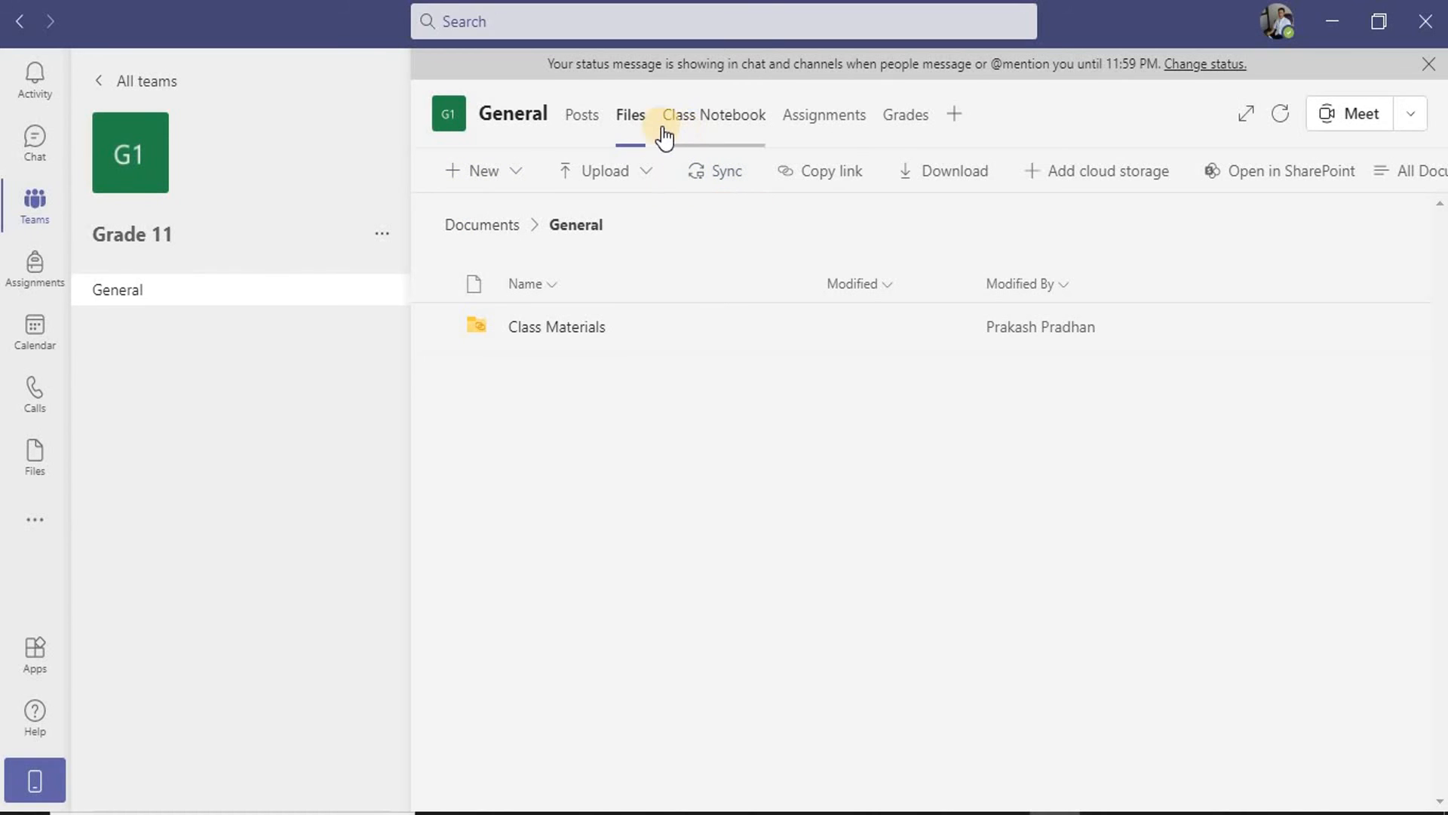
Step: View the General channel's Class Notebook, Assignments and Grades pages in turn
{"action": "left_click", "coordinate": [724, 120]}
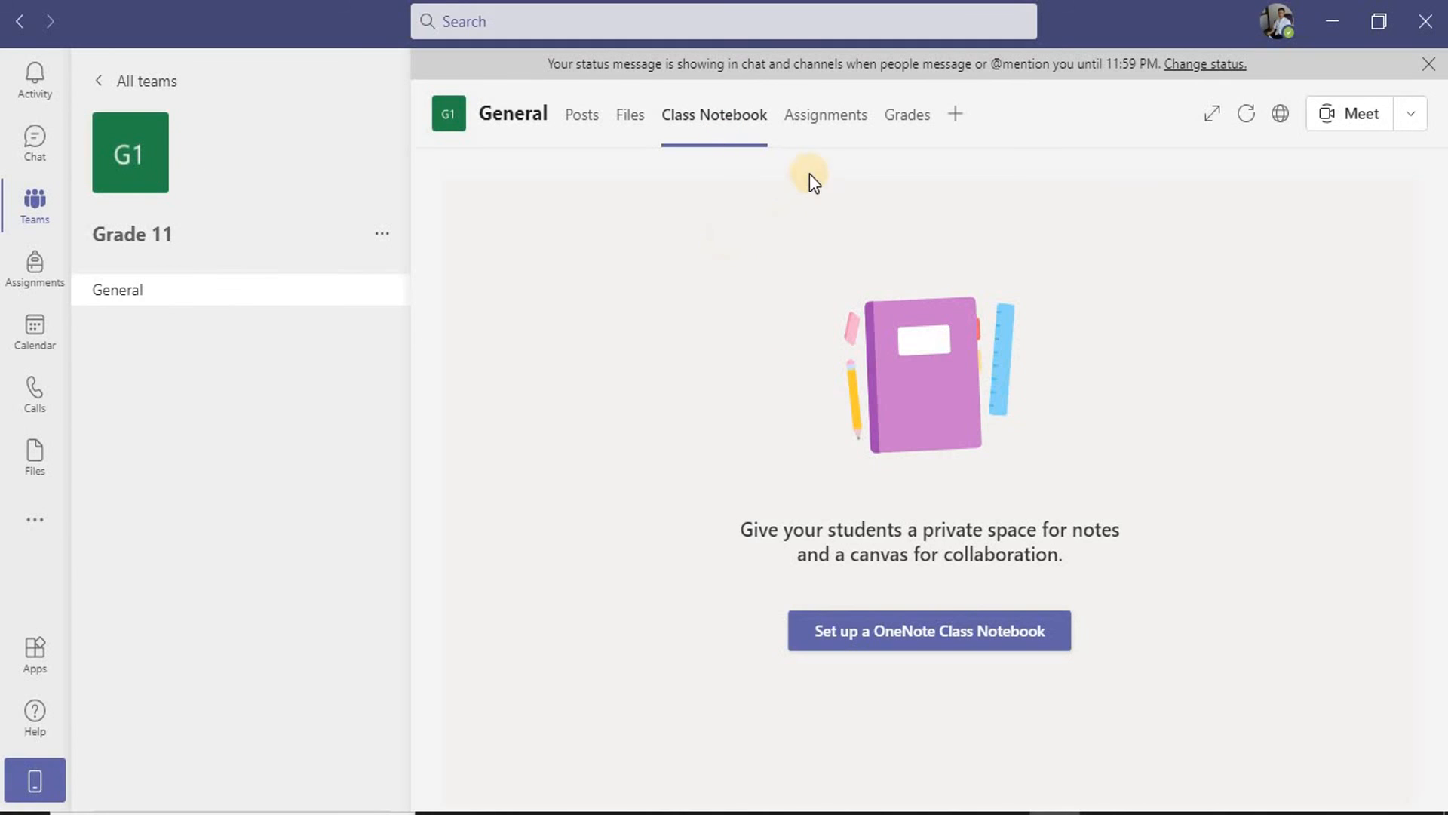
{"action": "left_click", "coordinate": [820, 124]}
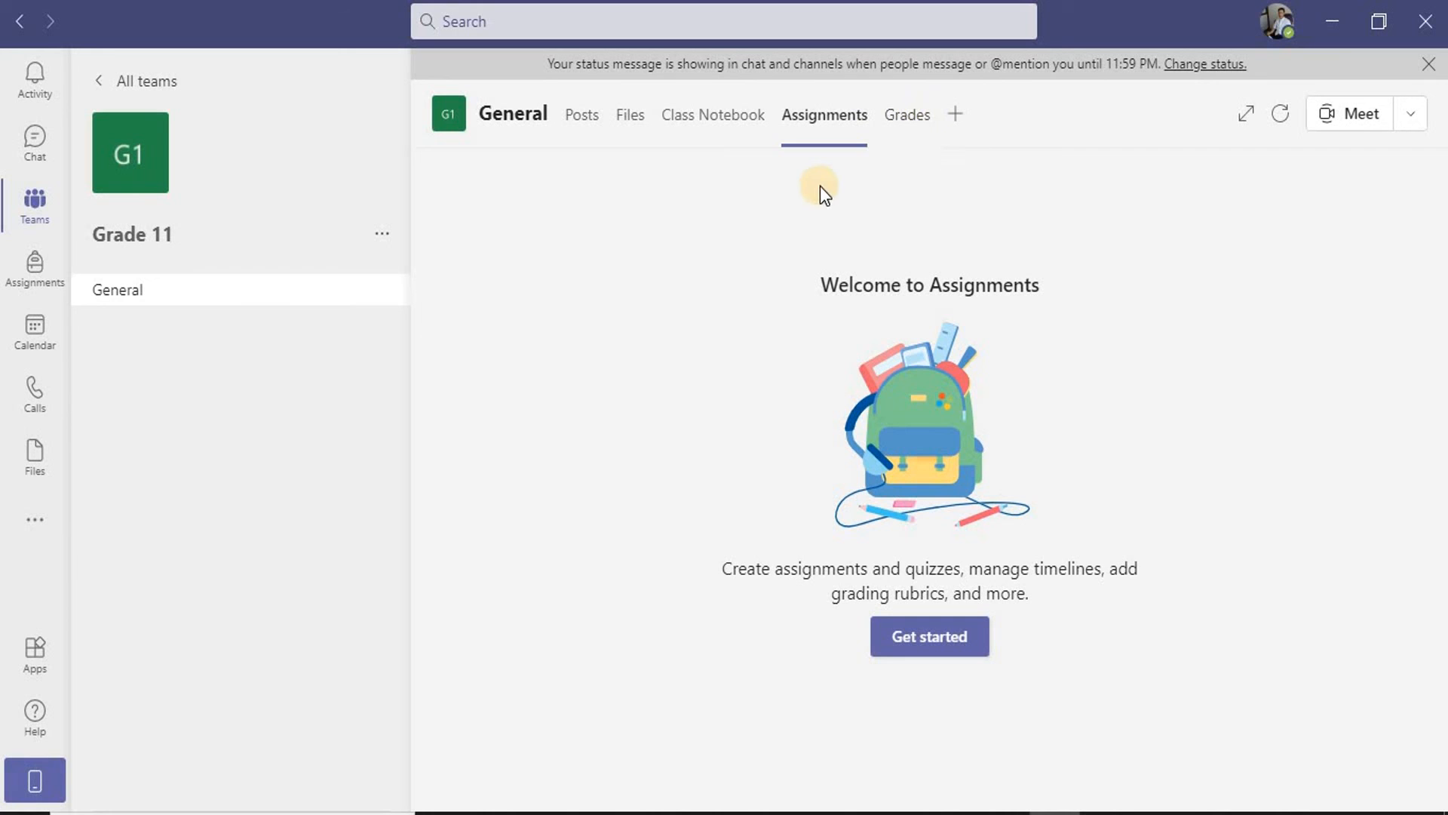
{"action": "left_click", "coordinate": [916, 116]}
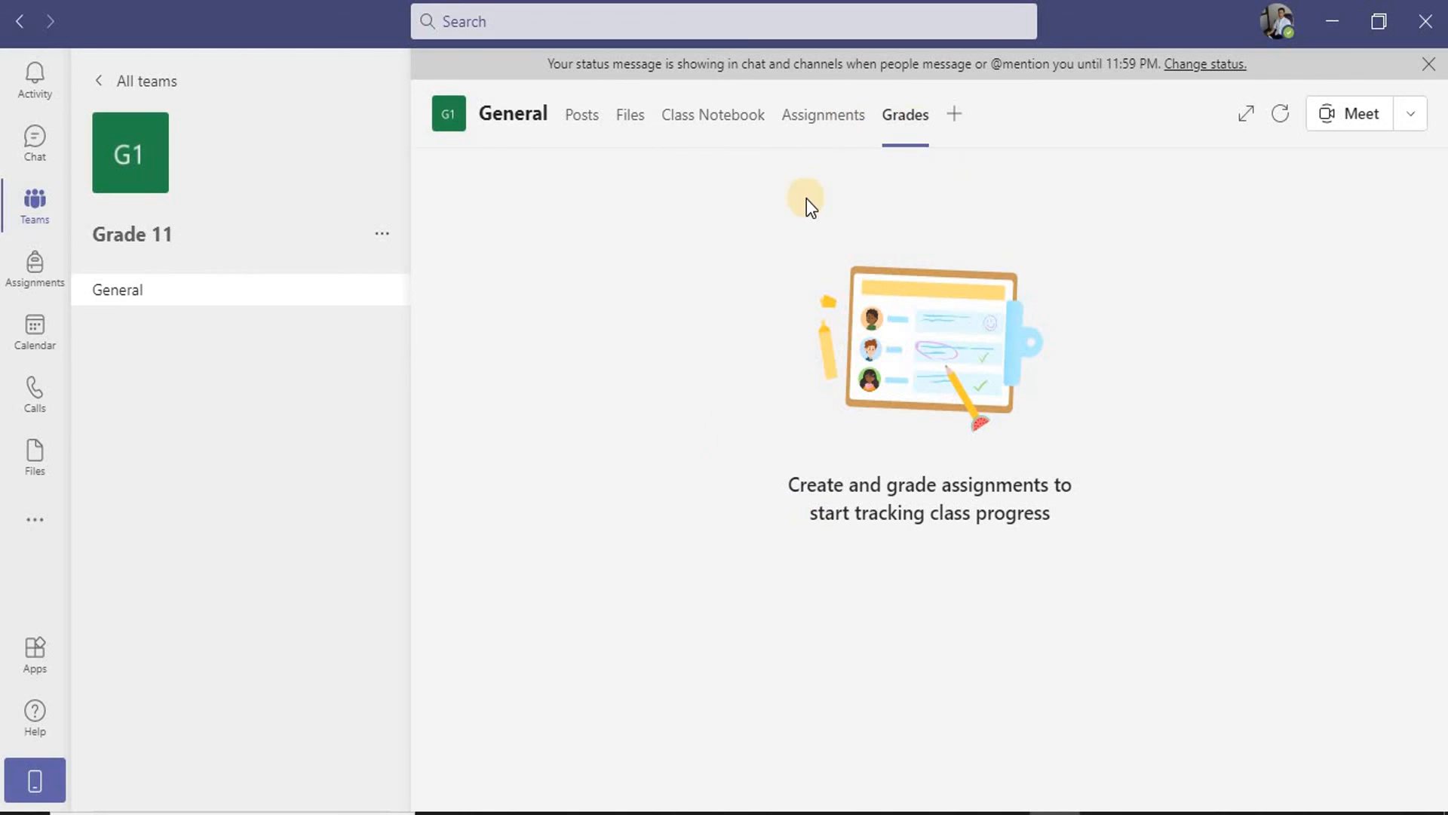
Step: Browse the apps that can be added as a channel tab, and view the General channel's options without changing anything
{"action": "left_click", "coordinate": [955, 116]}
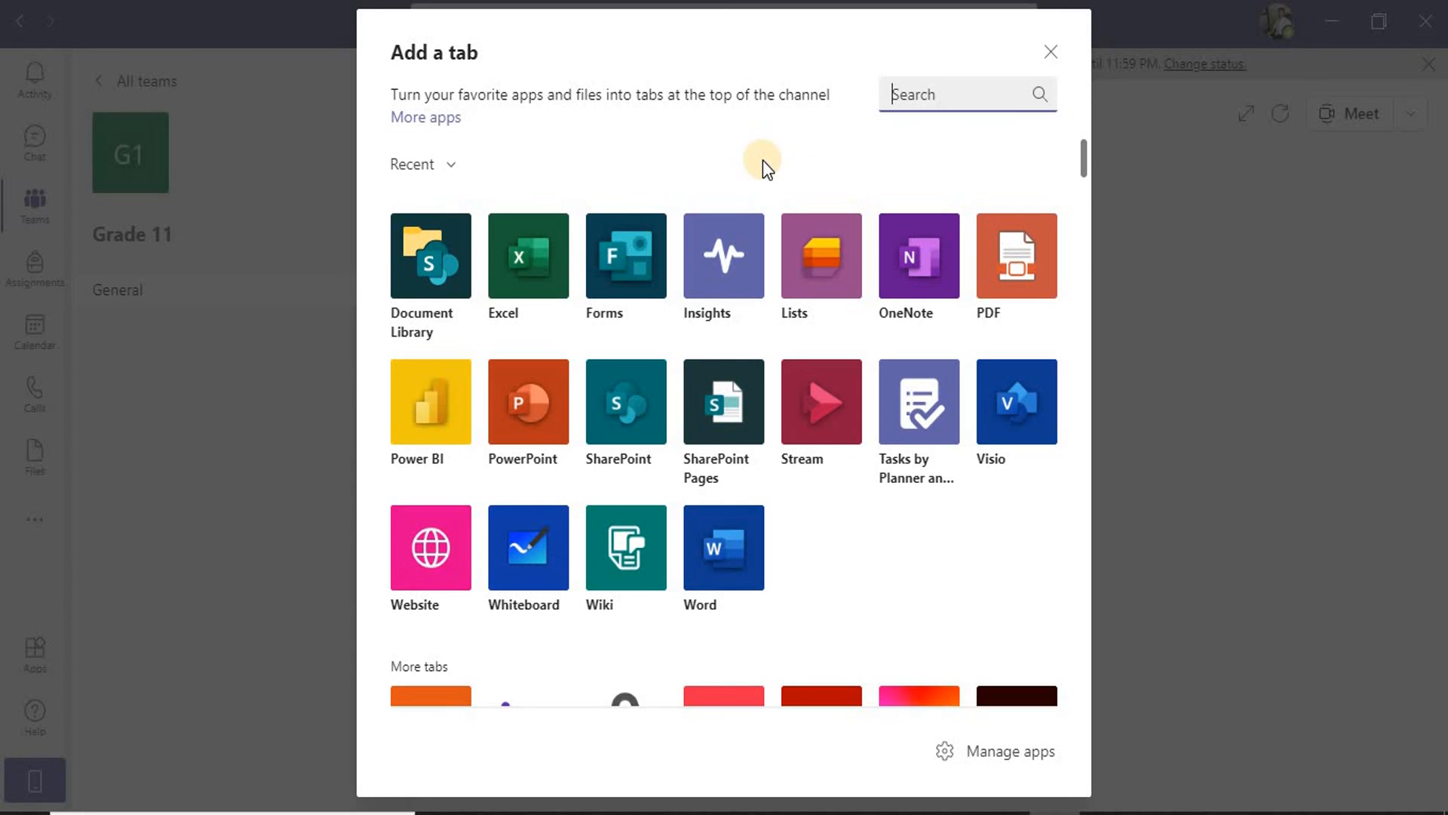
{"action": "scroll", "coordinate": [780, 150], "scroll_direction": "down", "scroll_amount": 1}
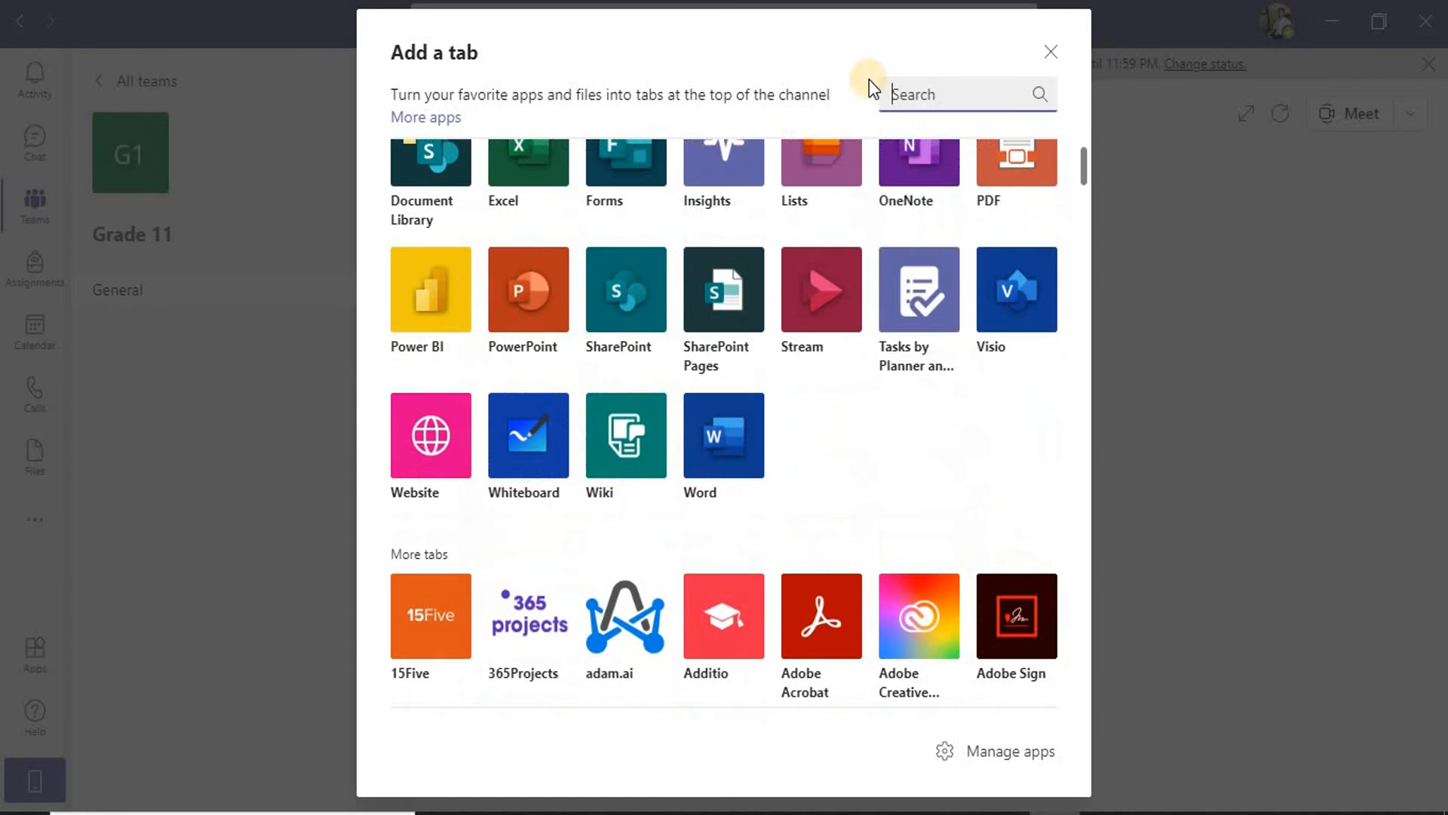
{"action": "scroll", "coordinate": [681, 324], "scroll_direction": "up", "scroll_amount": 1}
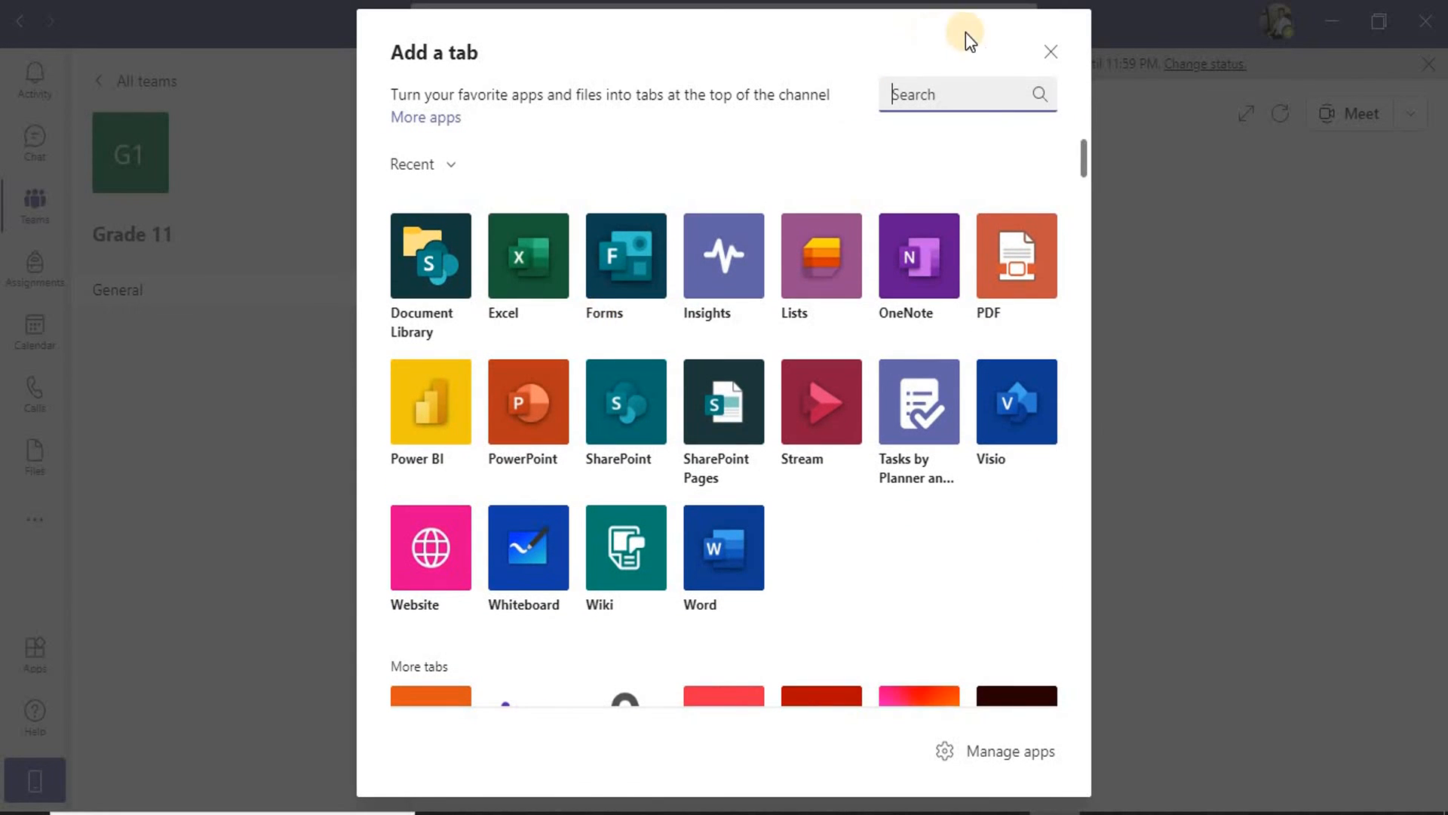
{"action": "left_click", "coordinate": [1049, 55]}
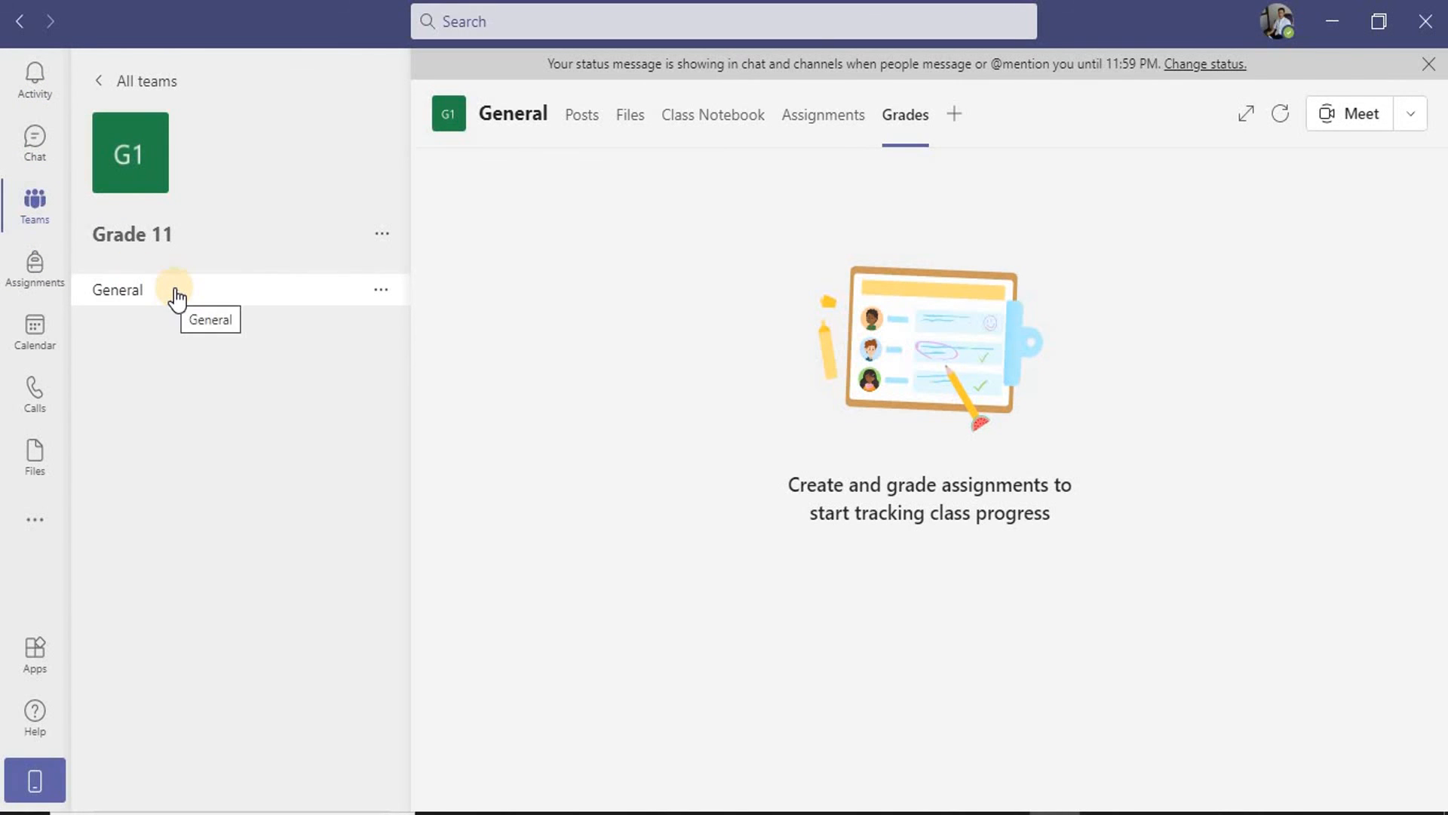
{"action": "left_click", "coordinate": [379, 294]}
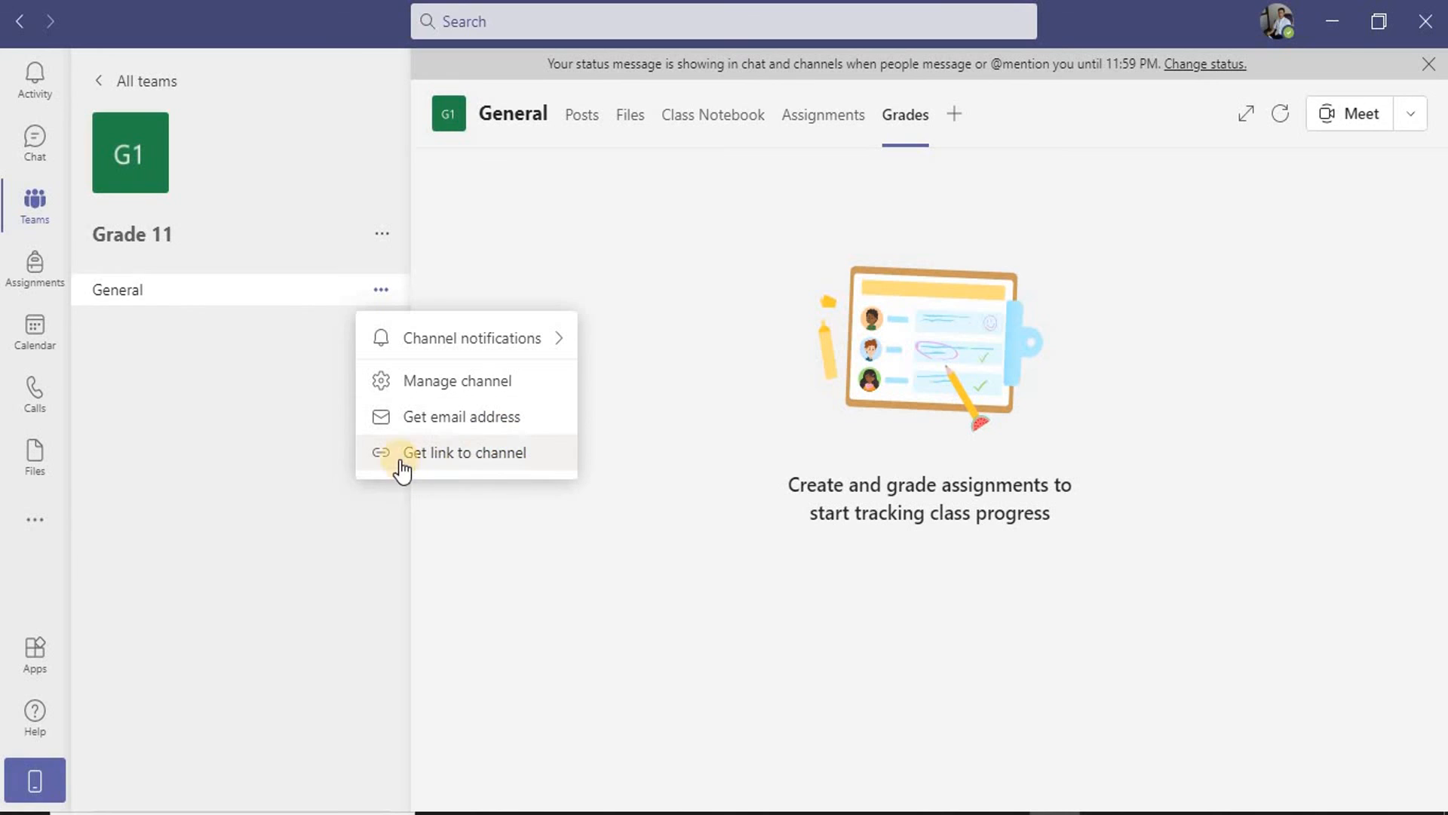
{"action": "left_click", "coordinate": [250, 374]}
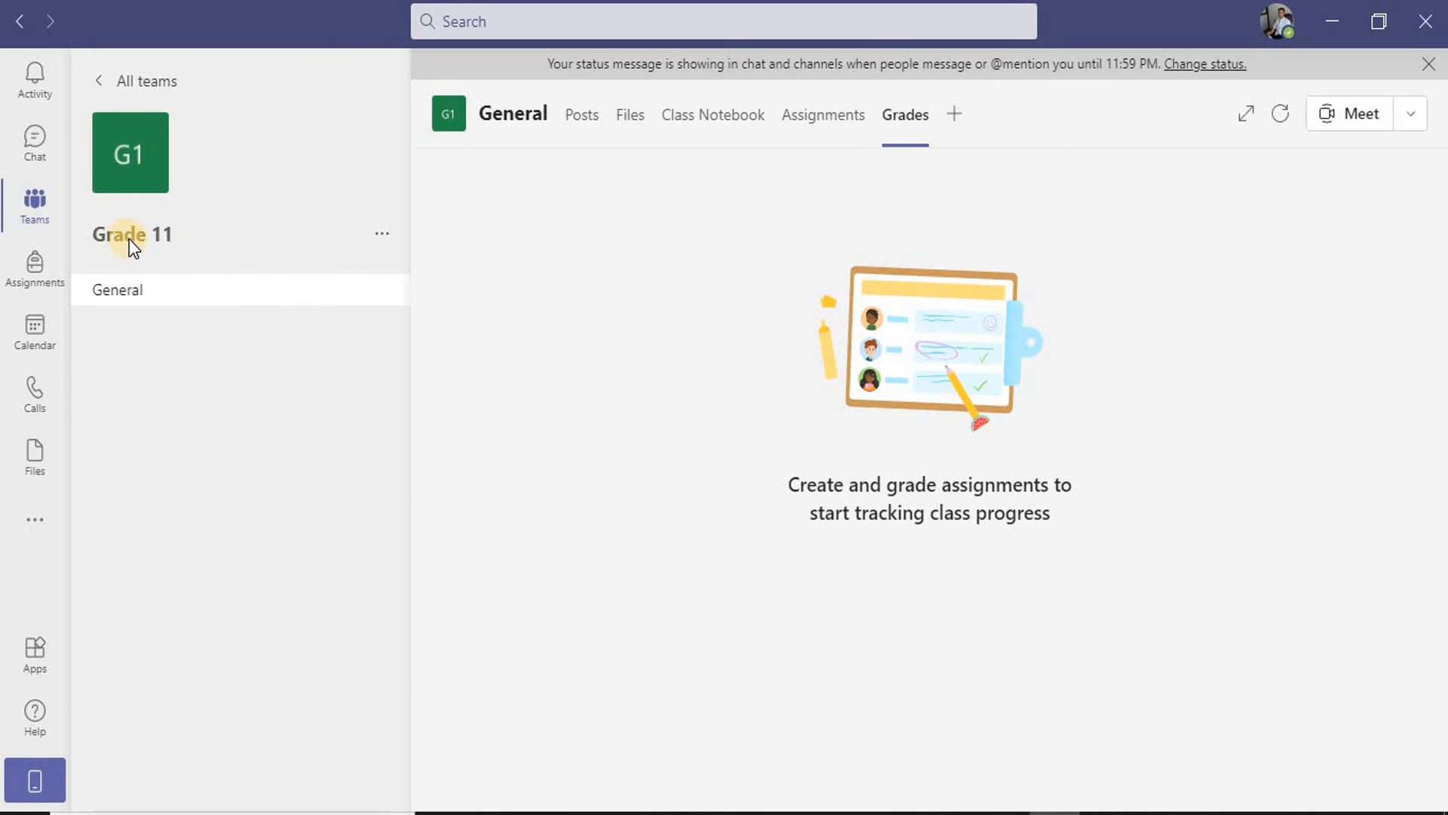
Step: Delete the Grade 11 team, acknowledging that everything will be deleted, and minimize the Teams window
{"action": "left_click", "coordinate": [383, 235]}
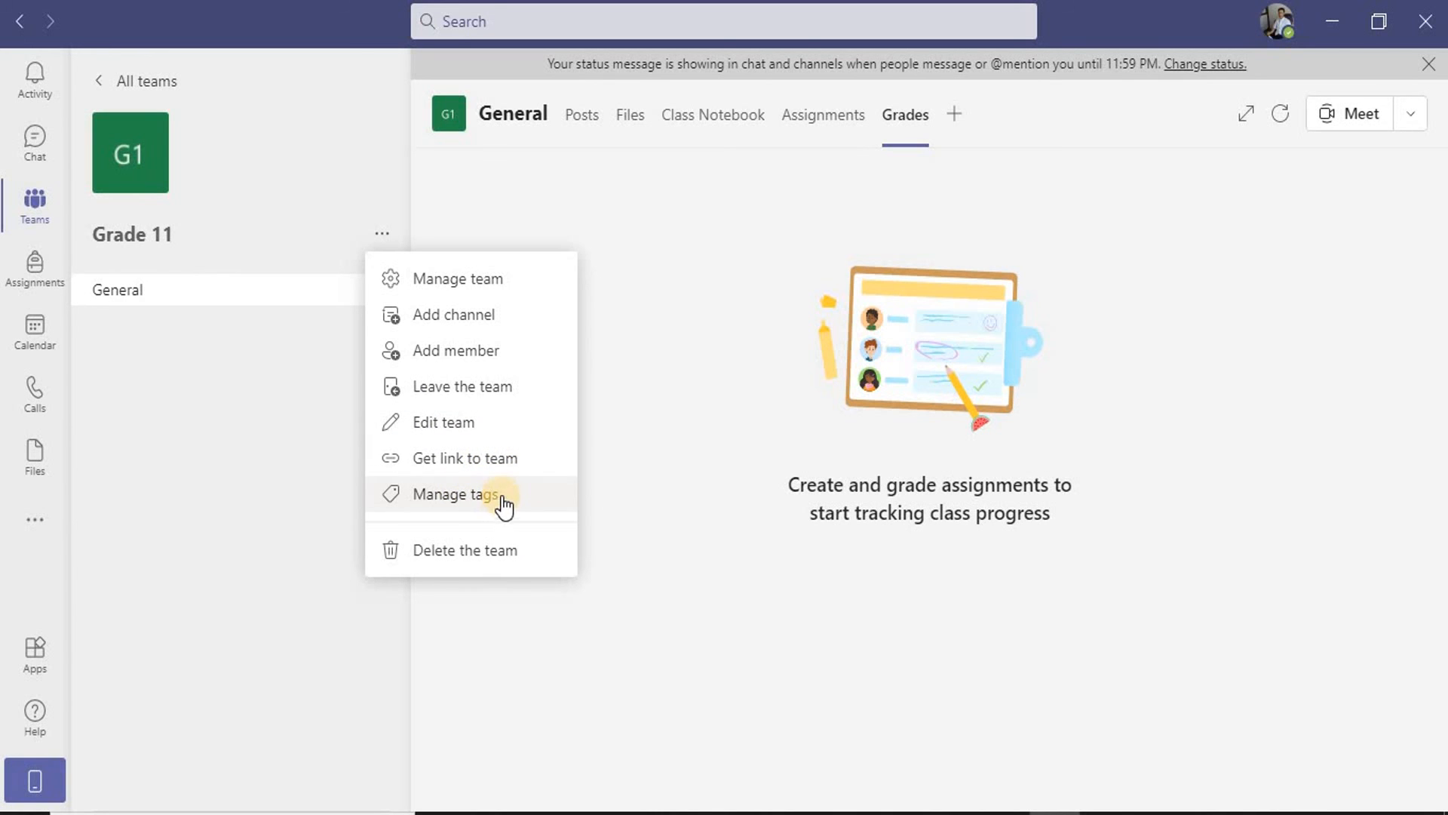
{"action": "left_click", "coordinate": [466, 552]}
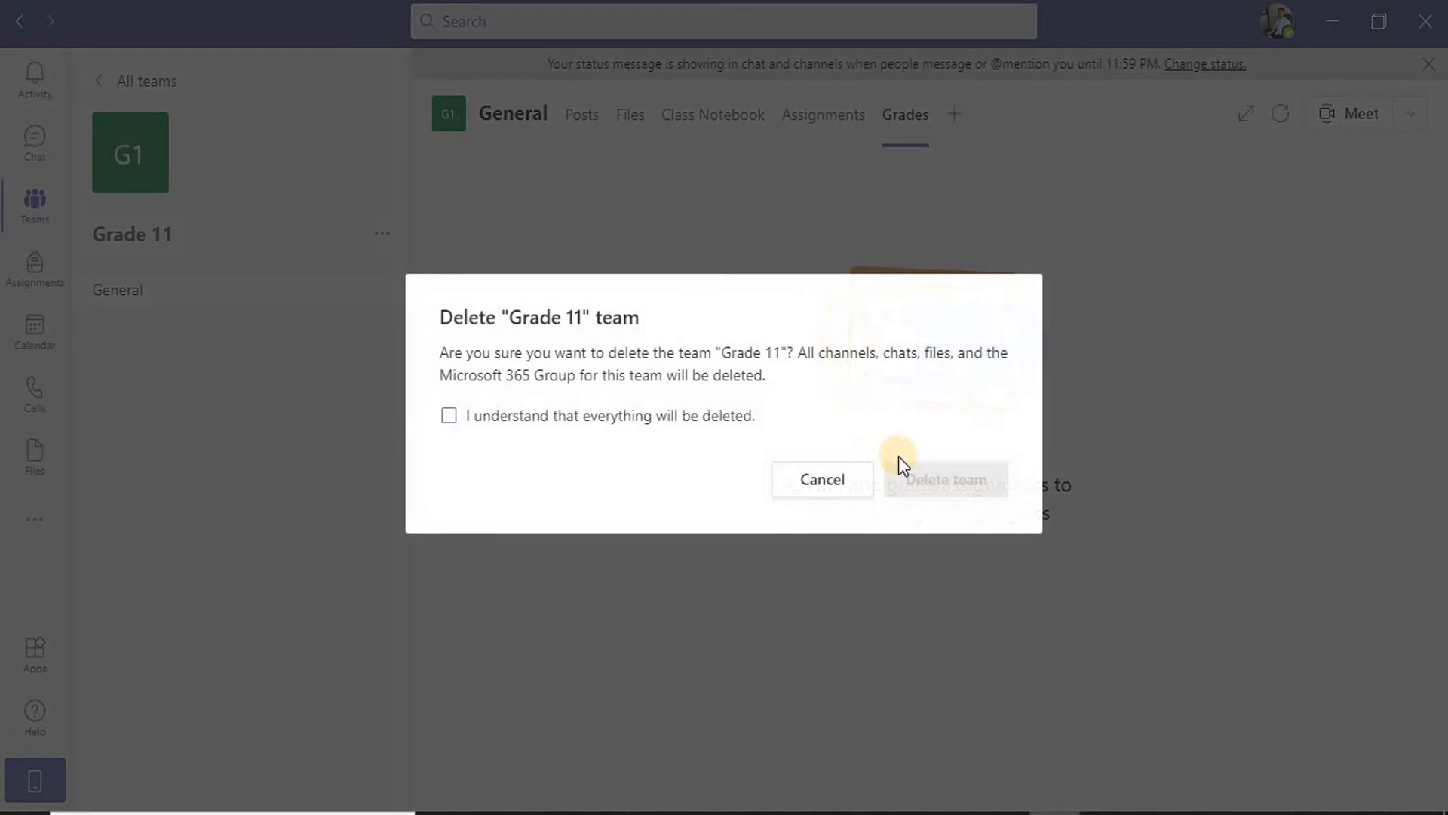
{"action": "left_click", "coordinate": [474, 416]}
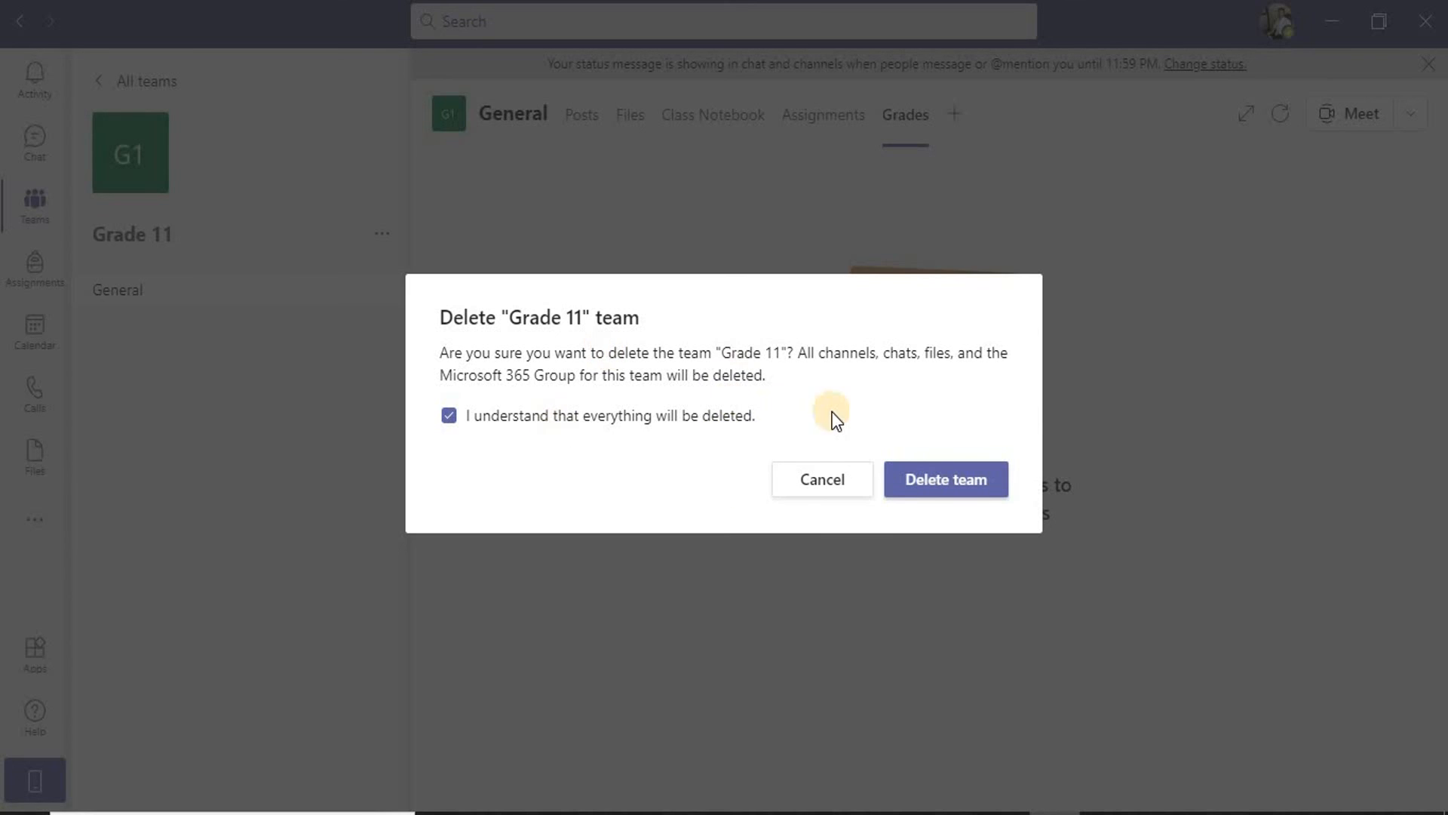
{"action": "left_click", "coordinate": [955, 492]}
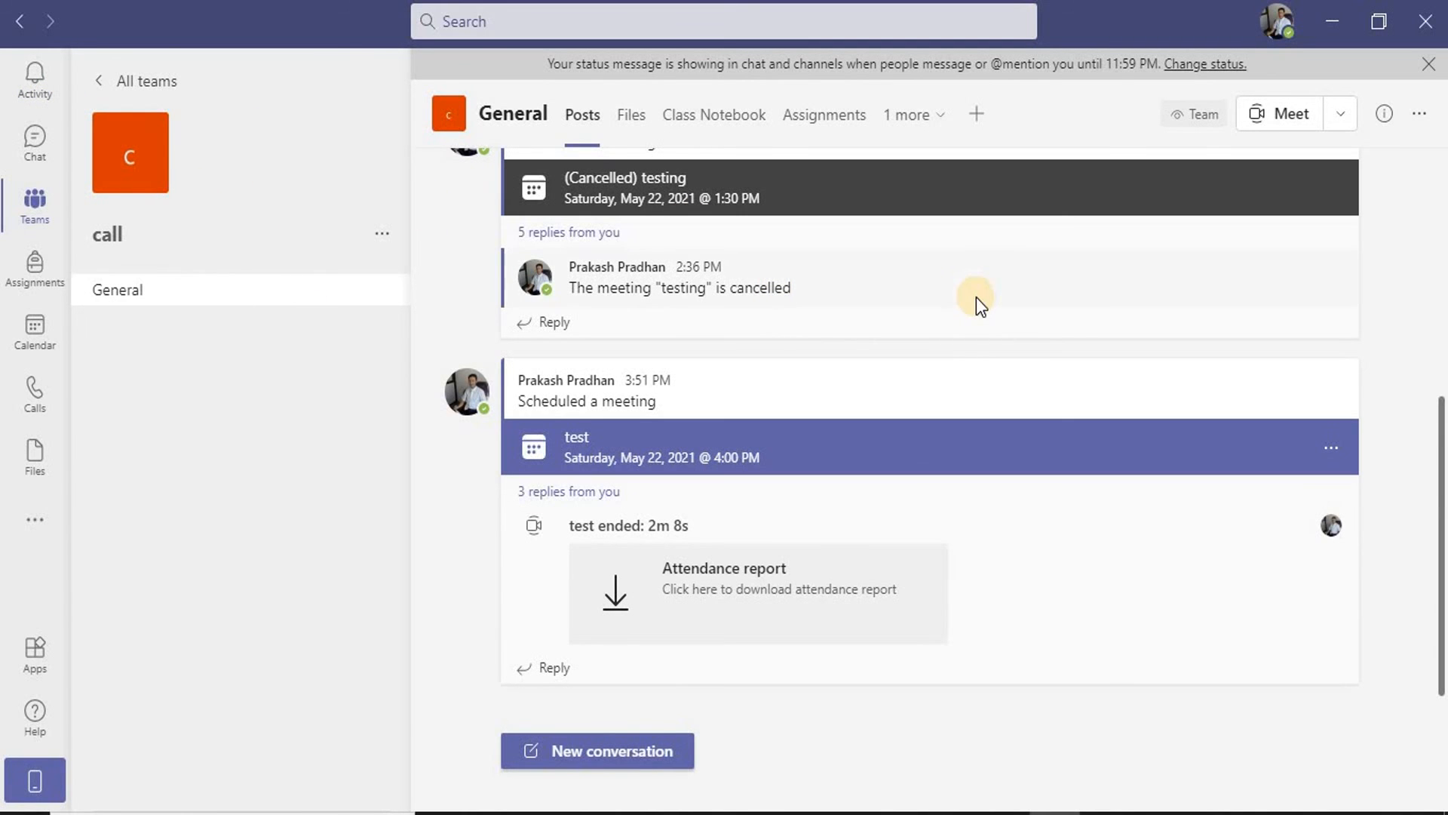
{"action": "left_click", "coordinate": [1332, 20]}
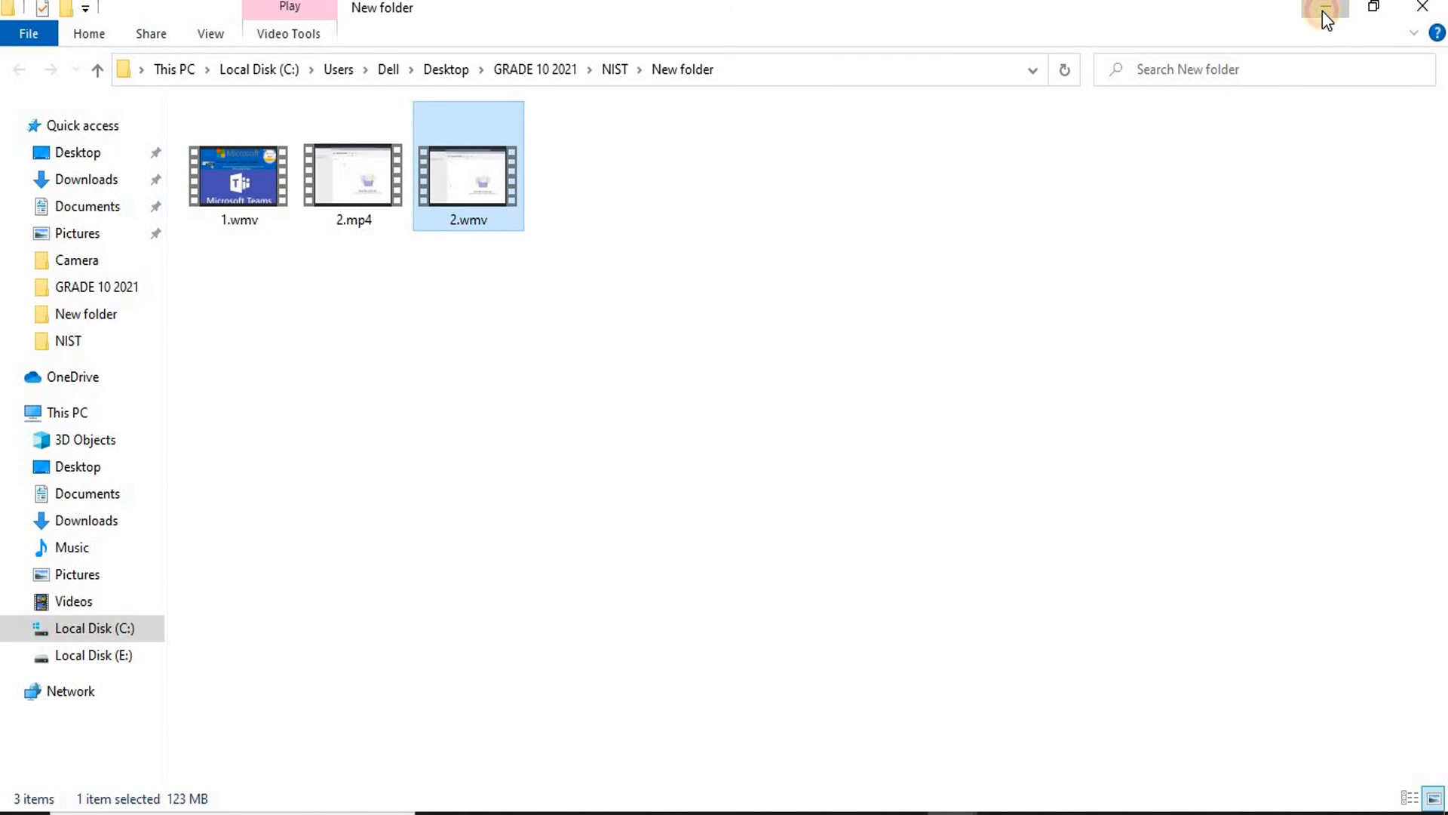